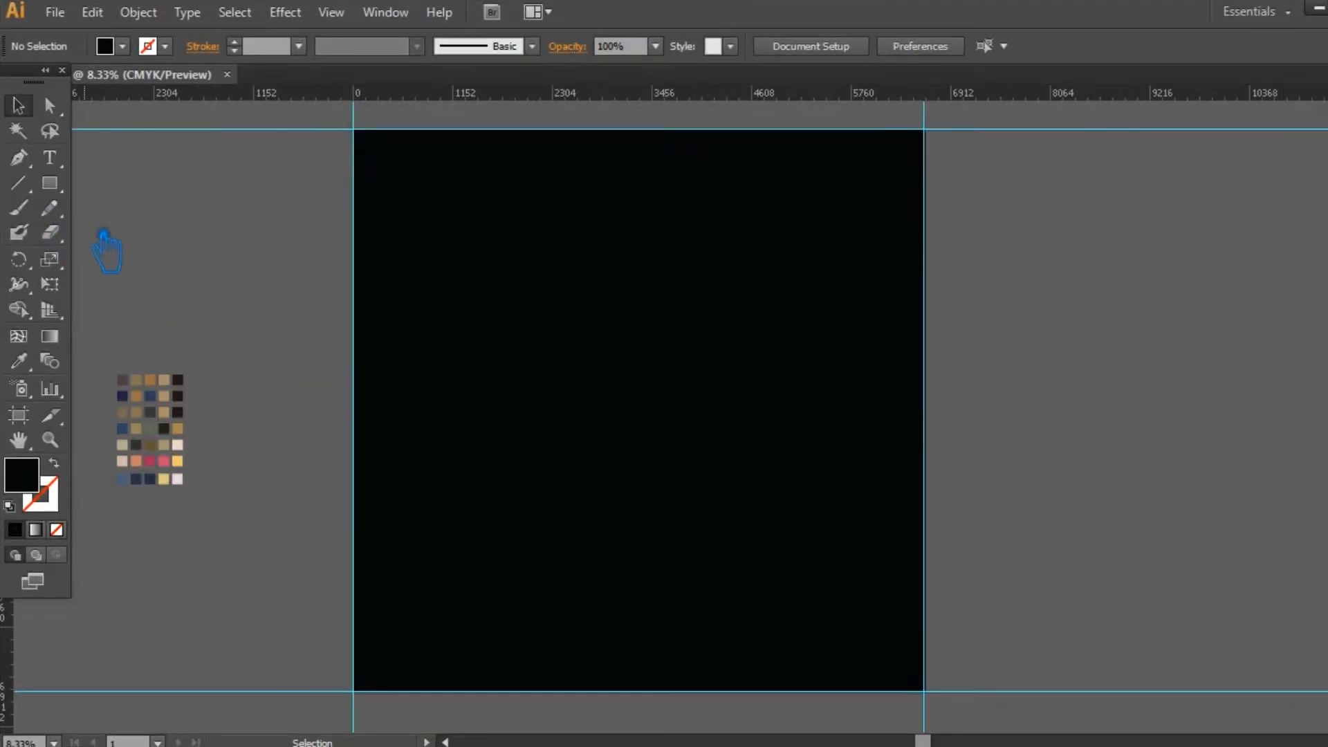
- Draw a narrow upright ellipse with white fill, about 250 px wide and 1540 px tall, and convert its bottom anchor to a sharp corner
drag(50, 183, 163, 233)
key(space)
drag(989, 541, 963, 559)
double_click(35, 484)
click(670, 114)
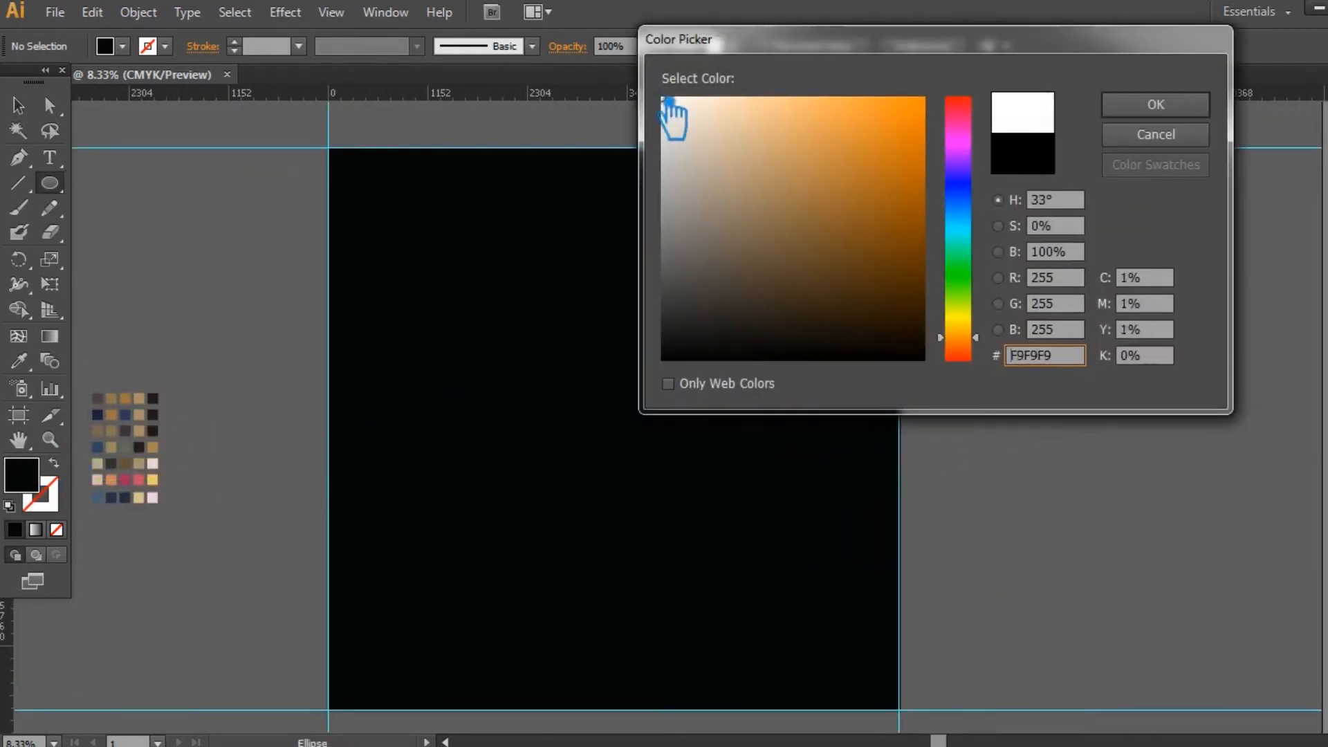
click(1150, 109)
drag(545, 419, 555, 486)
drag(18, 157, 143, 230)
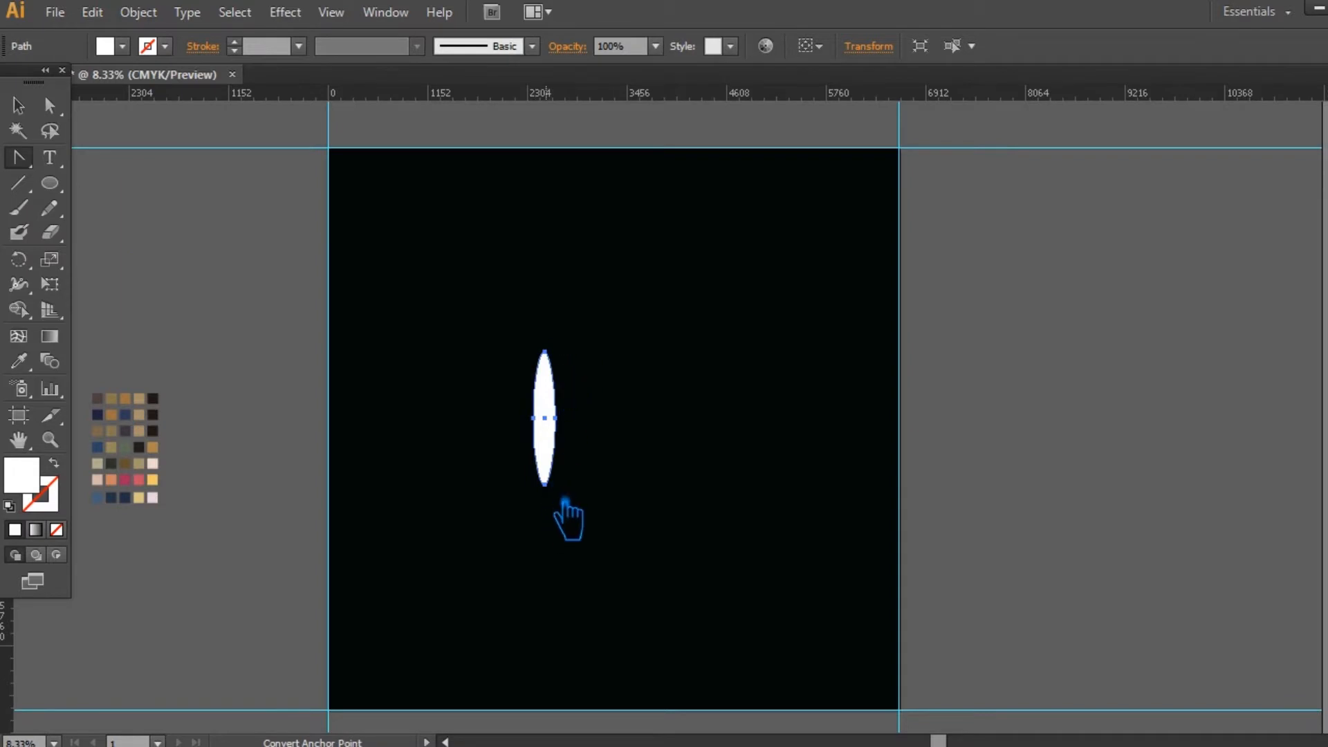
click(546, 484)
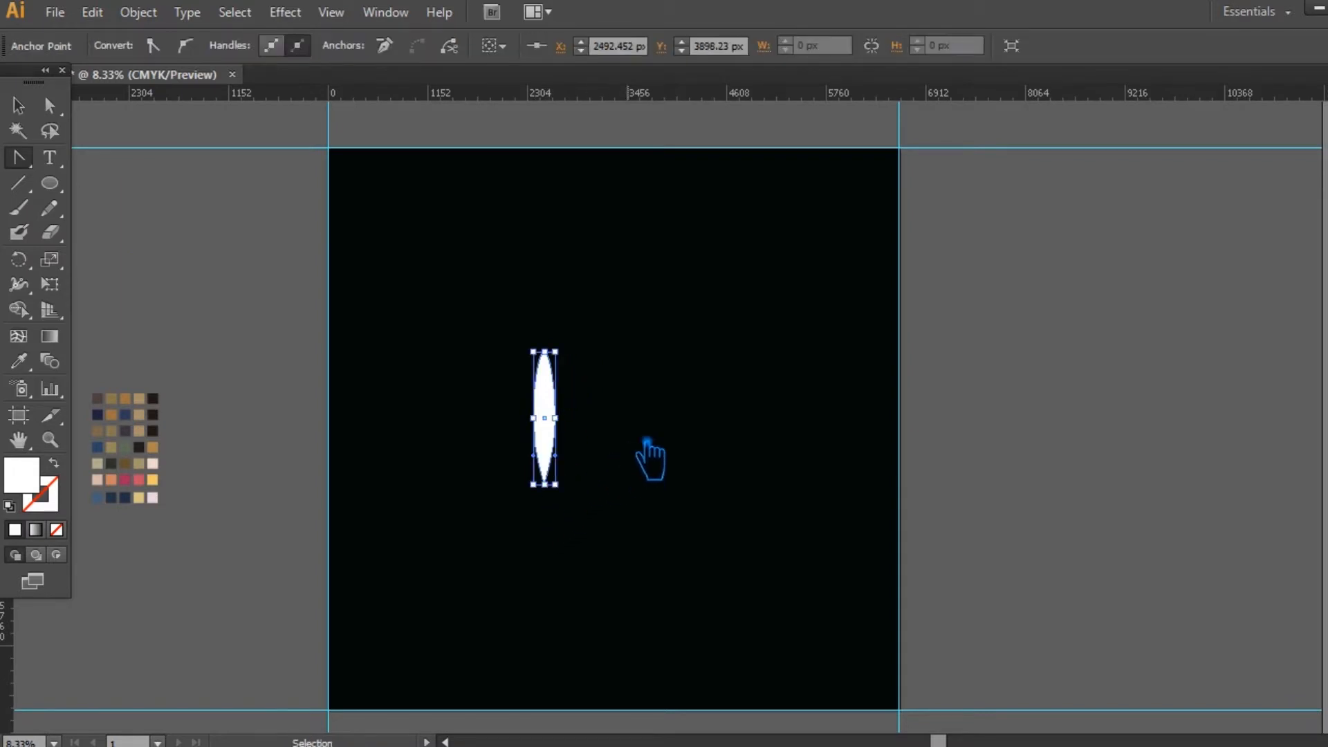
- Lower the top anchor point of the ellipse to about Y 2659 px to shorten and blunt the upper end
key(ctrl+plus)
key(a)
click(405, 287)
key(shift+Down)
key(shift+Down)
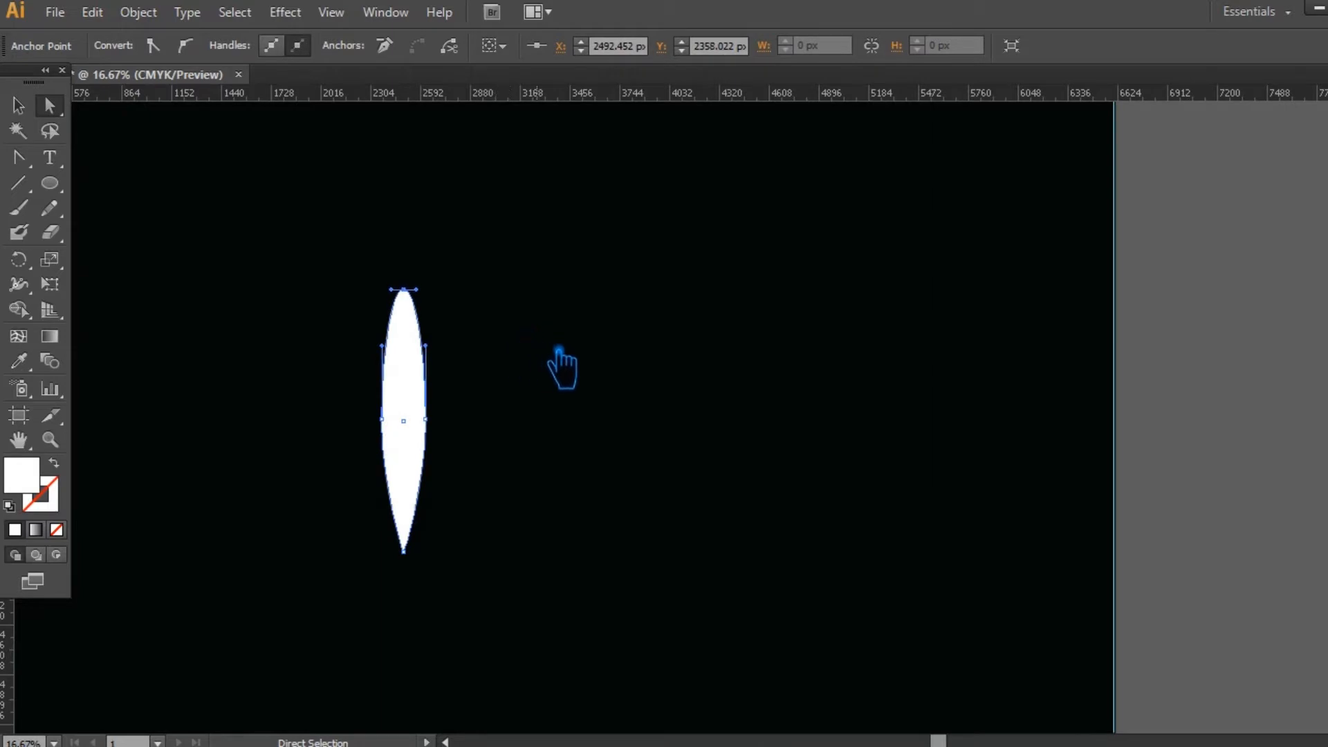
click(546, 340)
drag(403, 289, 406, 334)
key(ctrl+z)
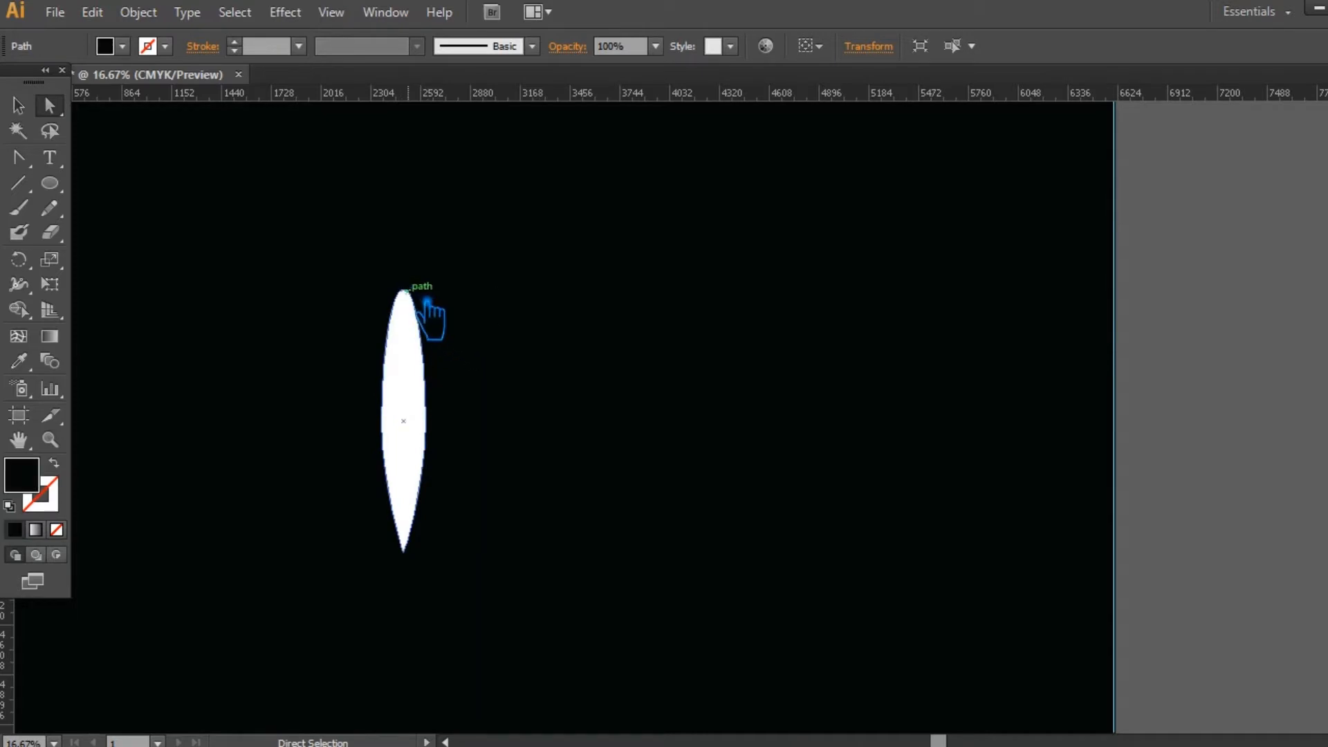
click(404, 289)
drag(423, 308, 424, 352)
click(488, 442)
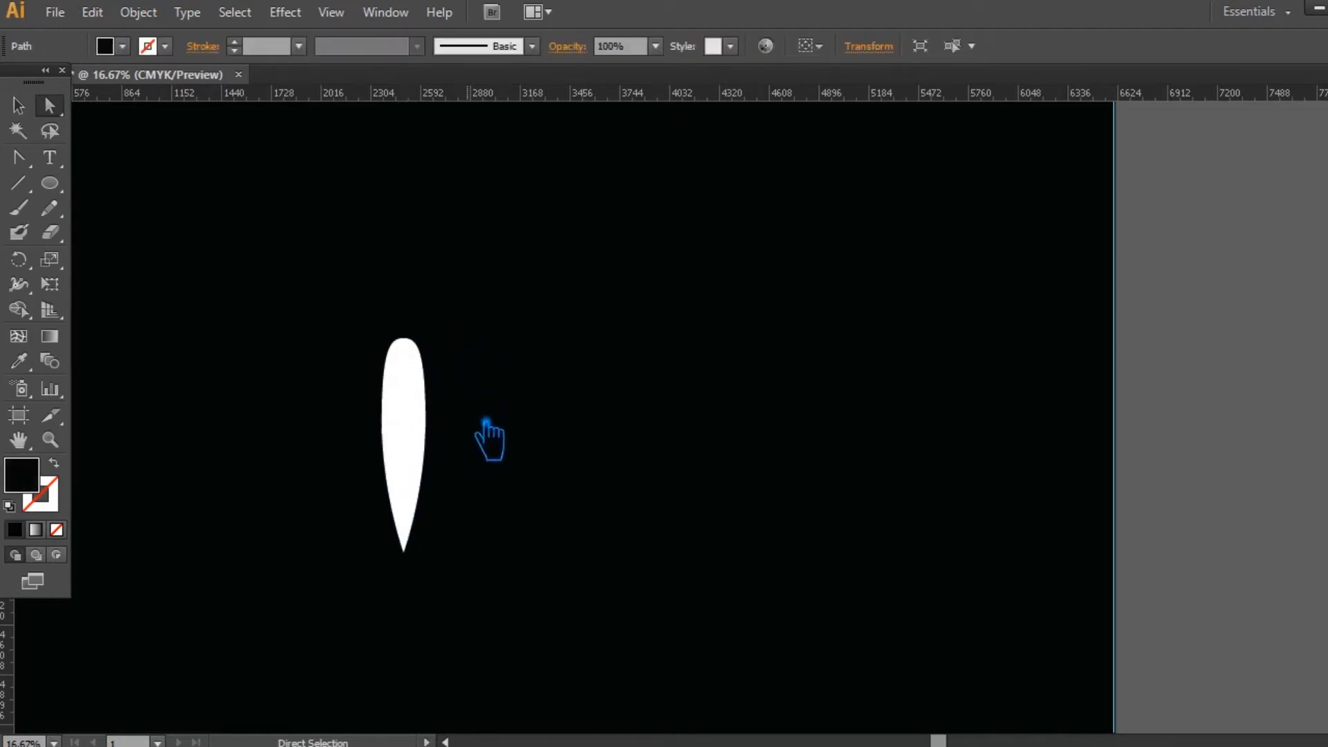
- Move the shape's pointed bottom anchor up and to the left, to about X 2193 px, Y 3619 px, to bend the tip
click(427, 436)
drag(476, 583, 323, 537)
key(ctrl+z)
key(ctrl+shift+a)
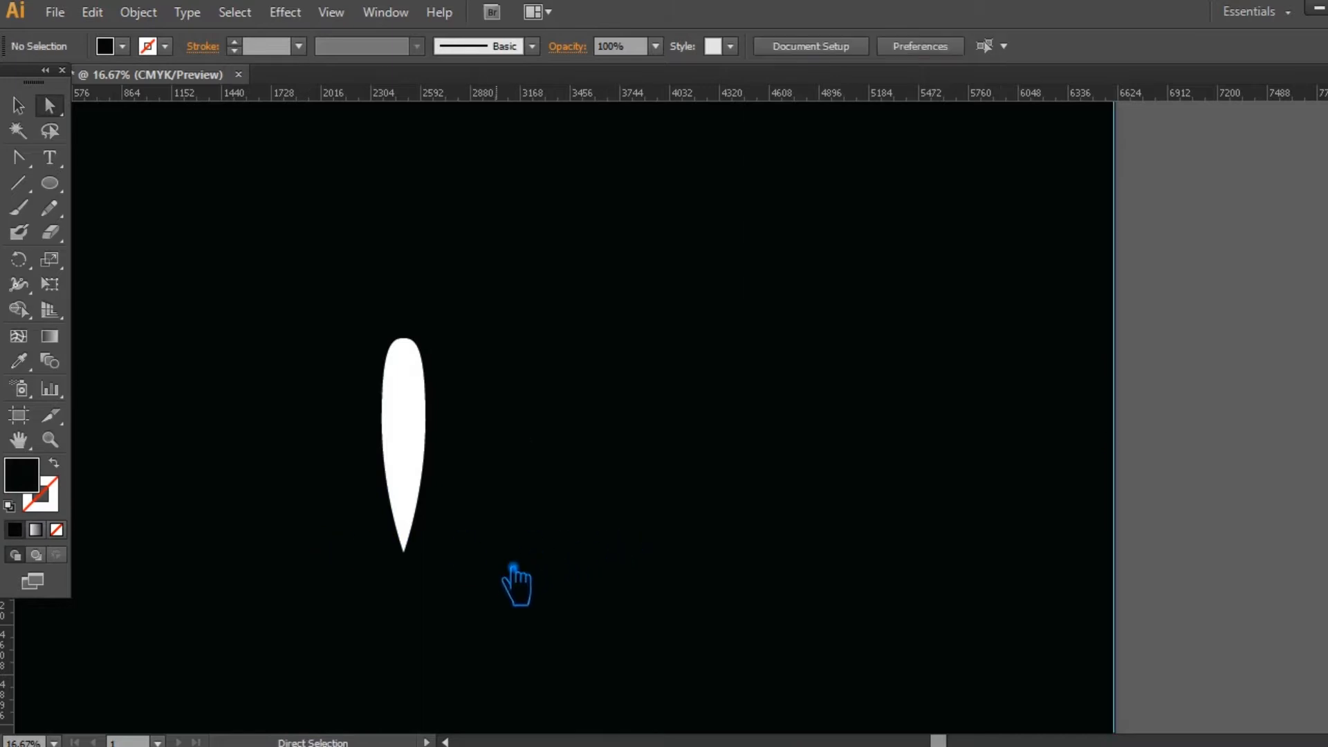
drag(475, 580, 330, 544)
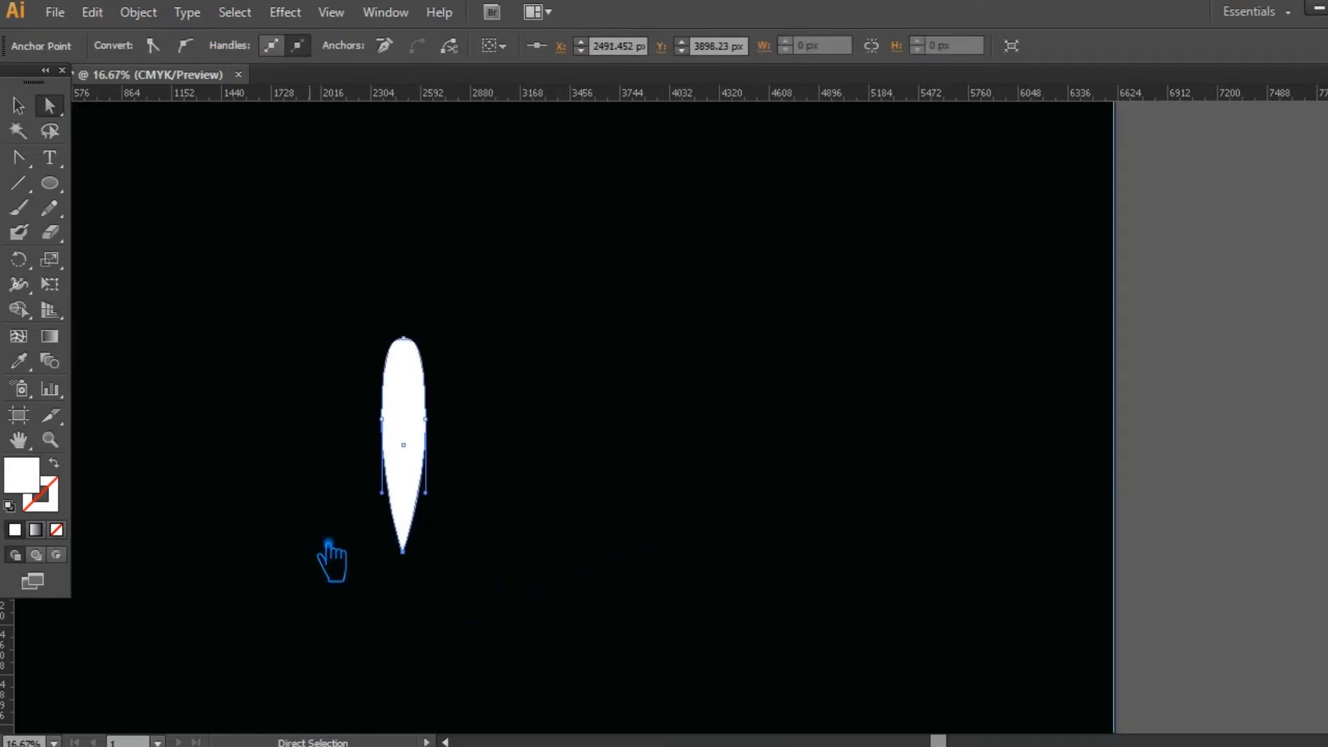
drag(474, 602, 208, 525)
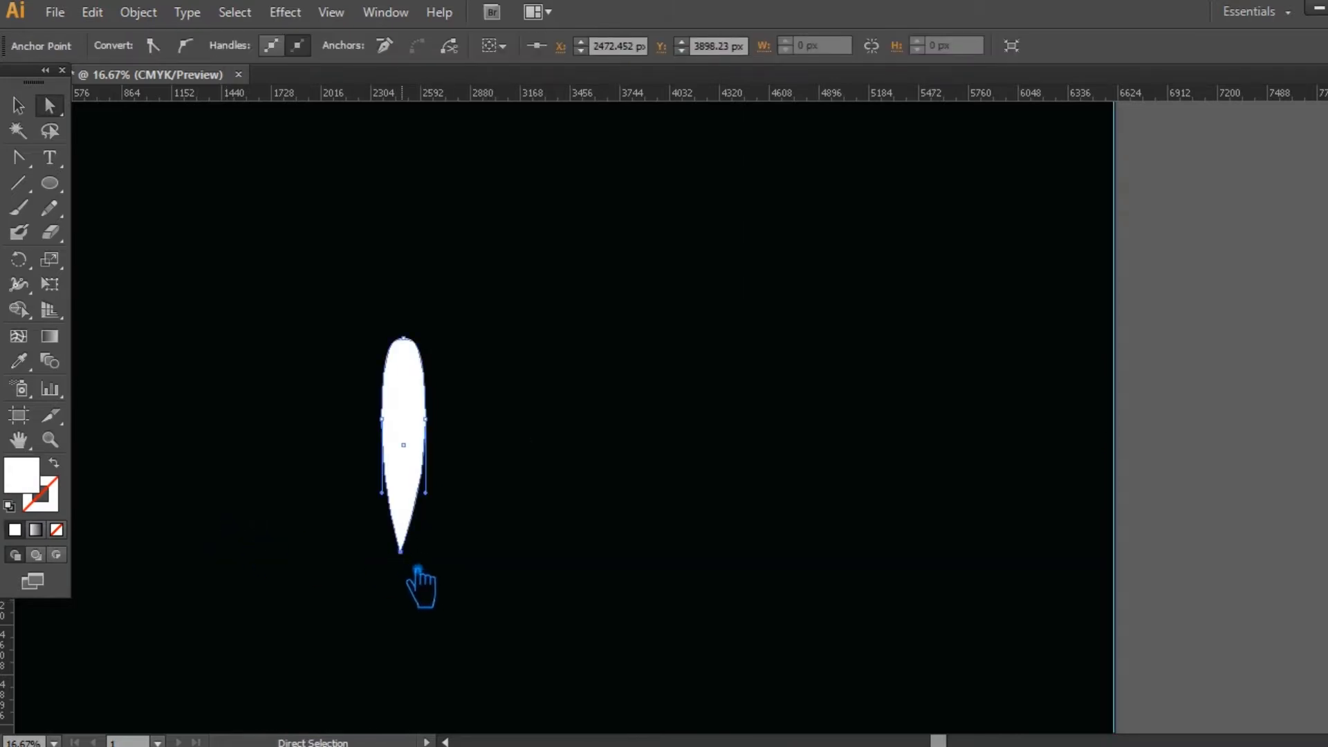
key(ctrl+shift+a)
drag(401, 552, 351, 533)
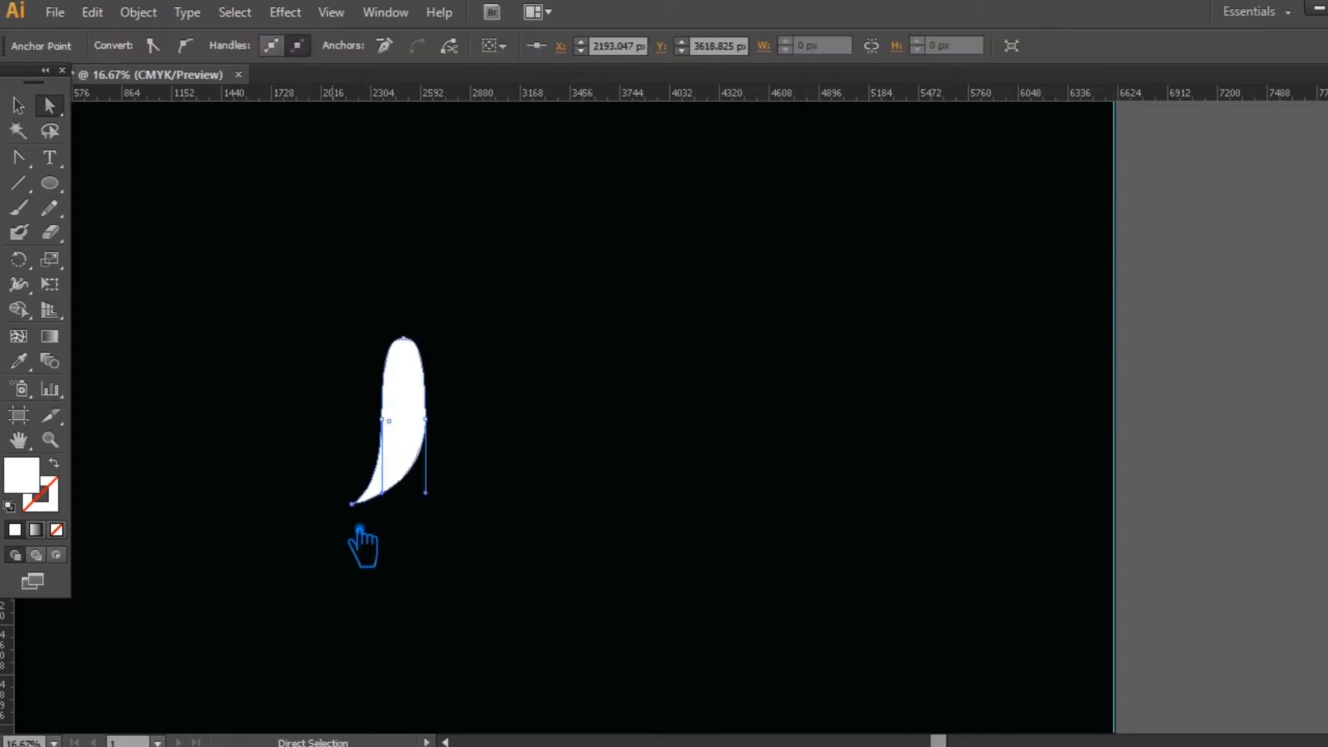
- Nudge the anchor point on the shape's right side slightly inward
click(425, 350)
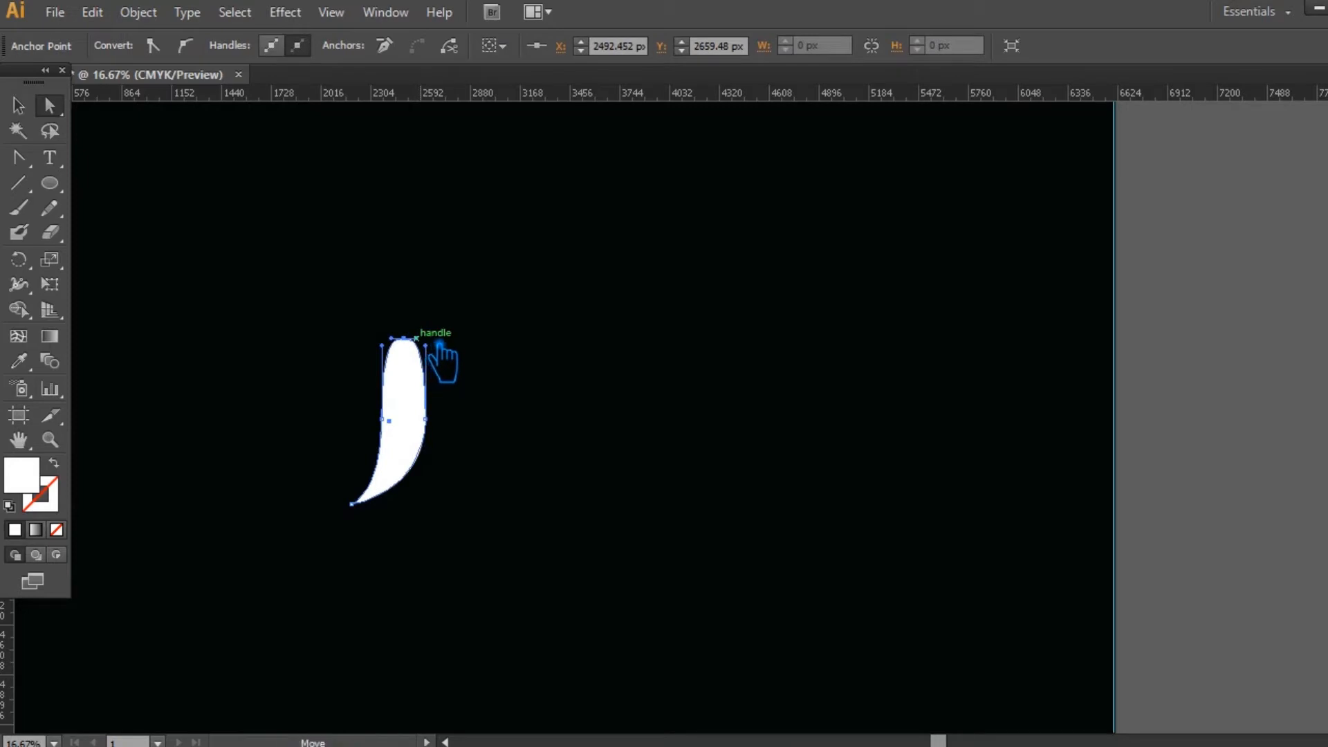
click(484, 371)
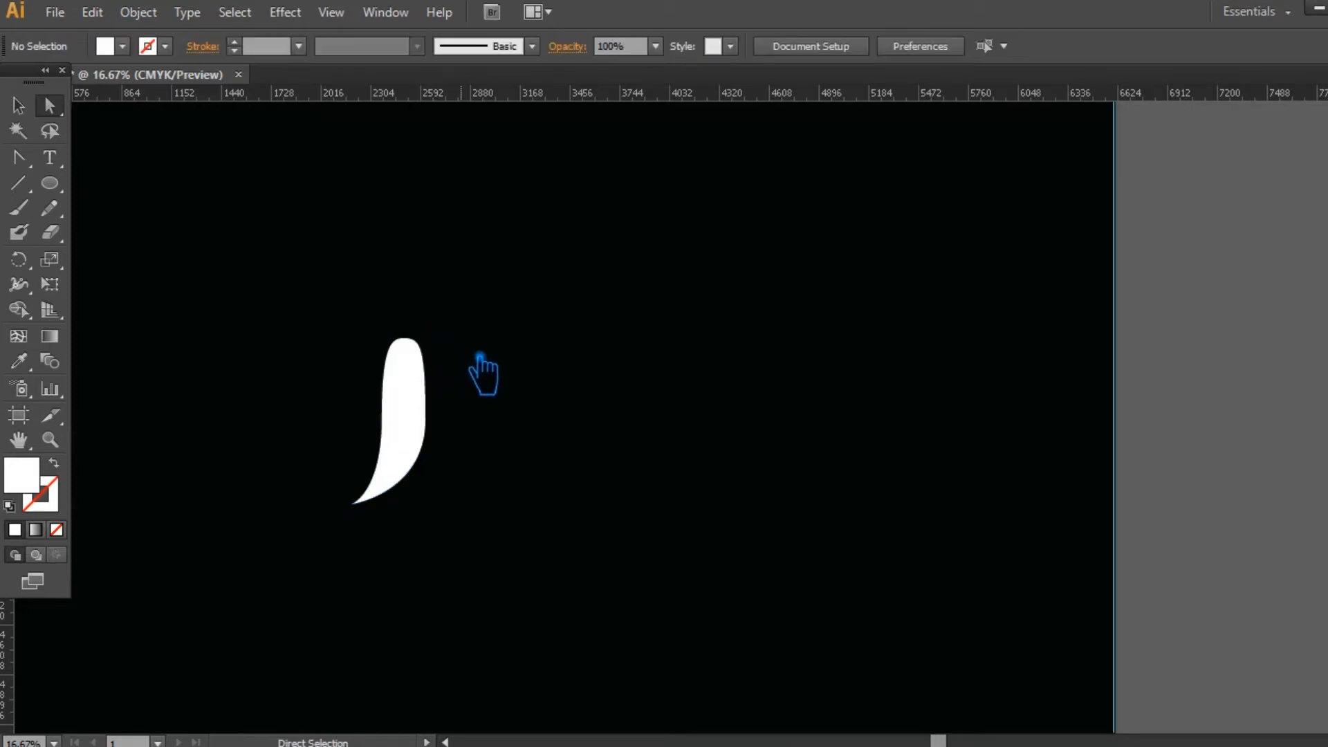
click(427, 369)
click(425, 343)
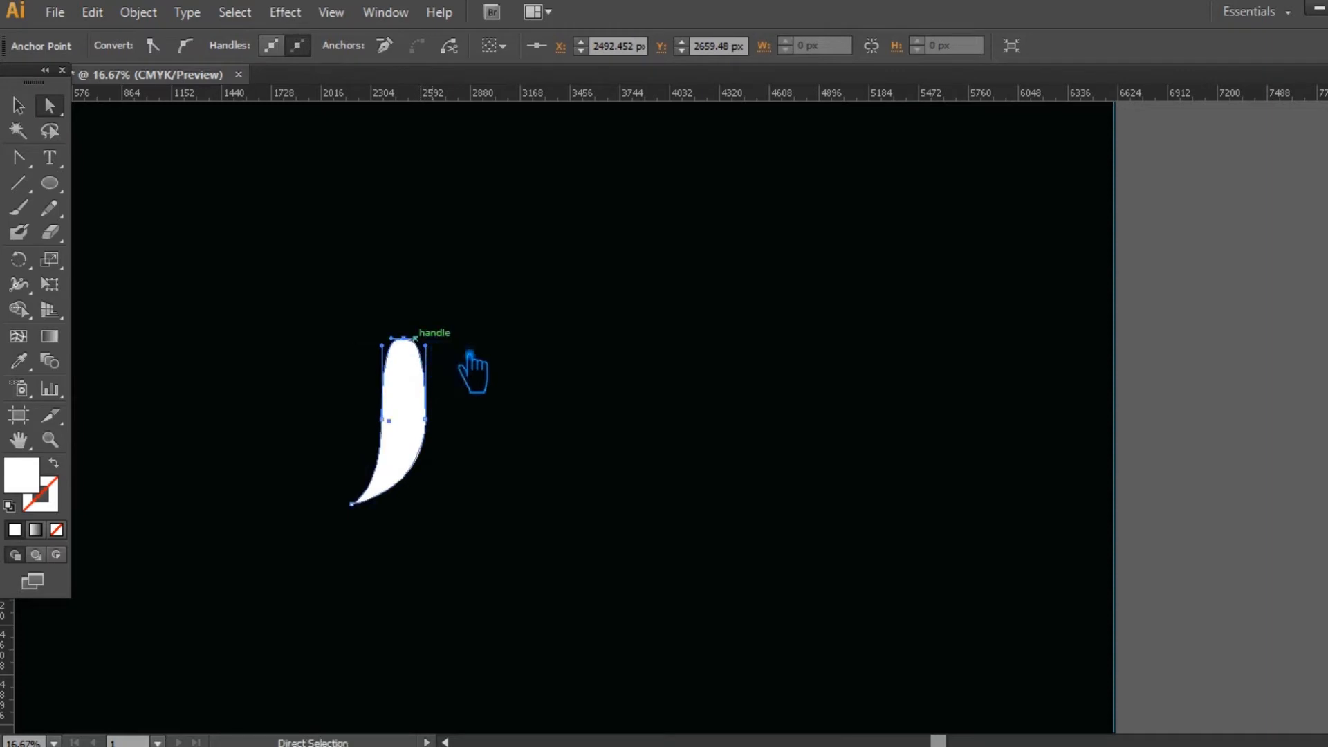
click(509, 376)
click(413, 420)
click(425, 419)
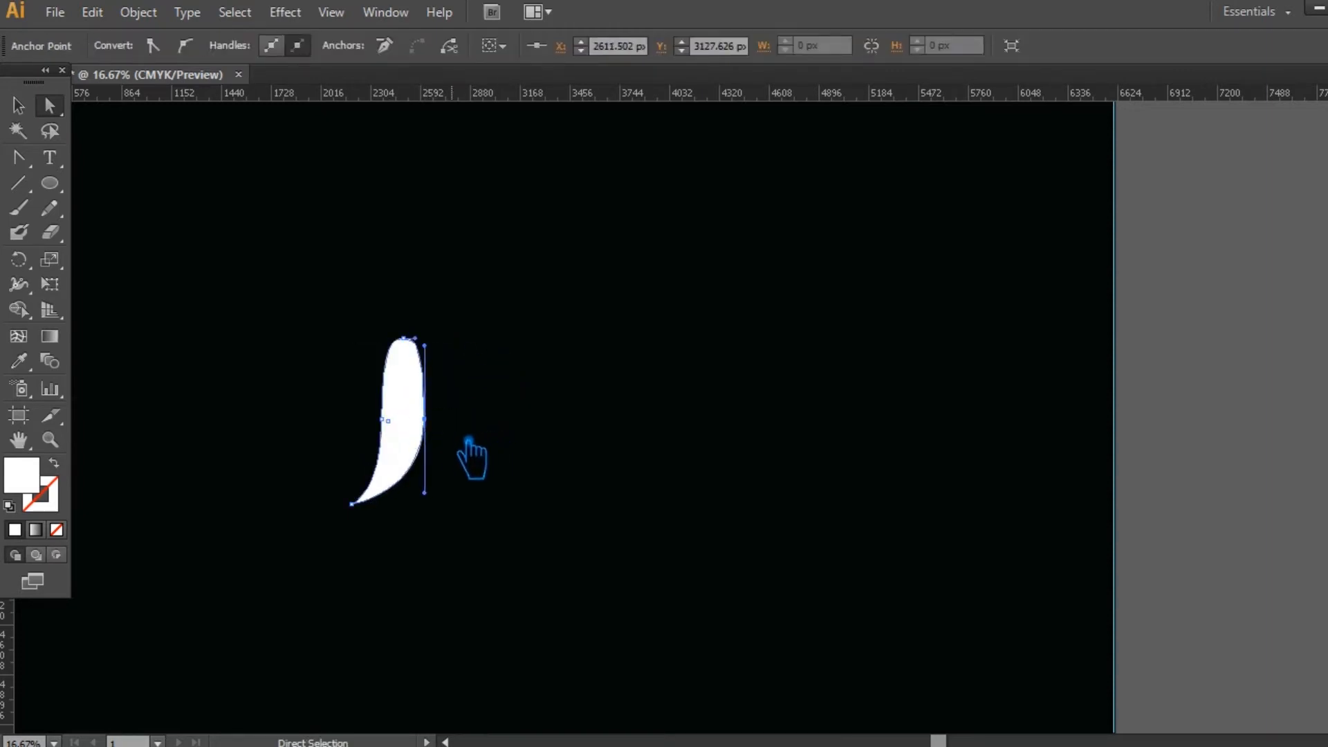
click(424, 344)
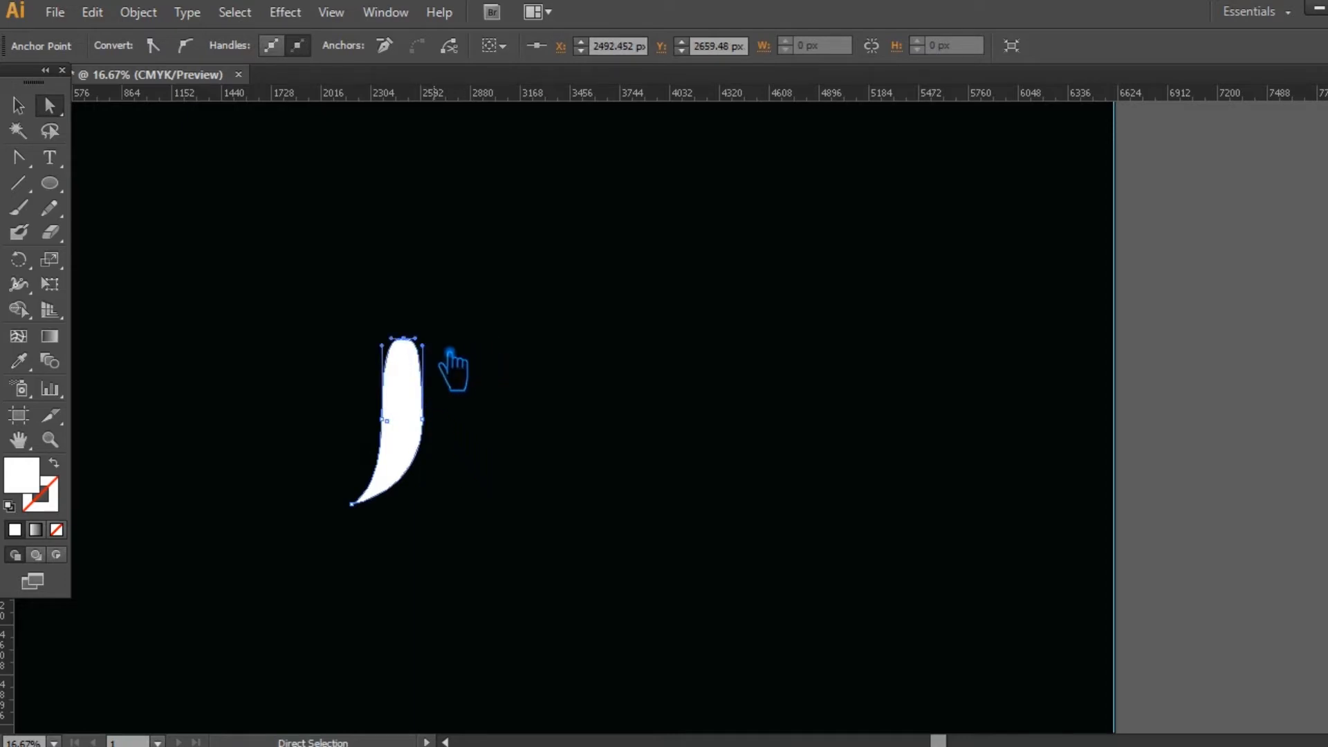
- Delete the shape's top anchor point so the upper end becomes one smooth rounded curve
drag(435, 349, 439, 361)
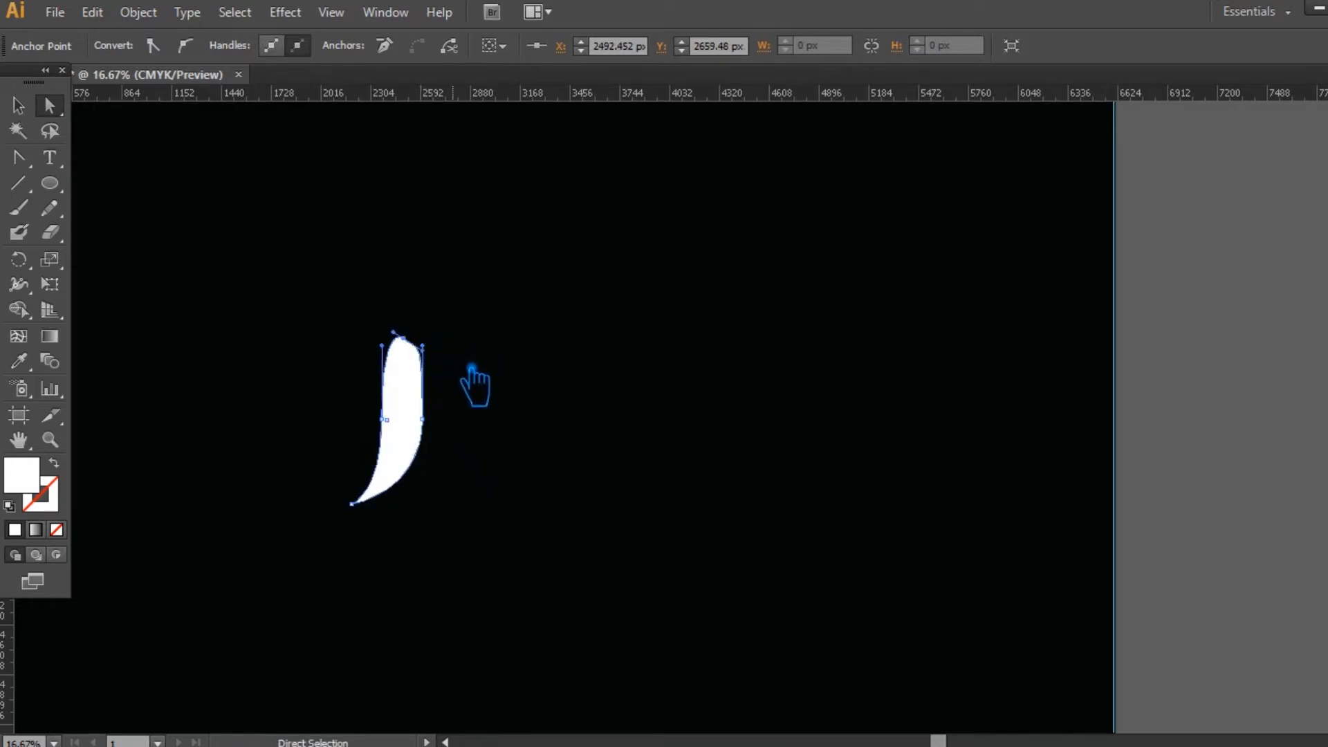
key(ctrl+z)
key(p)
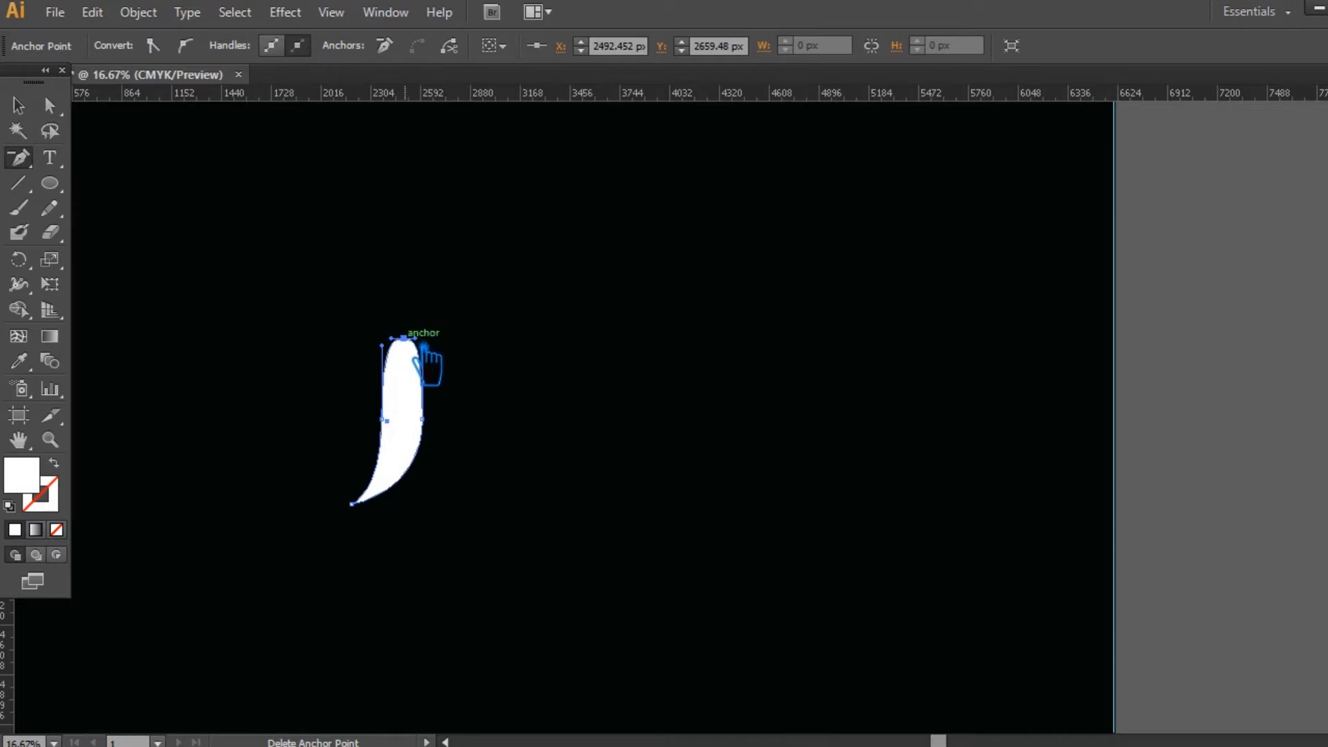
click(423, 344)
key(v)
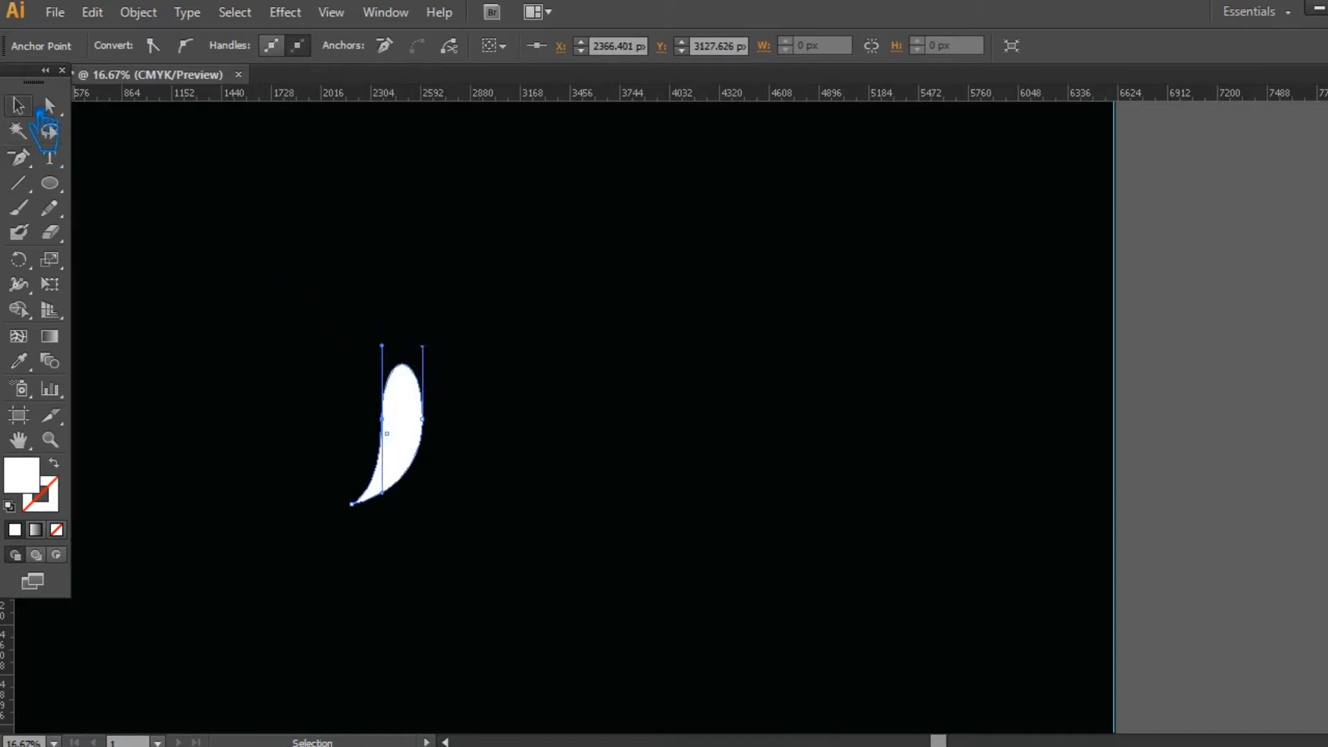
- Rotate the petal counterclockwise so its rounded end points up-left and its tip points down, and reposition it slightly to the right
click(533, 218)
drag(418, 415, 495, 384)
drag(455, 324, 379, 359)
click(572, 314)
drag(484, 415, 462, 382)
- Try a 20° rotated copy of the petal around a pivot just below its pointed tip
click(19, 262)
click(494, 439)
key(alt)
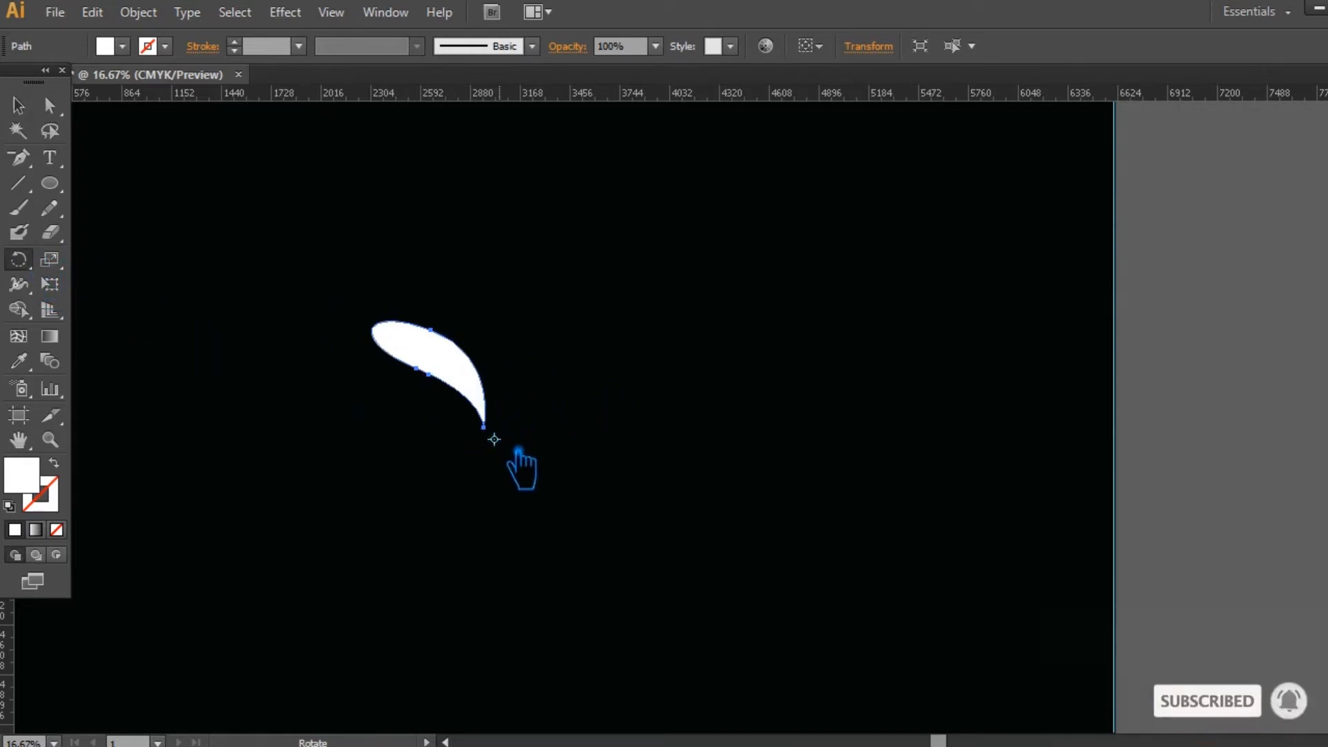
alt+click(494, 440)
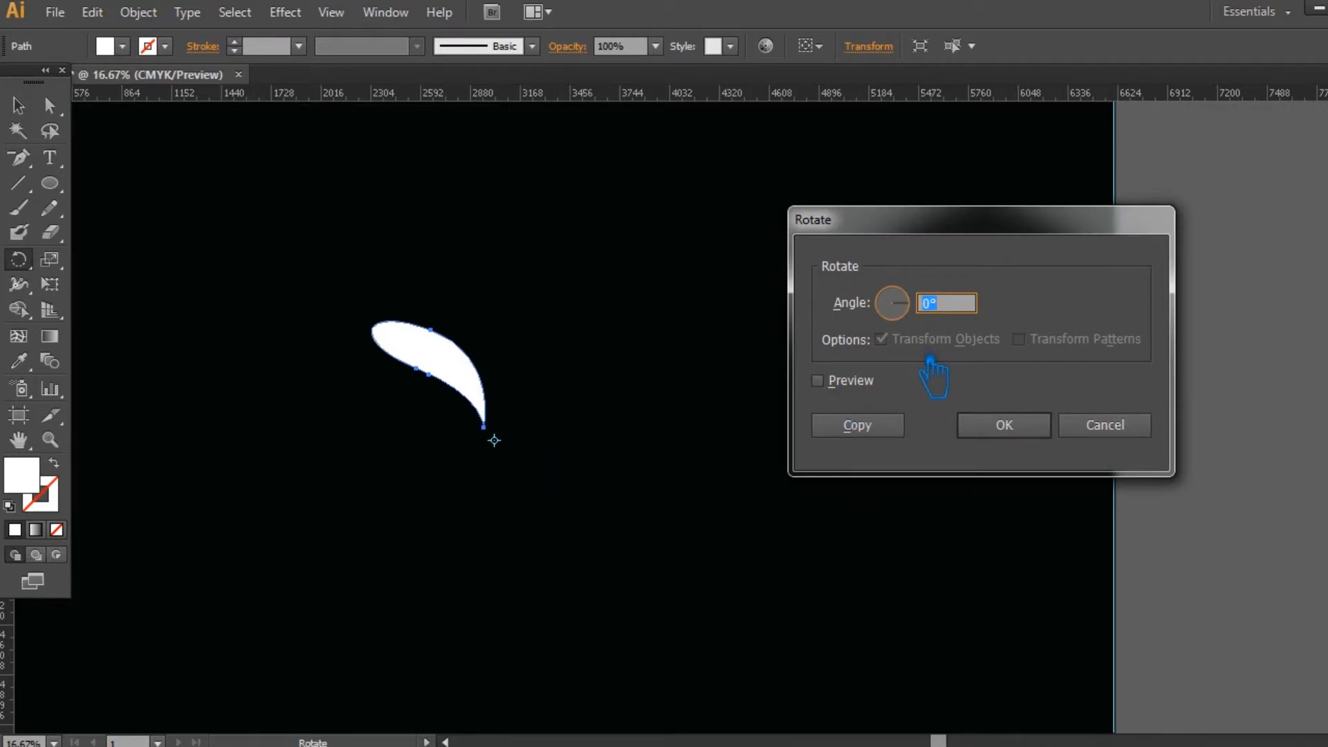
click(839, 379)
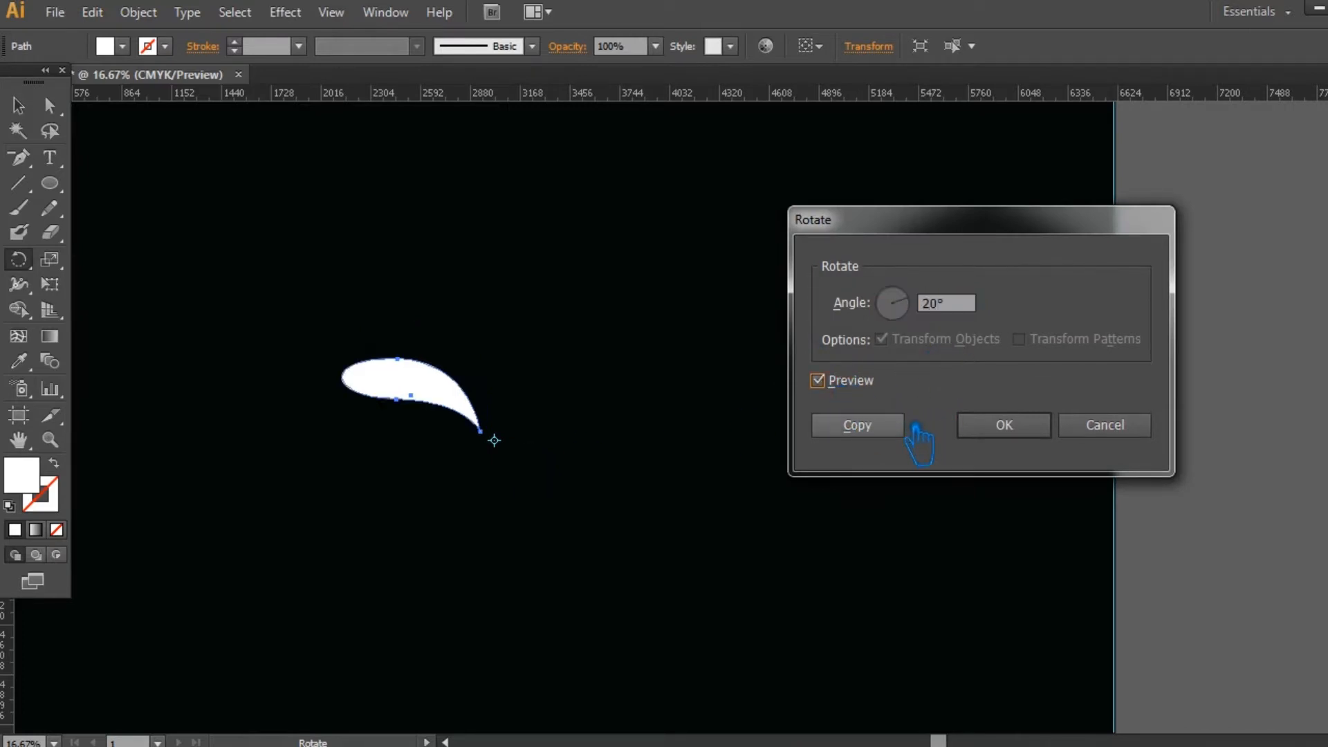
click(893, 426)
key(ctrl+z)
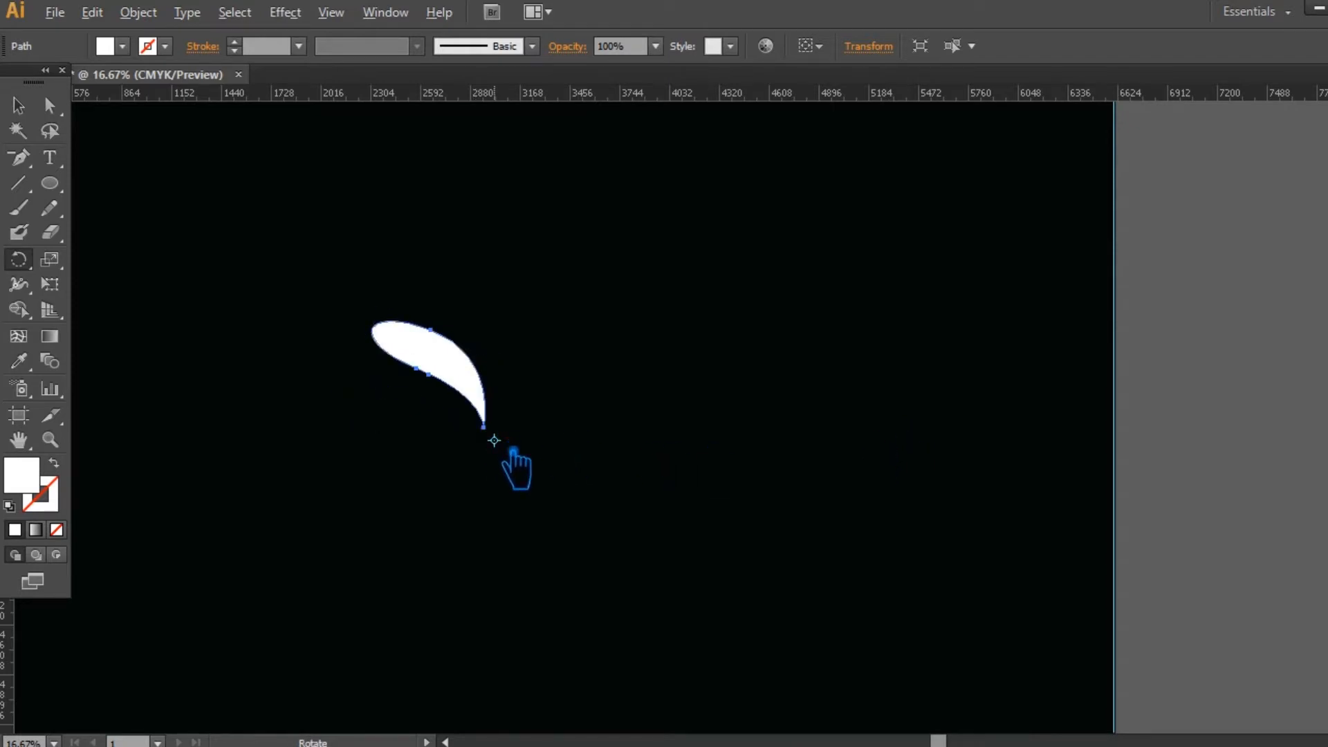
- Create a 30° rotated copy of the petal around the pivot just below its tip and repeat it to complete a twelve-petal flower
key(Return)
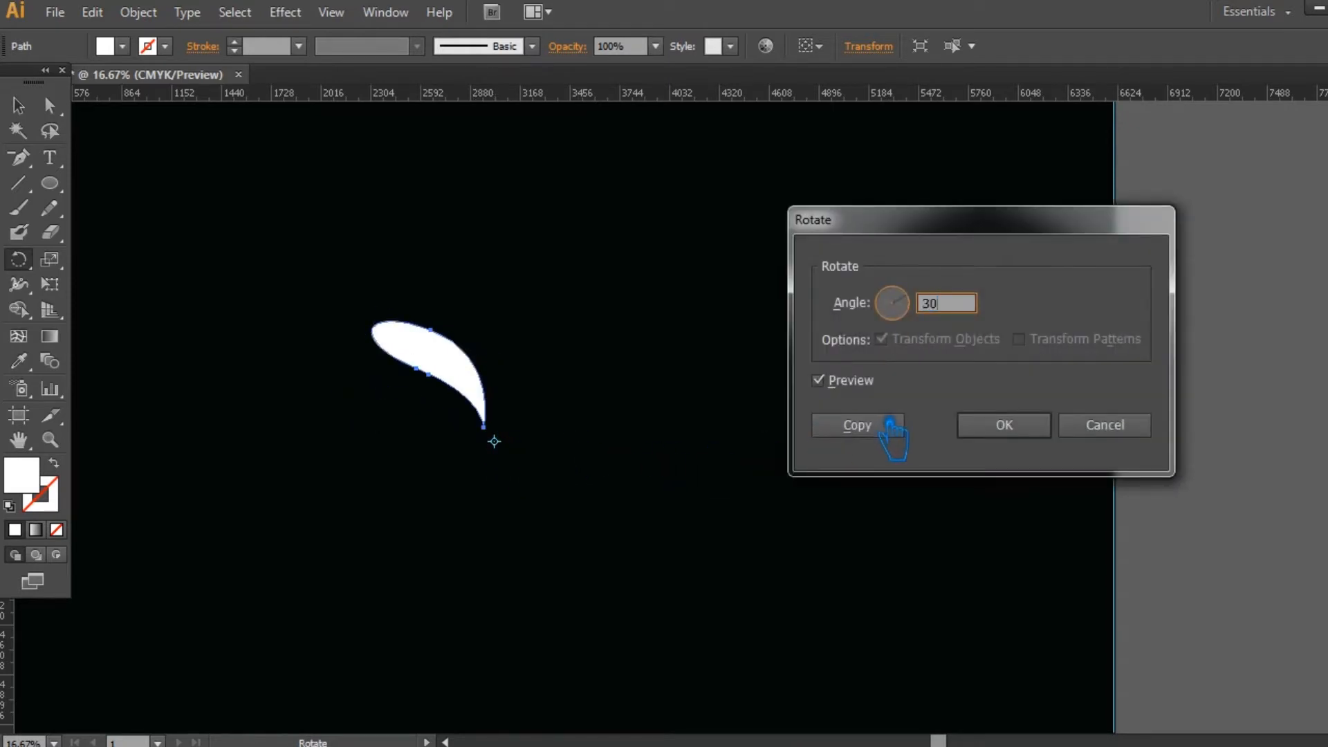
click(890, 424)
key(ctrl+d)
key(ctrl+d)
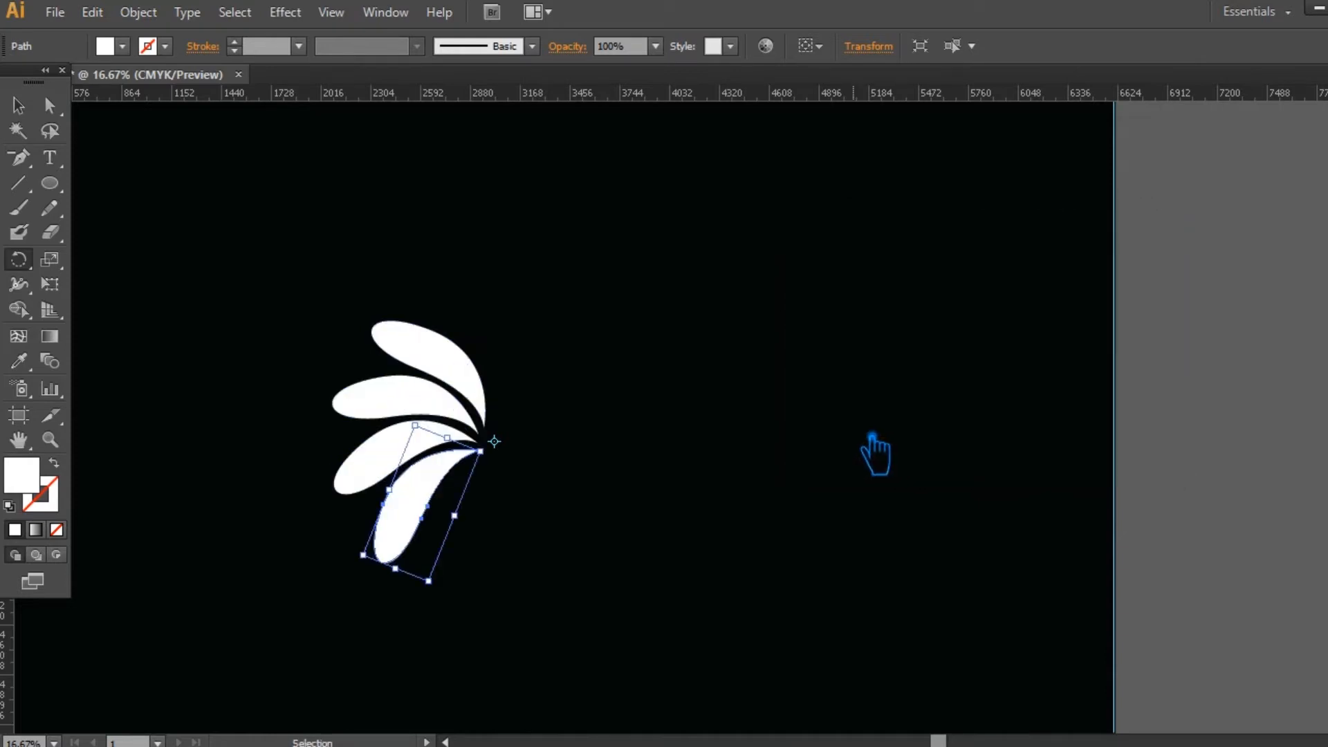
key(ctrl+d)
key(ctrl+d)
key(ctrl+d)
key(ctrl+d)
key(ctrl+d)
key(ctrl+d)
key(ctrl+d)
key(ctrl+d)
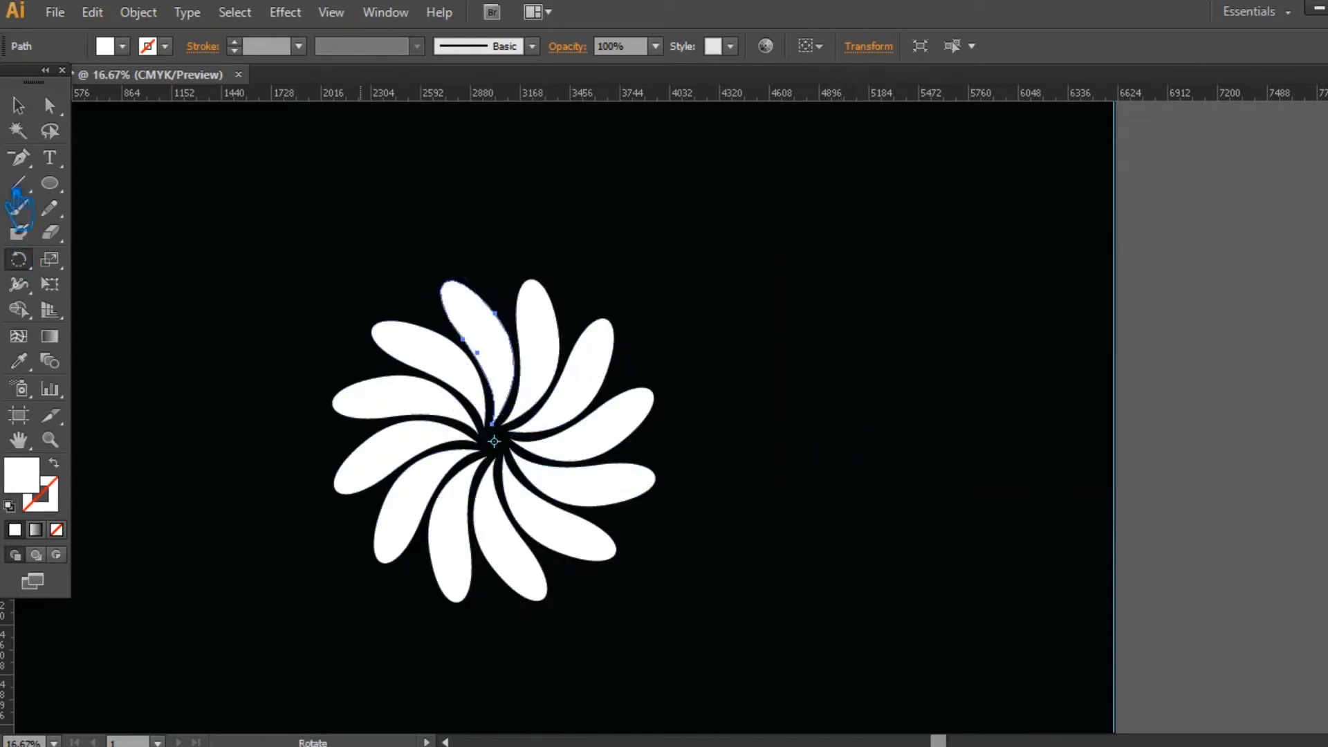
click(18, 105)
click(325, 201)
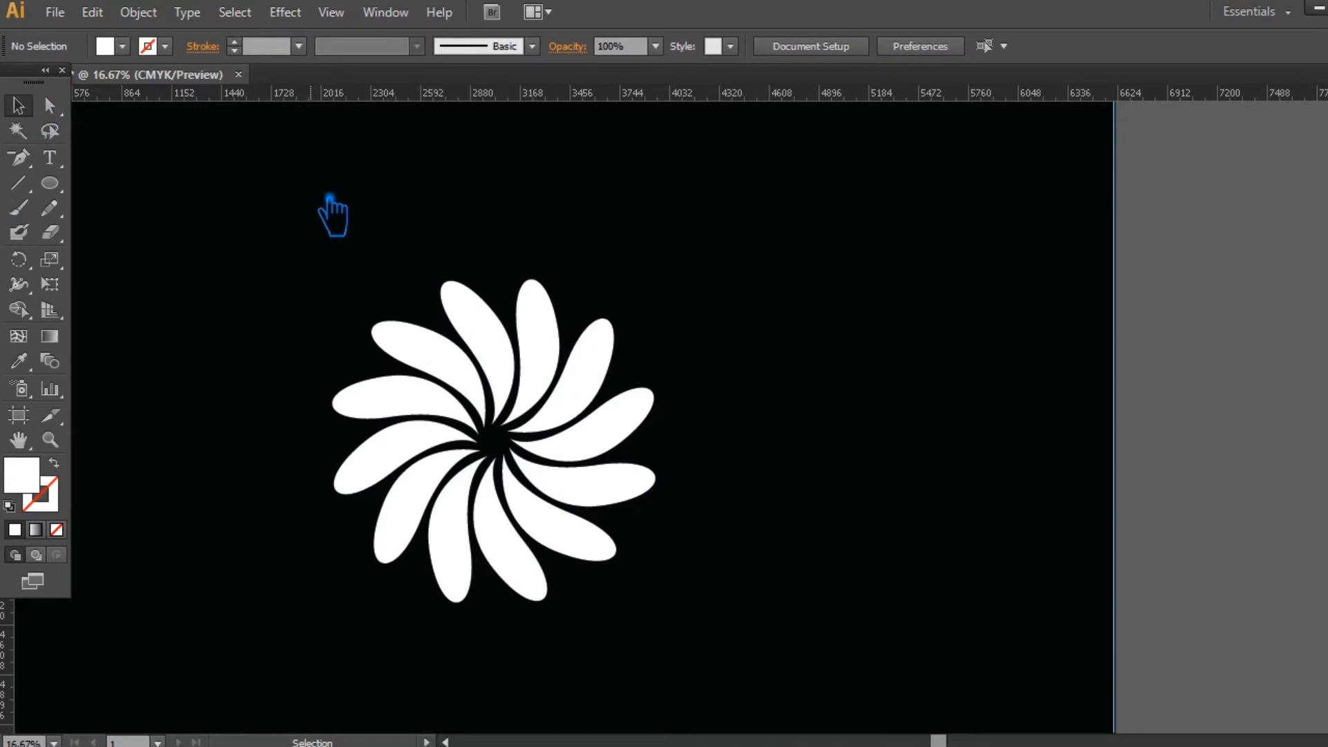
- Select all petals, place a vertical guide at the flower's left edge, and nudge the flower right to align with it
drag(699, 638, 235, 226)
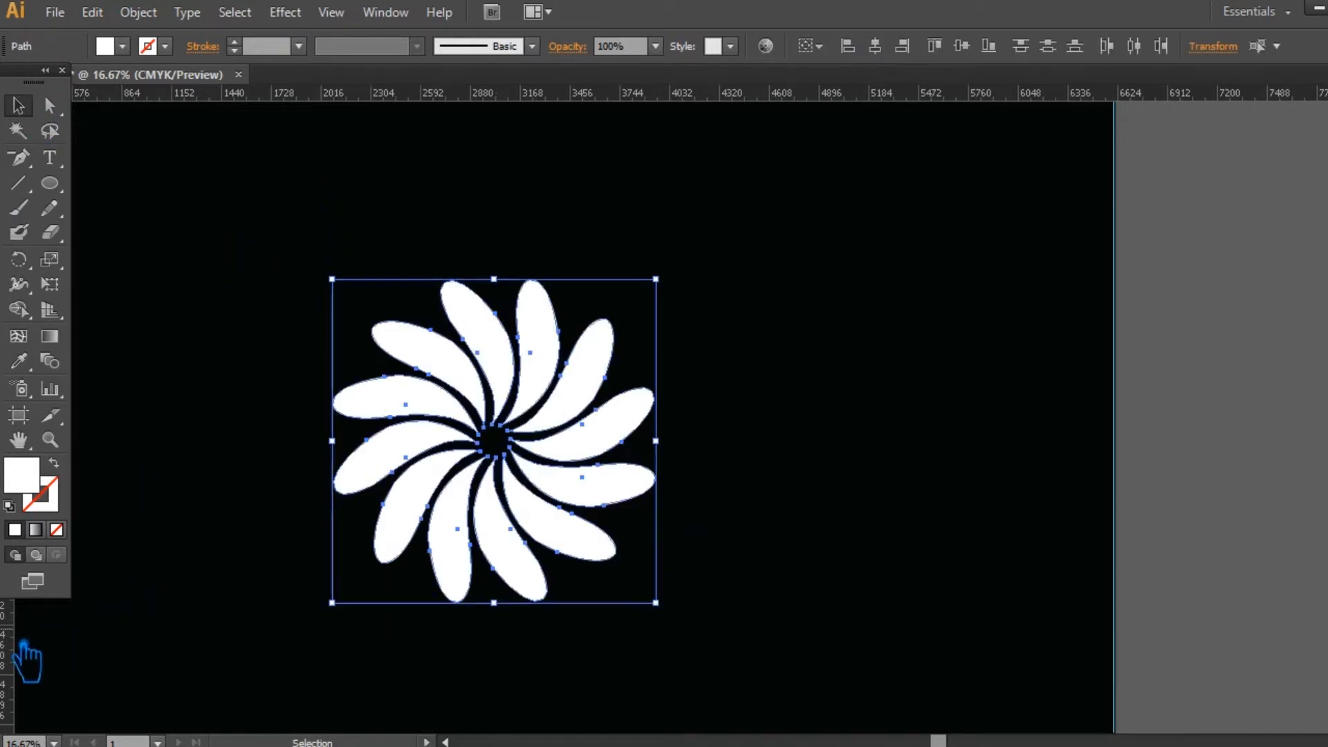
drag(29, 631, 334, 490)
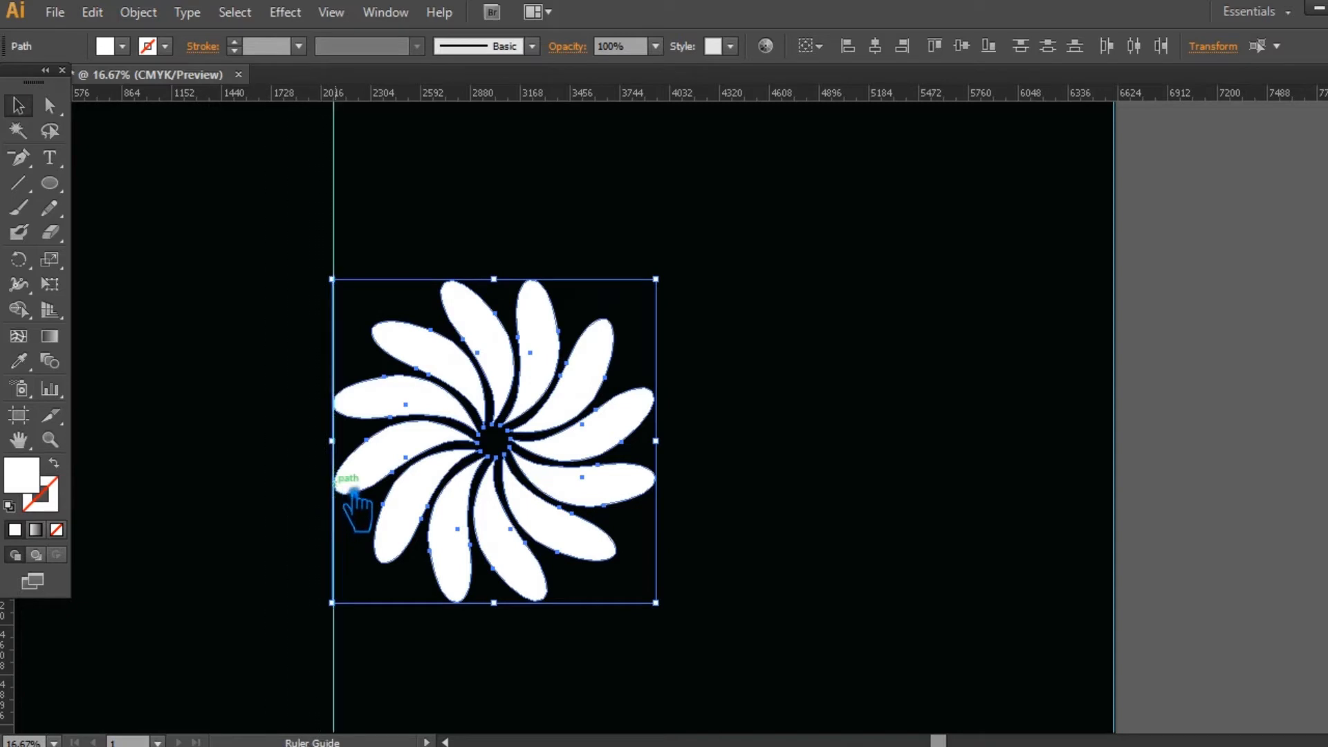
drag(488, 95, 473, 291)
key(ctrl+z)
key(ctrl+equal)
drag(519, 296, 1017, 235)
key(Right)
key(Right)
key(Right)
key(Right)
key(Right)
key(Right)
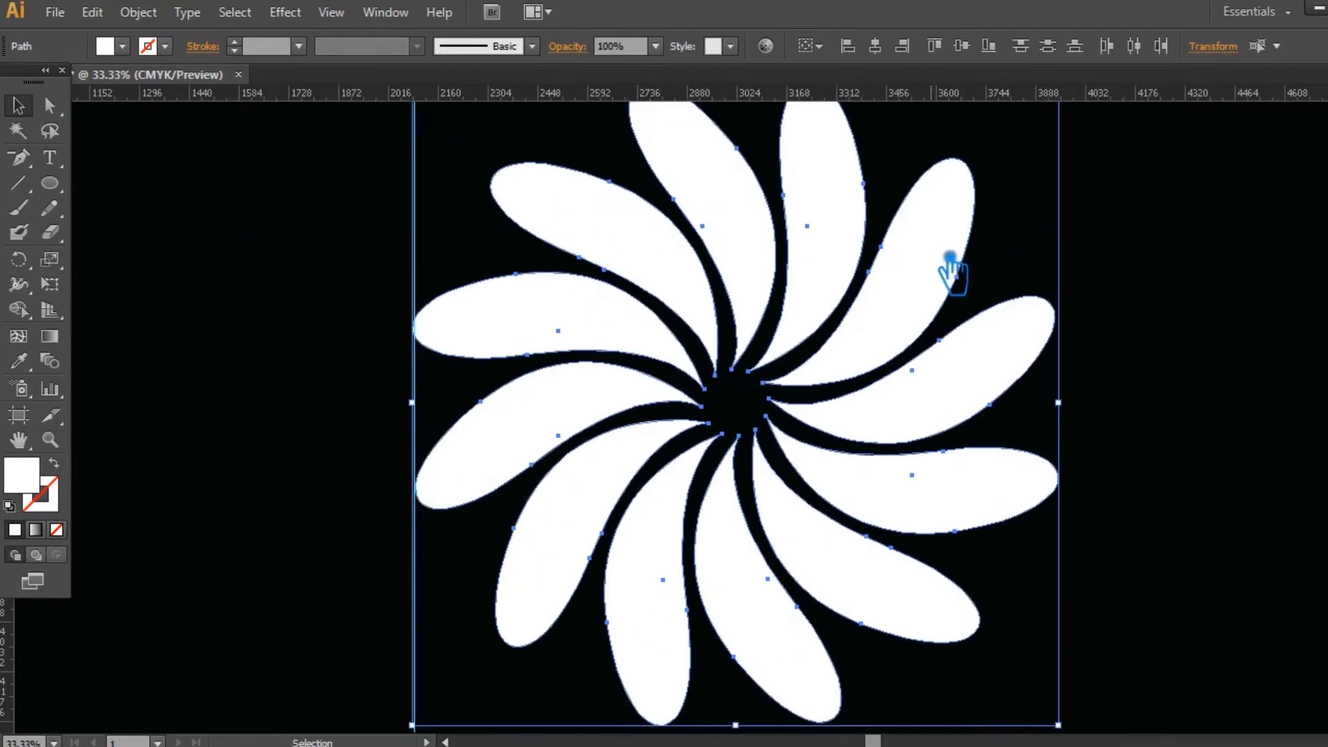
- Place a horizontal guide along the flower's top edge
scroll(735, 284, up, 4)
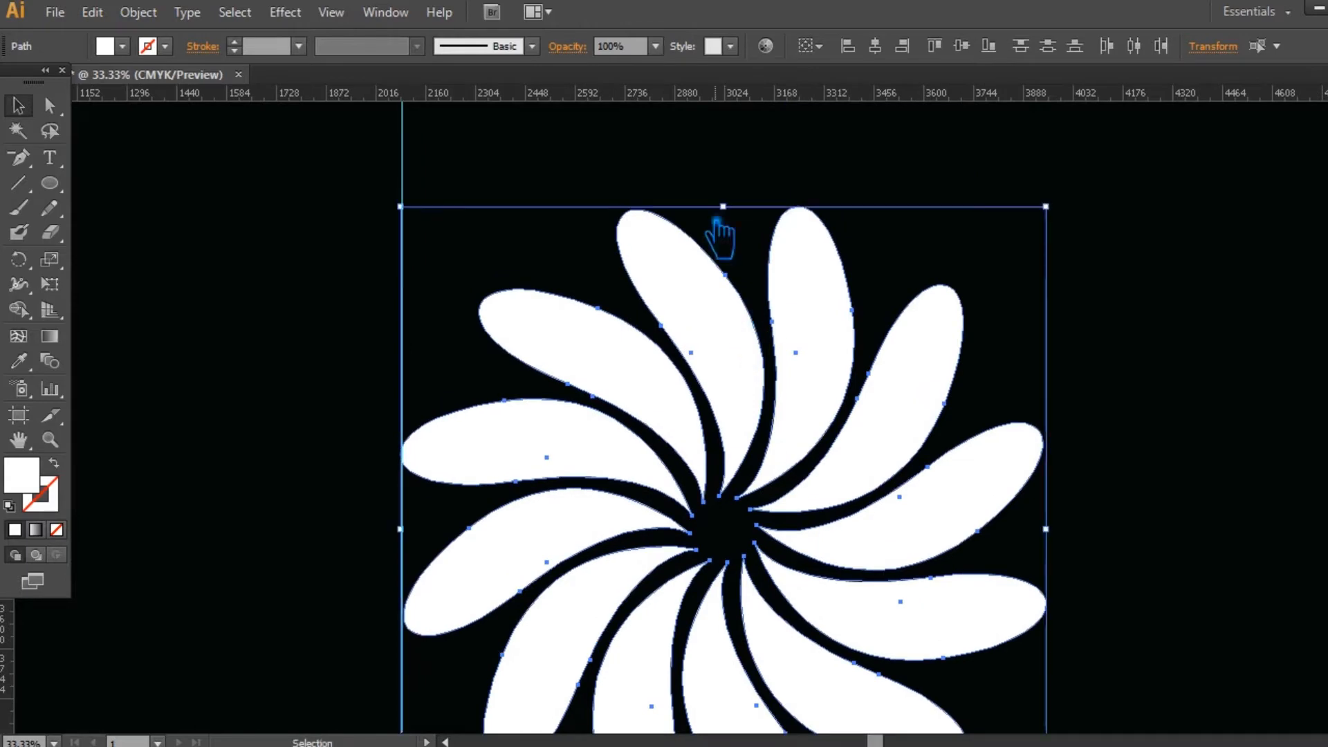
drag(651, 94, 658, 217)
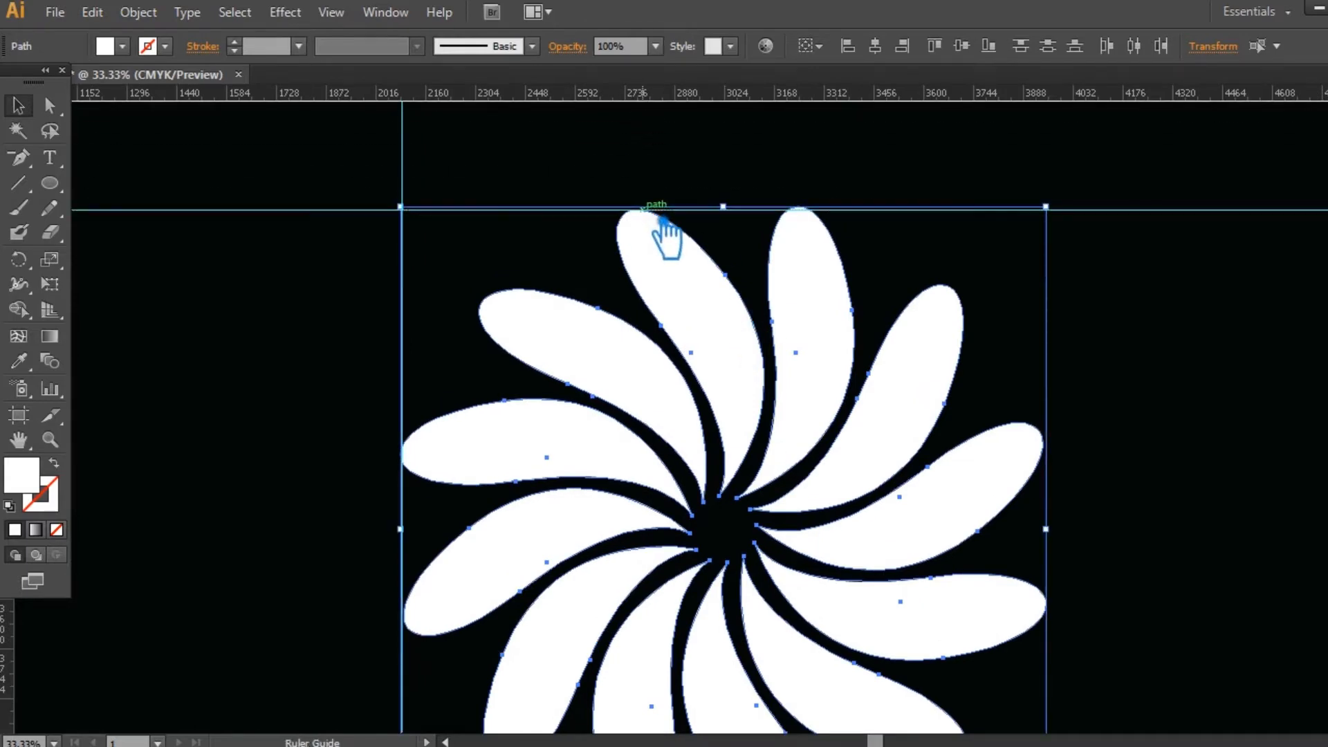
key(ctrl+z)
drag(790, 101, 830, 229)
- Place a vertical guide at the flower's right edge and a horizontal guide along its bottom edge
drag(9, 685, 1044, 616)
drag(868, 607, 696, 343)
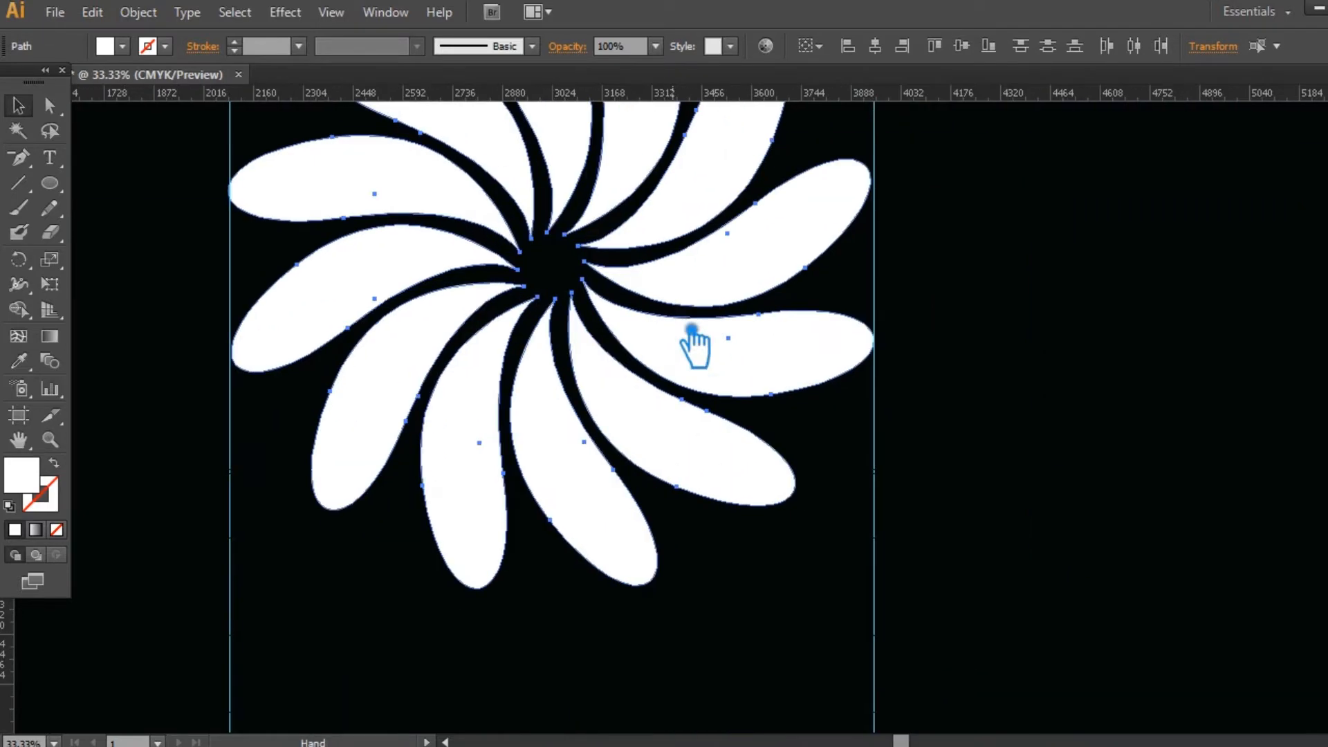
drag(472, 88, 501, 599)
click(1002, 399)
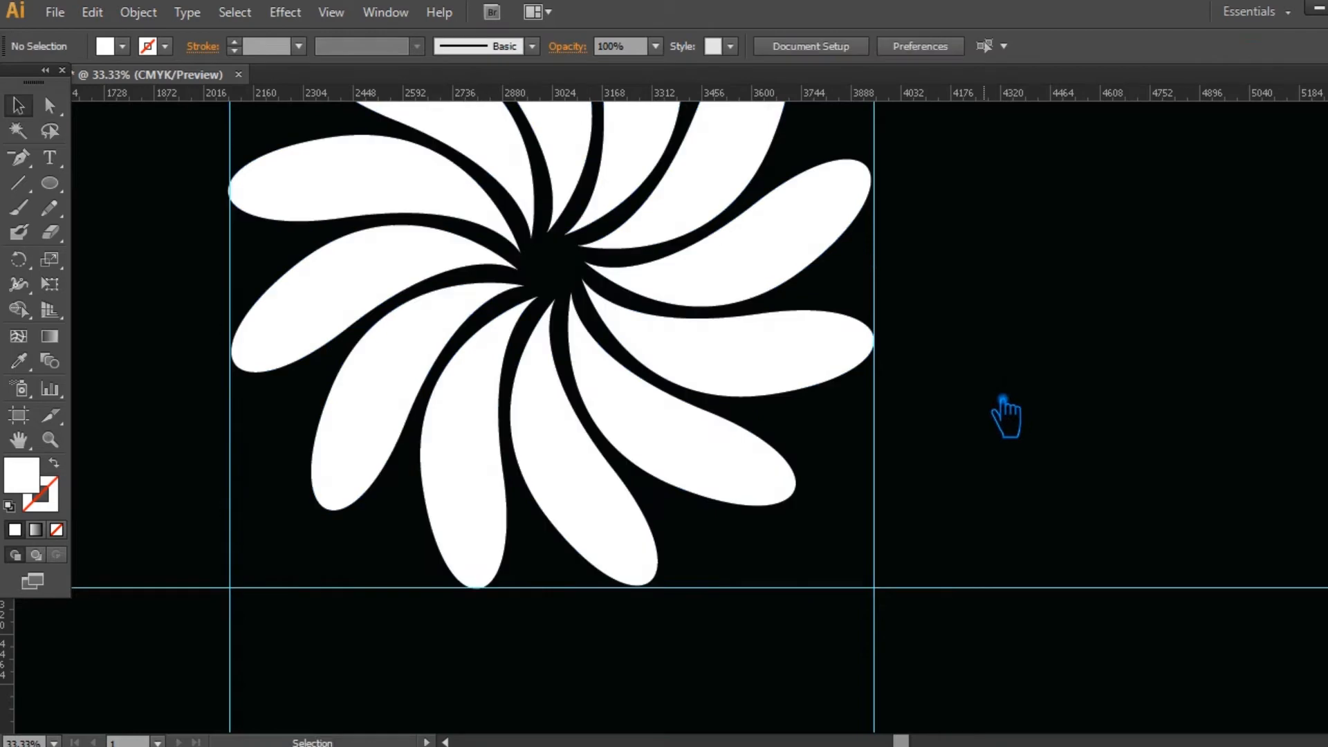
- Select all twelve petals of the flower and group them
key(ctrl+minus)
key(ctrl+minus)
key(ctrl+minus)
key(ctrl+plus)
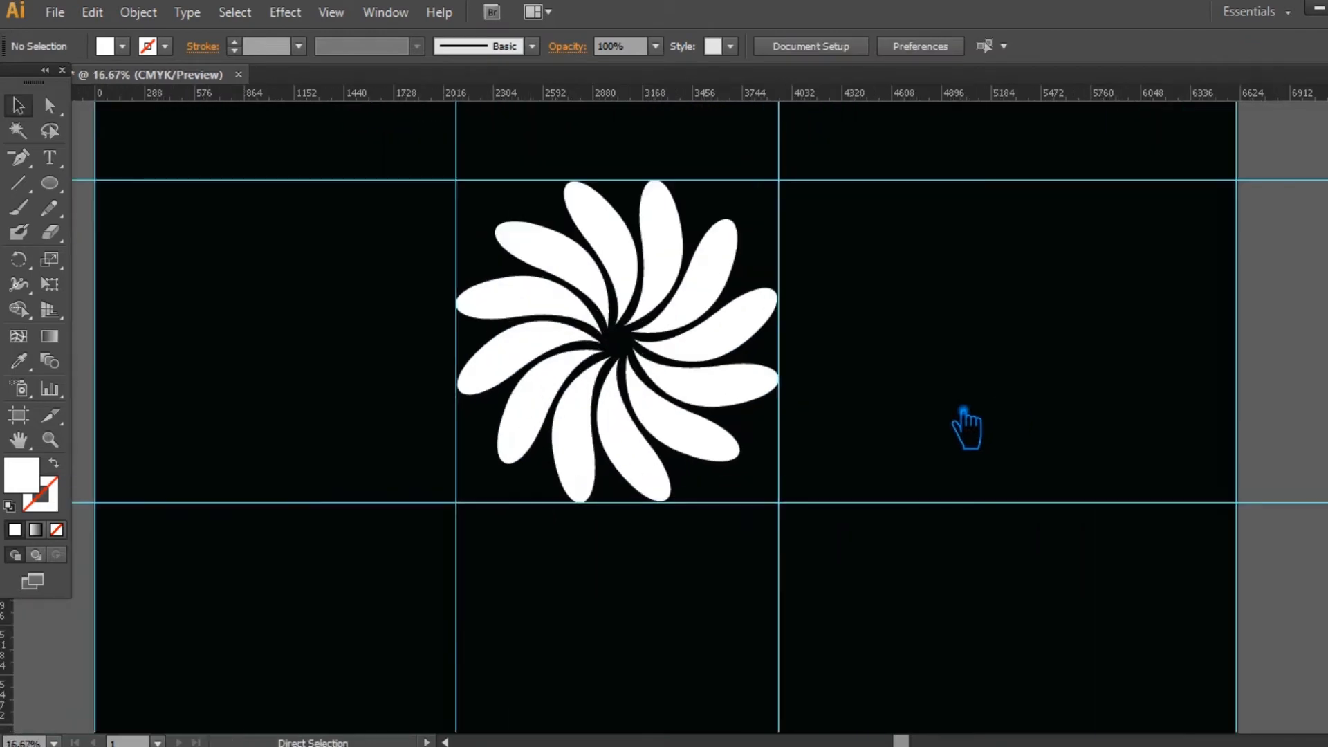
drag(941, 364, 465, 265)
click(657, 352)
key(ctrl+g)
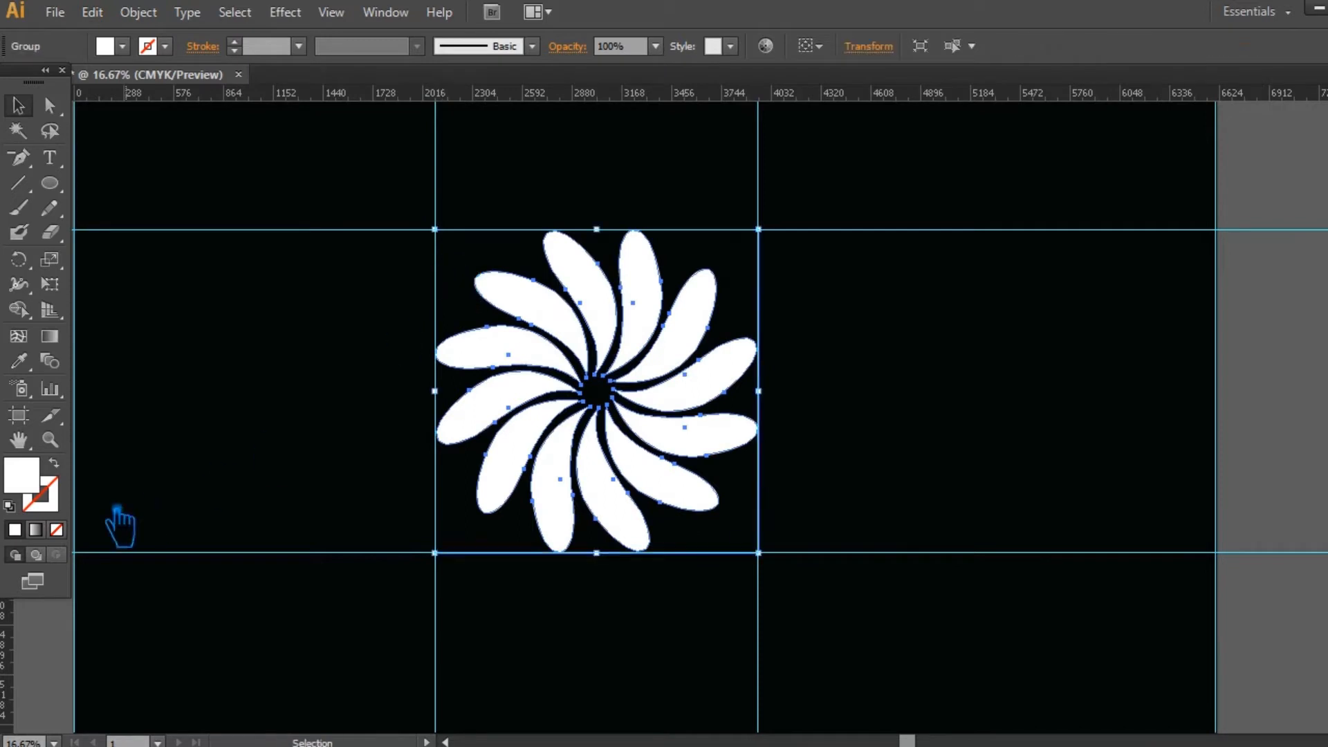
- Place a vertical and a horizontal guide through the centre of the flower
drag(28, 664, 615, 244)
drag(488, 114, 454, 417)
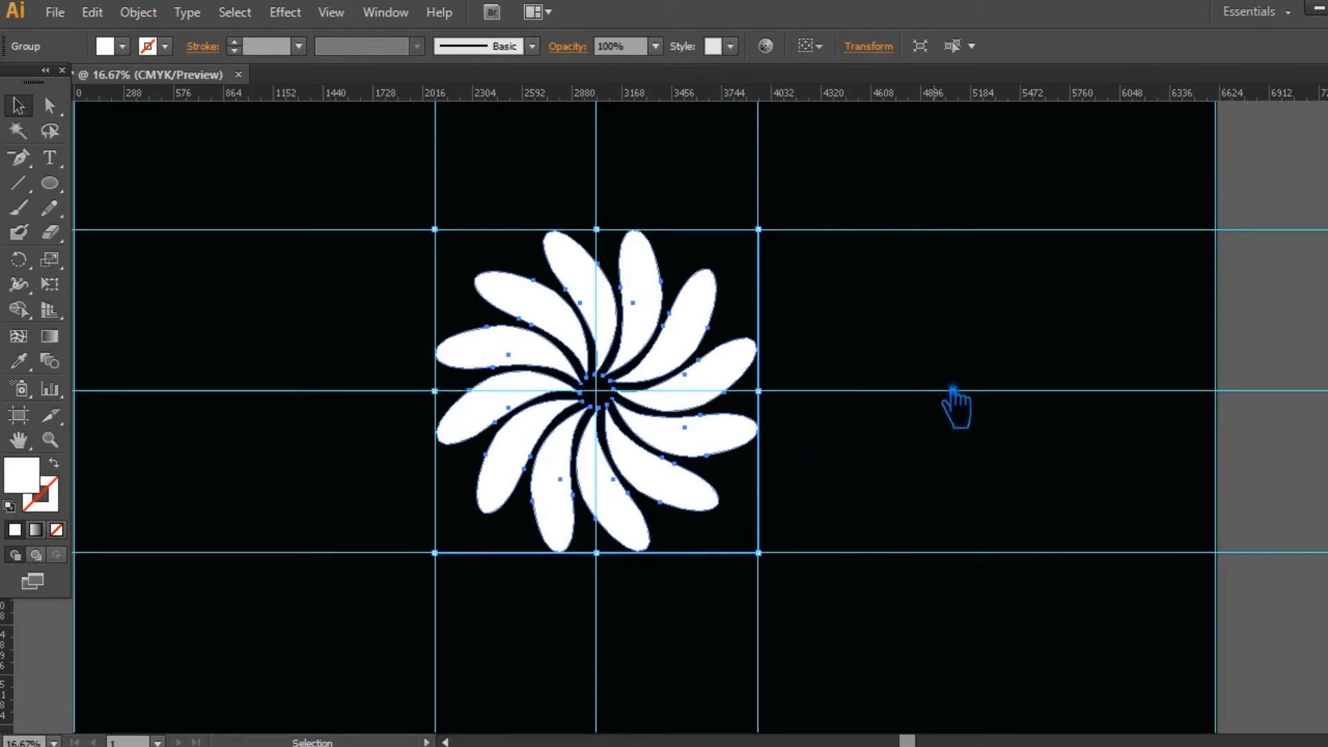
- Draw a circle centred on the flower, slightly larger than it, with no fill and a 6 pt white stroke
click(49, 183)
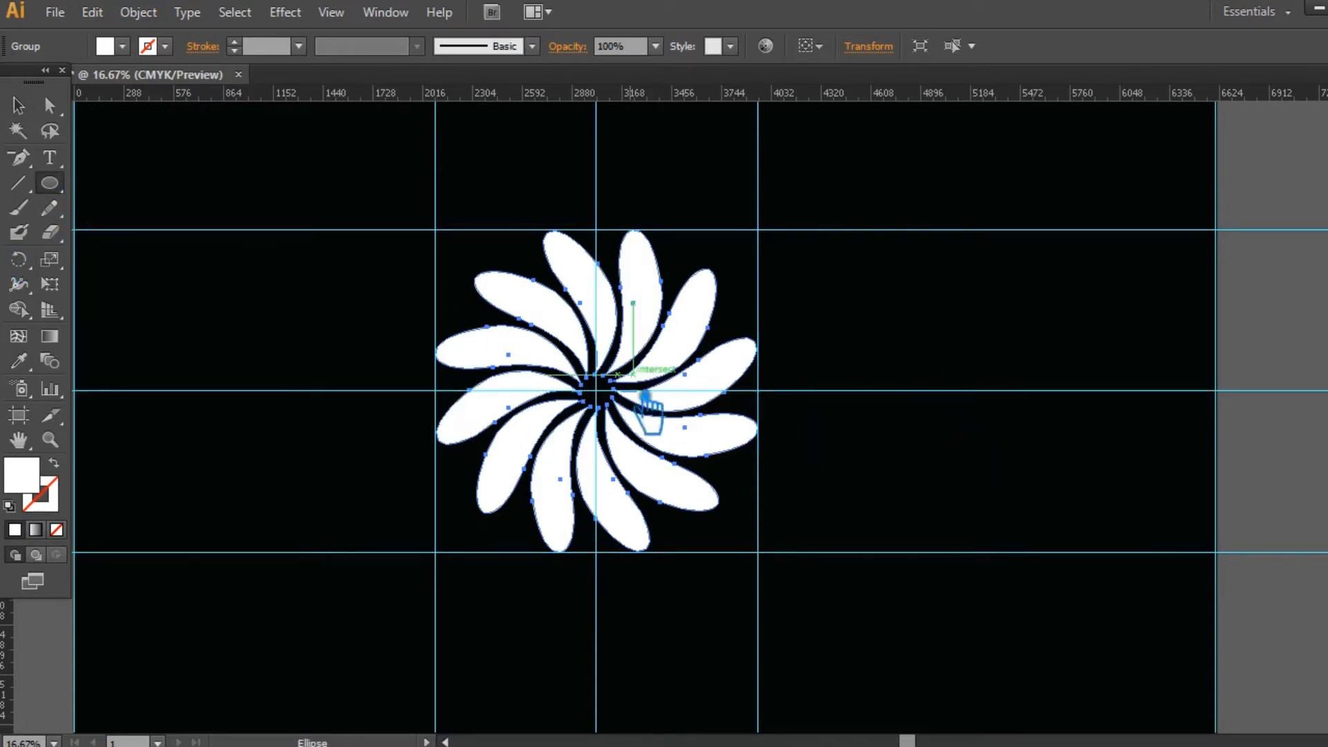
mouse_move(596, 391)
mouse_down()
mouse_move(619, 420)
mouse_move(747, 495)
mouse_move(753, 479)
mouse_move(795, 498)
mouse_up()
click(54, 462)
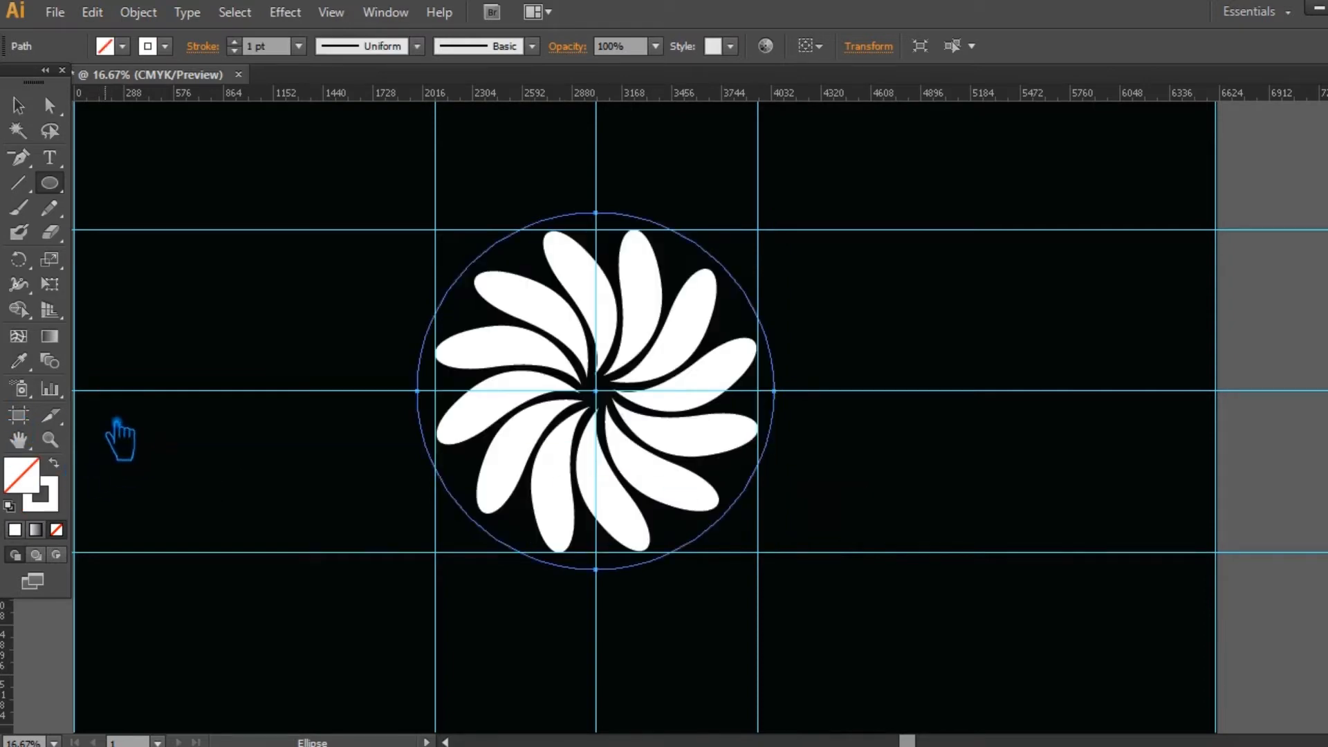
click(234, 41)
key(v)
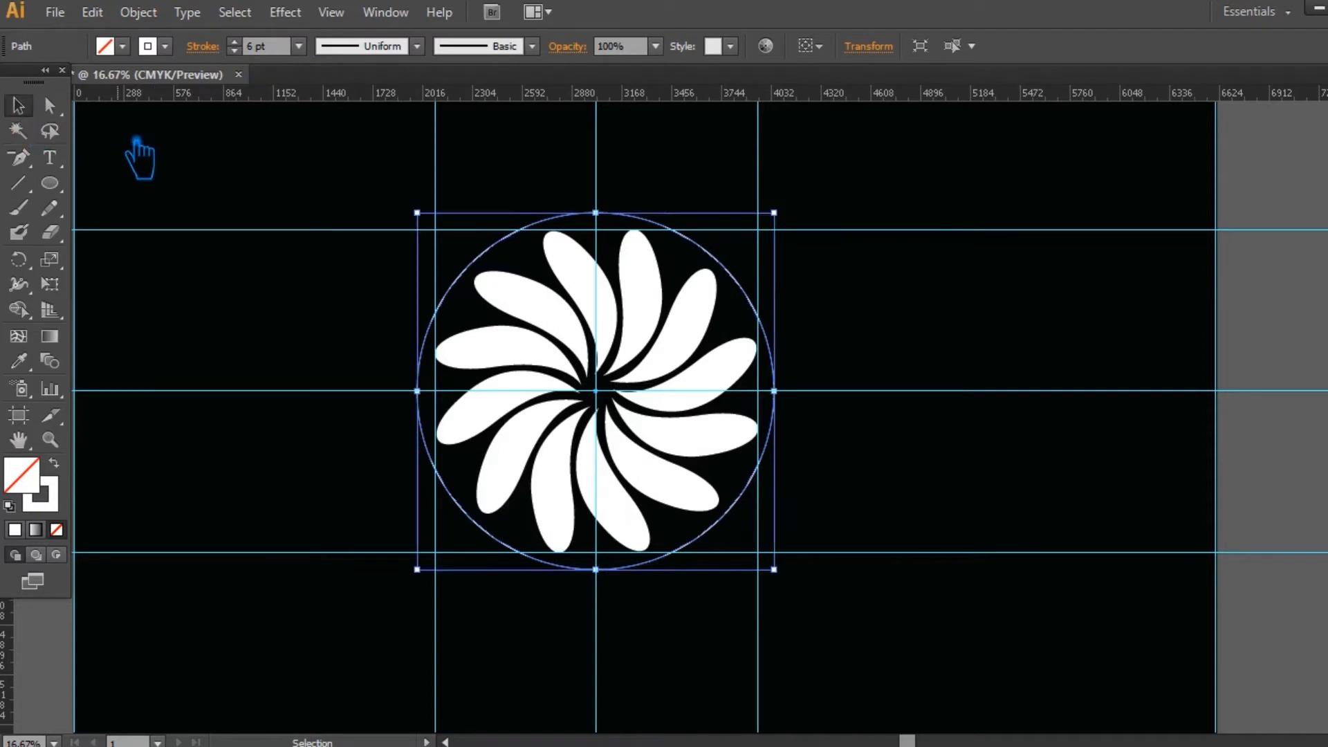
click(141, 138)
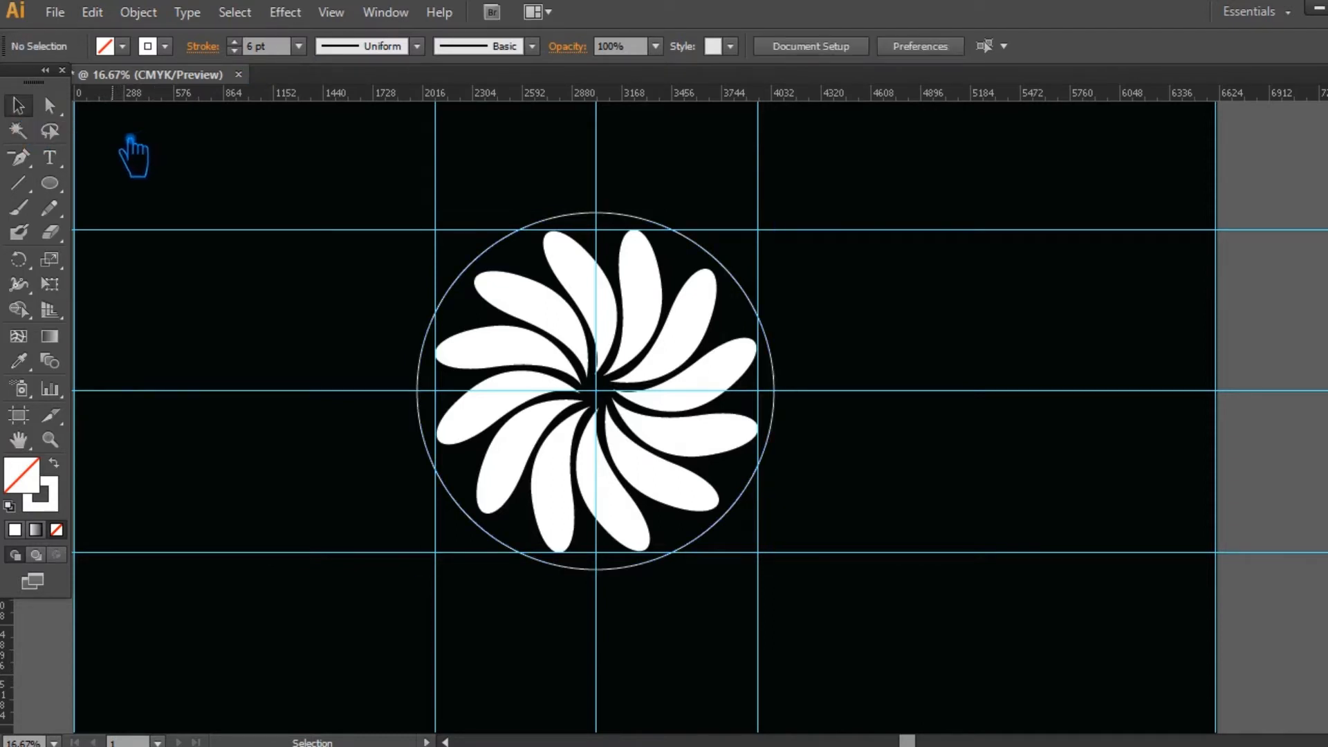
- Delete the circle outline around the flower and save the document
click(749, 291)
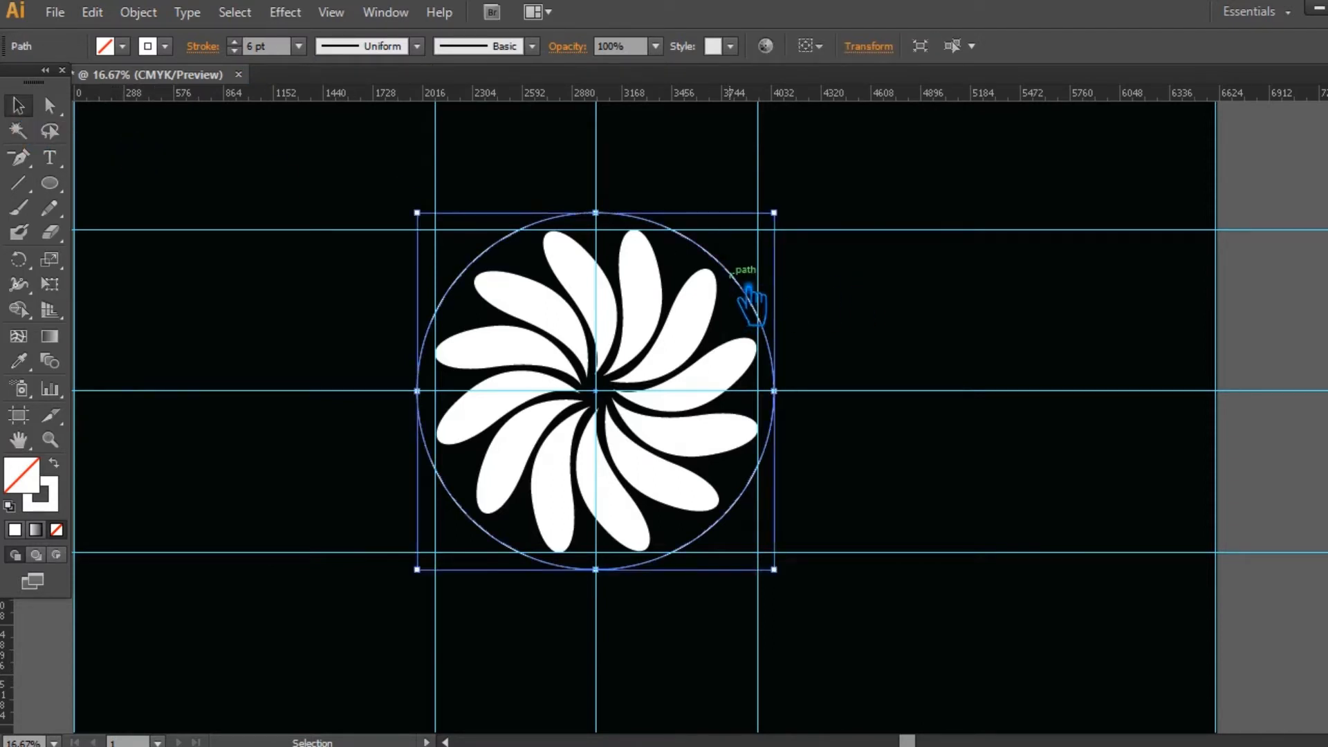
key(Delete)
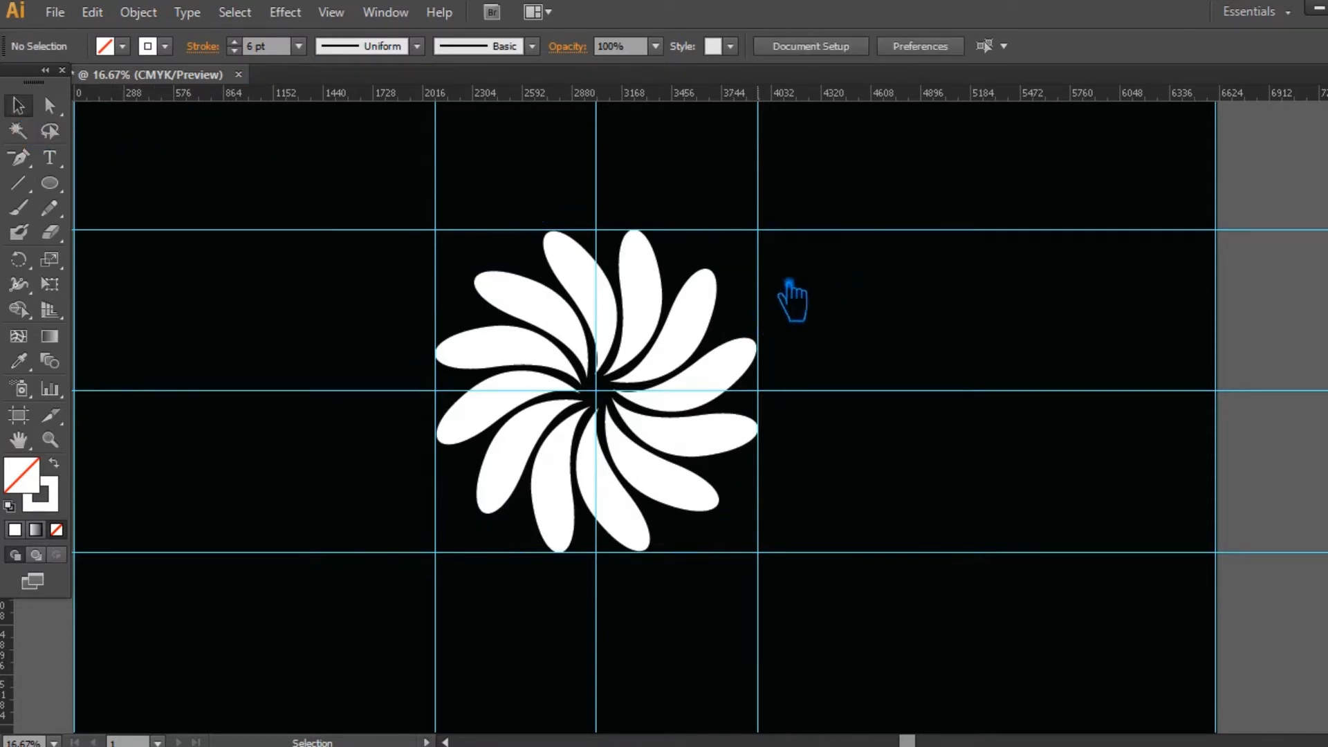
key(ctrl+s)
- Duplicate the flower group in place, shrink the copy to a small flower at the centre, and check it without guides
click(66, 196)
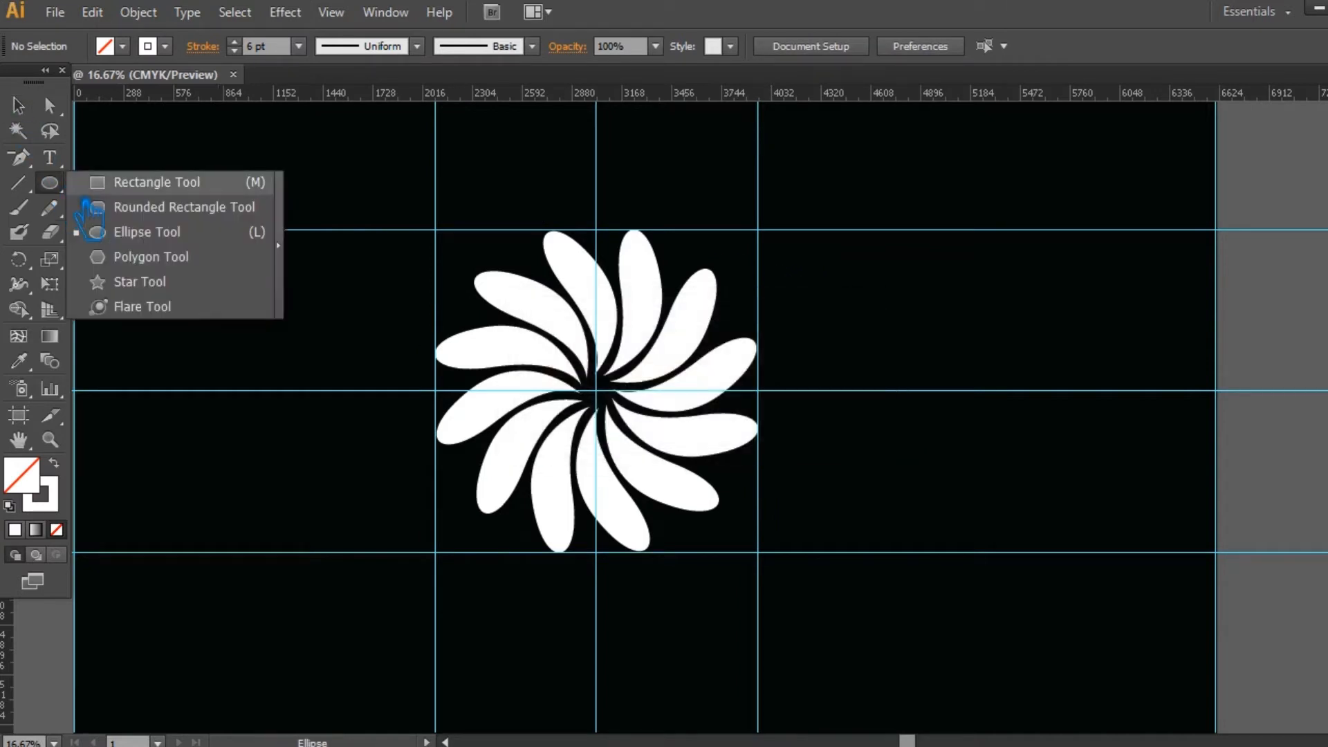
click(47, 105)
click(691, 370)
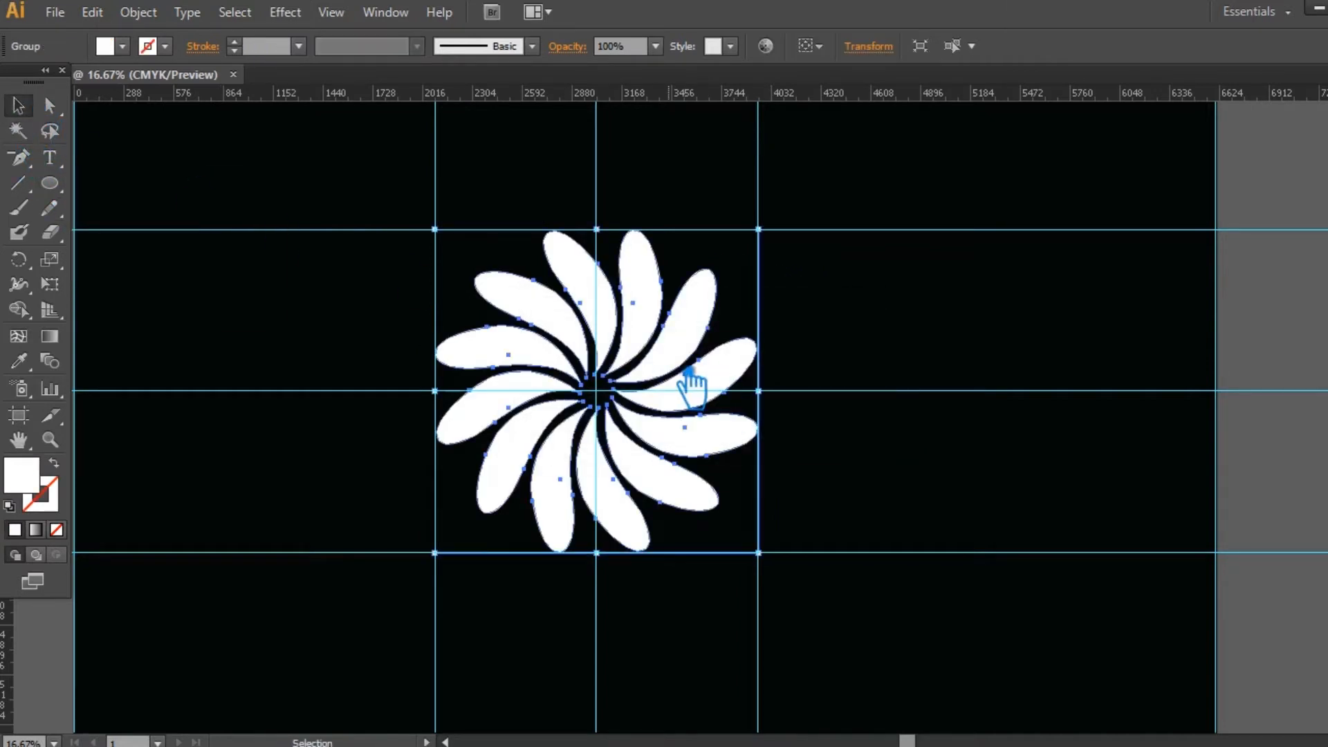
key(ctrl+a)
drag(775, 239, 616, 411)
key(ctrl+semicolon)
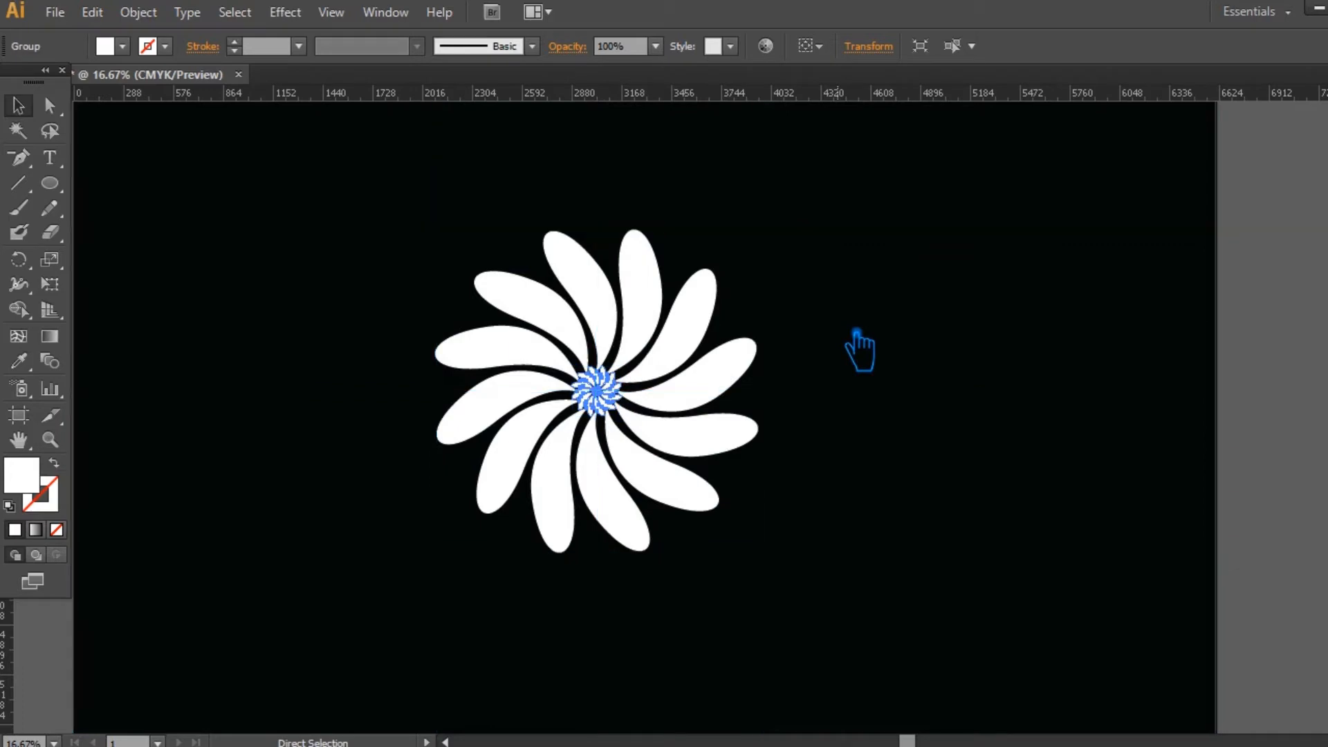
click(855, 350)
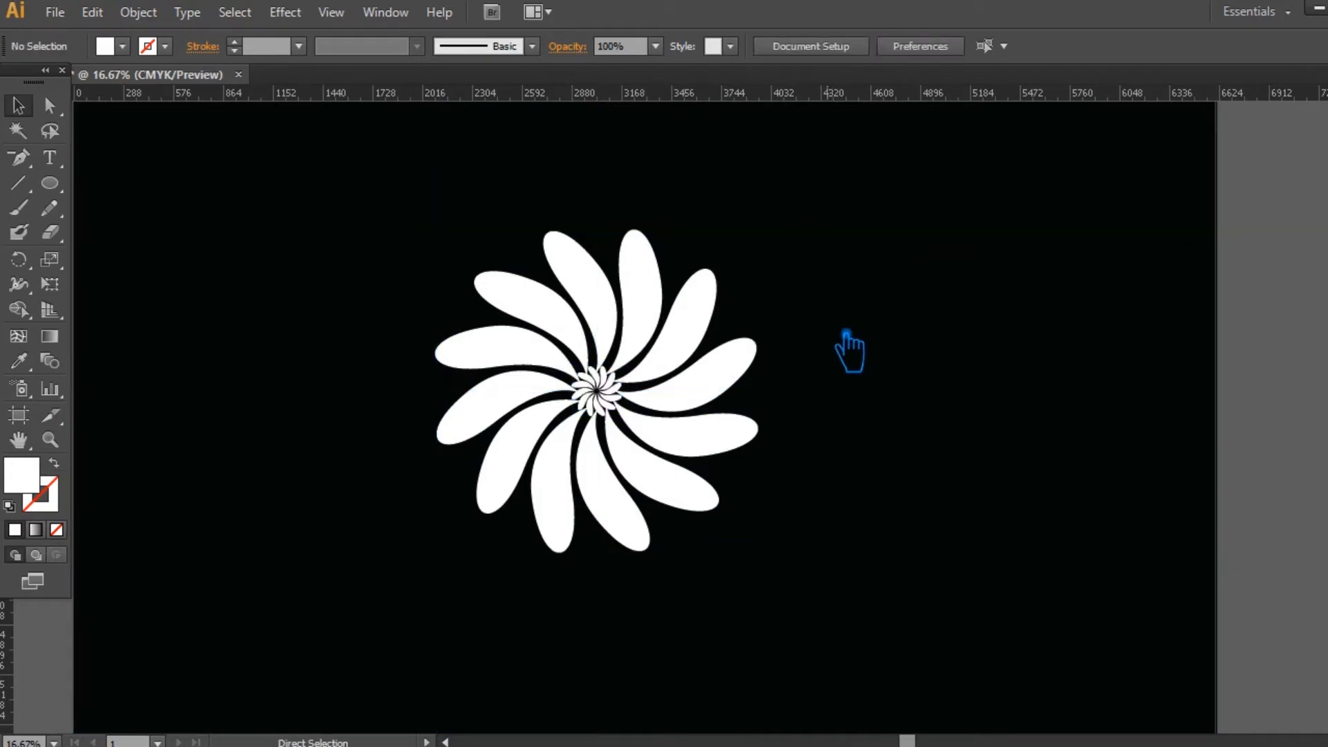
key(ctrl+semicolon)
- Copy the small centre flower into the upper-left corner of the guide square and scale it to about 223 px wide
drag(611, 386, 476, 251)
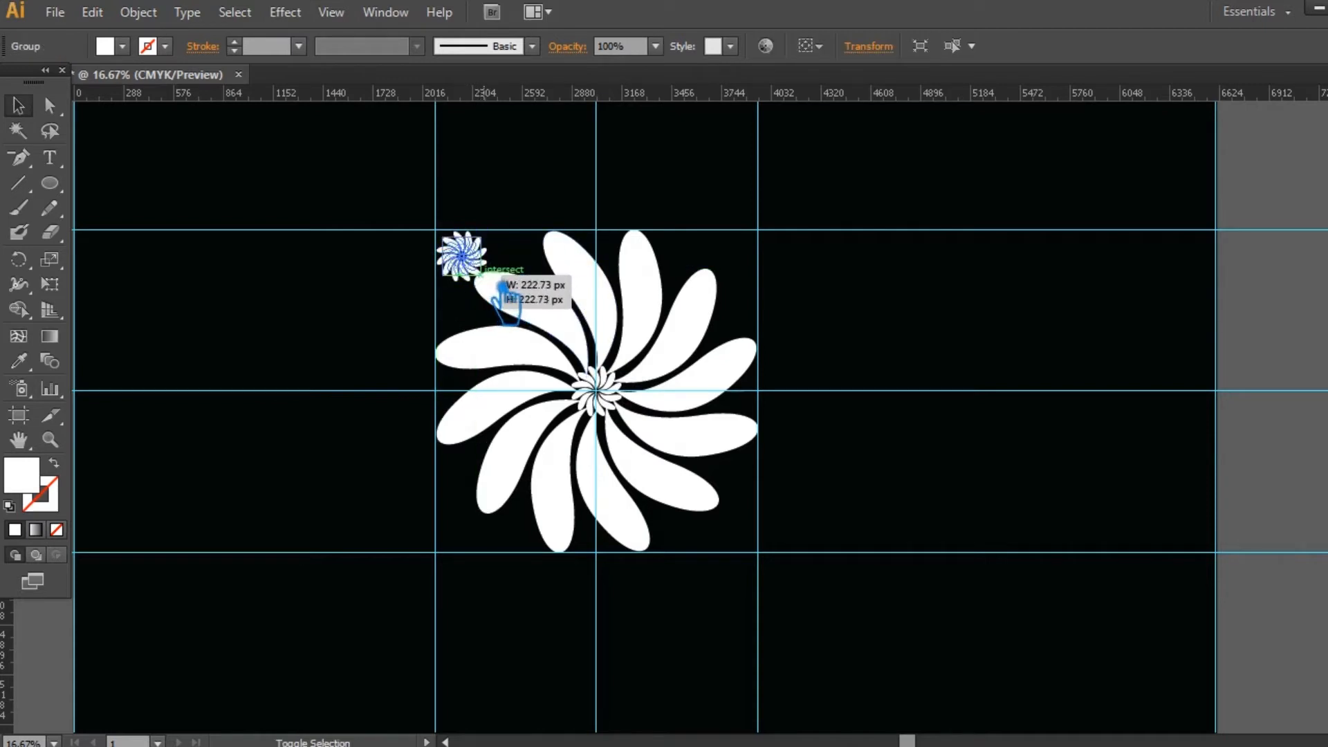
click(534, 258)
drag(462, 257, 458, 252)
click(801, 257)
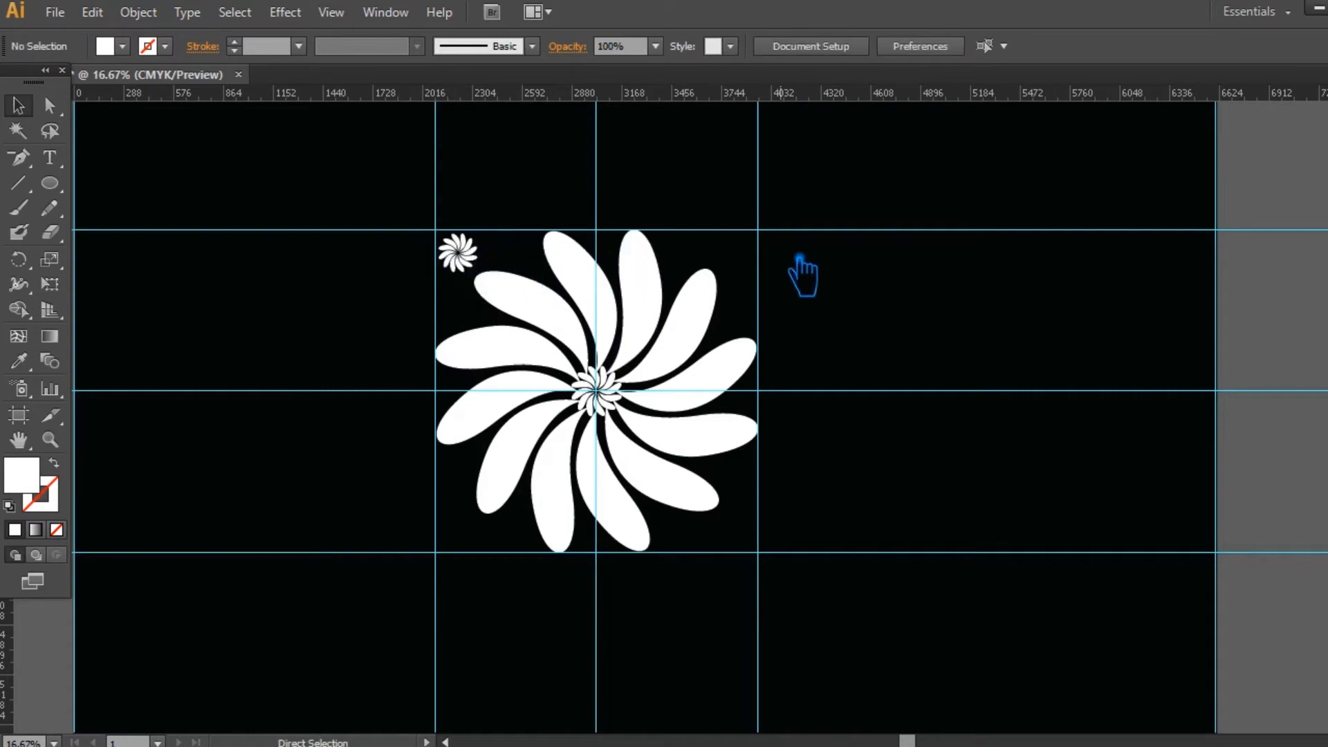
- Enlarge the small centre flower slightly, keeping it centred on the crossing guides
key(ctrl+equal)
drag(856, 237, 1003, 350)
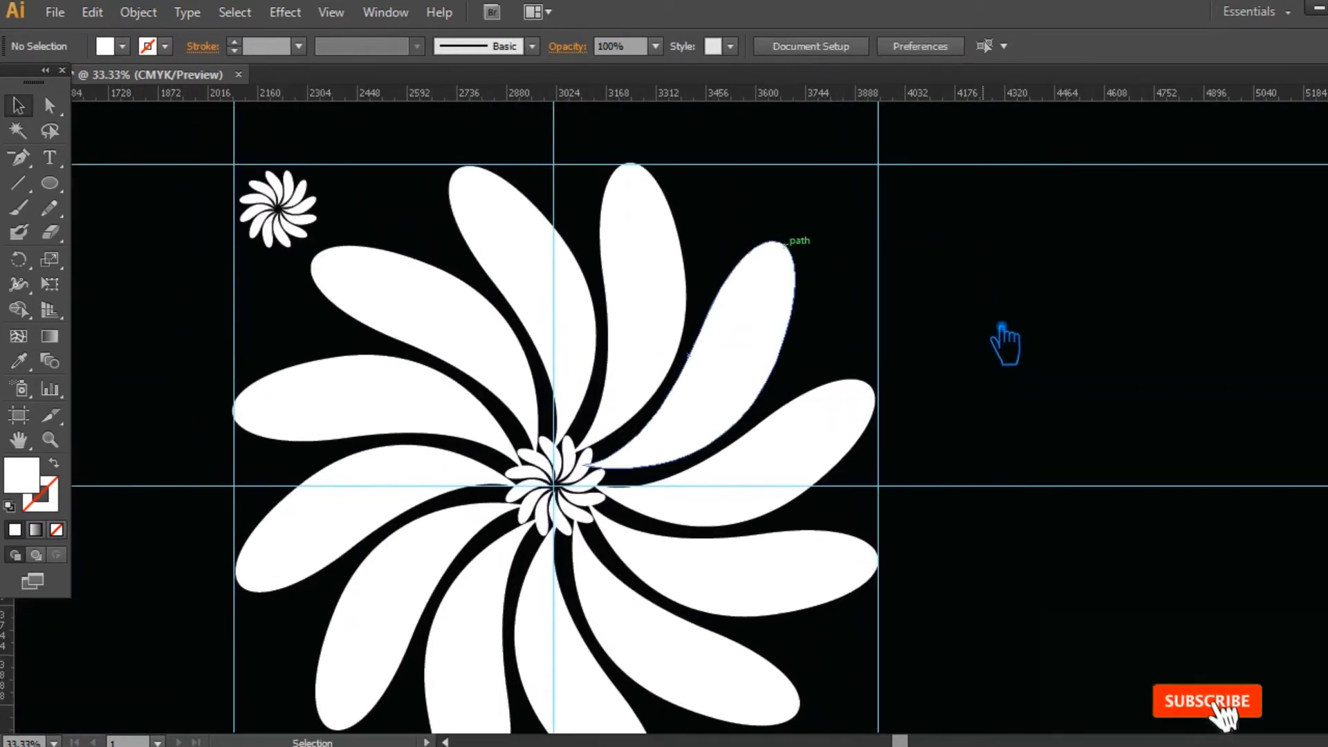
click(622, 451)
drag(623, 448, 635, 439)
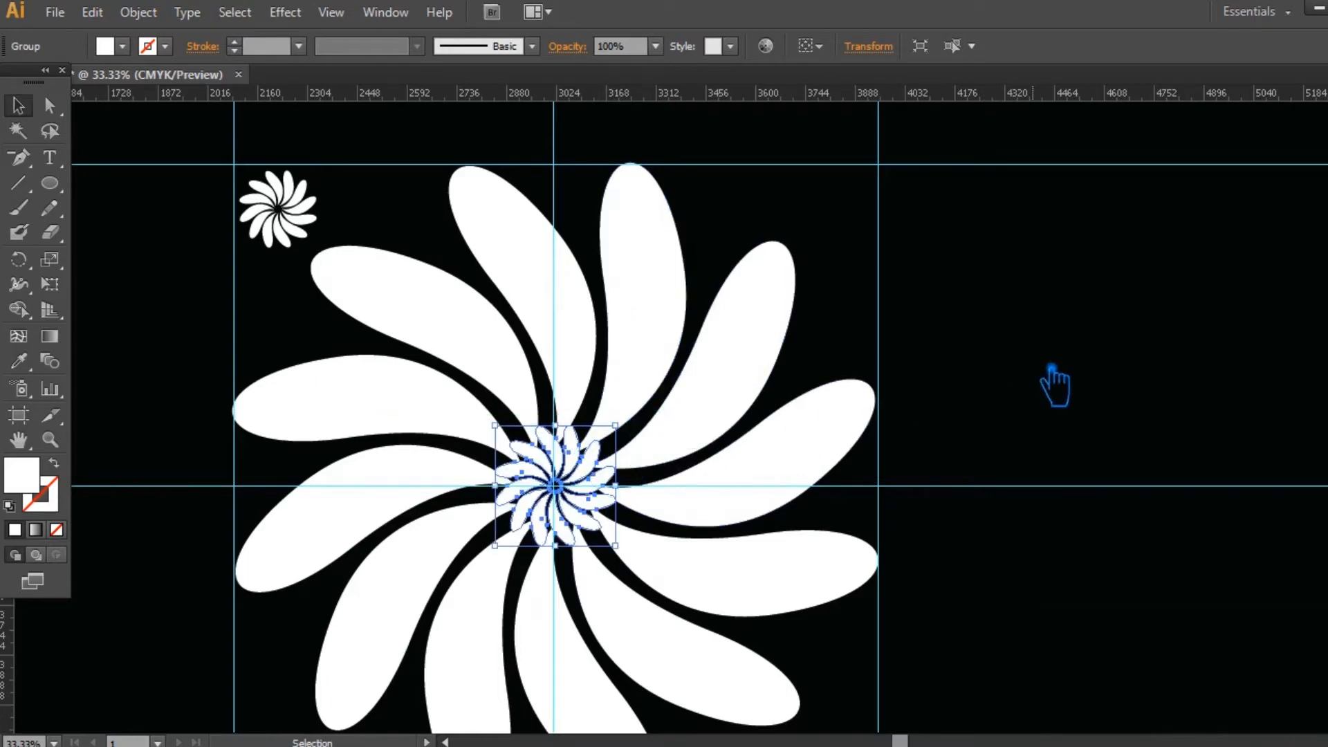
click(1056, 386)
- Shrink the corner flower slightly and place a smaller copy of it to its right, beside the upper petals
click(278, 202)
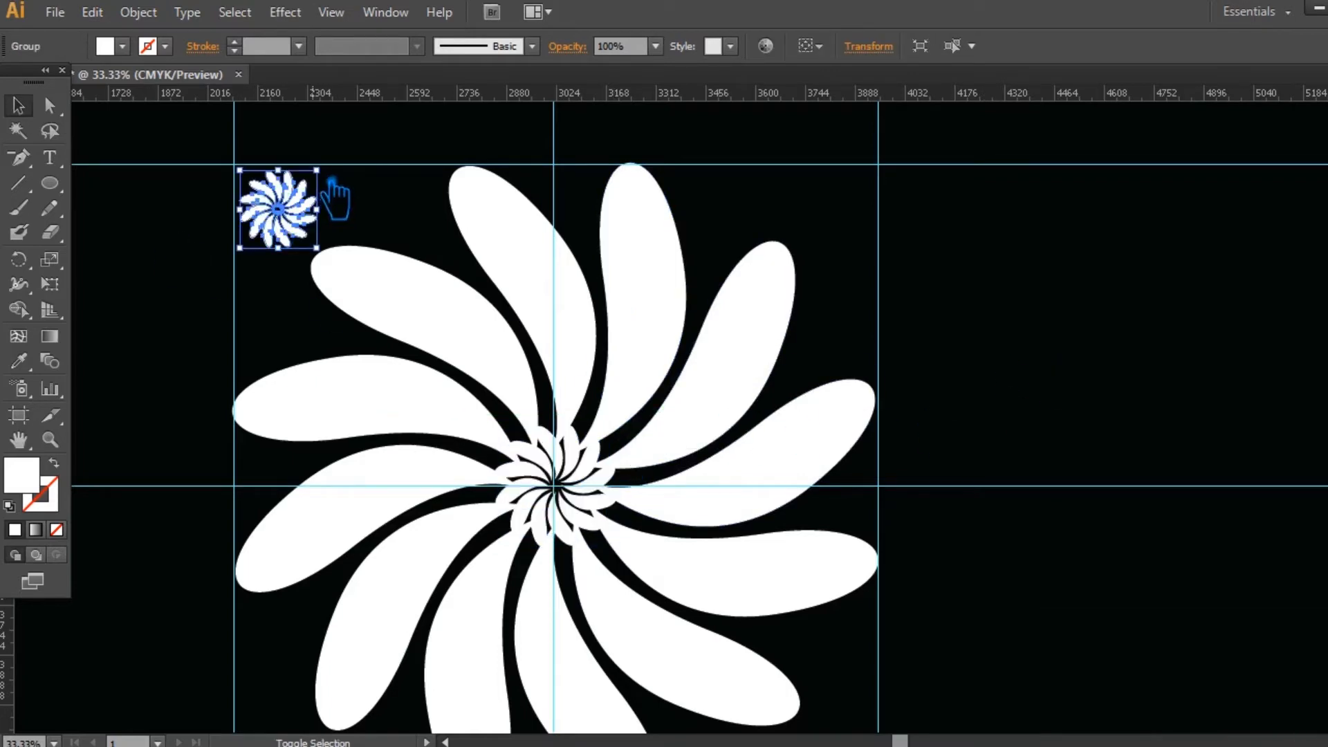
drag(315, 170, 399, 220)
click(354, 190)
drag(396, 206, 396, 206)
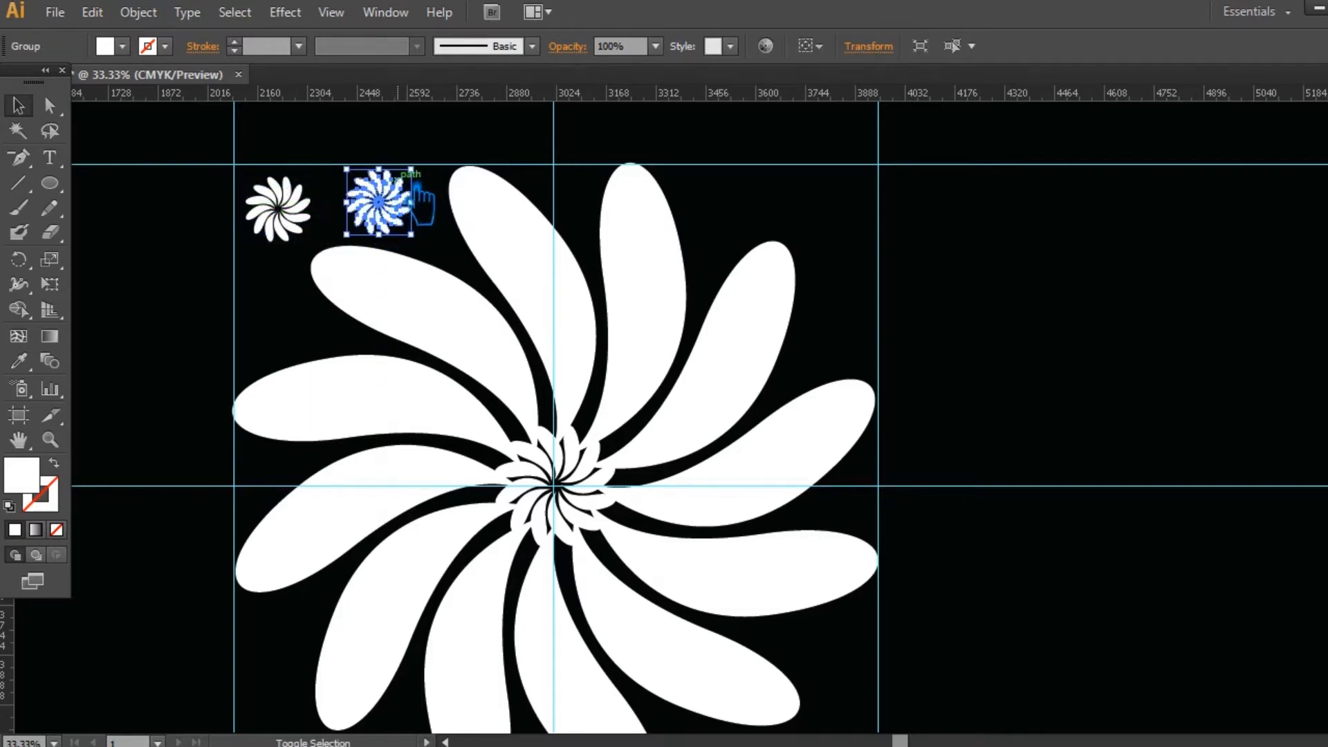
click(301, 153)
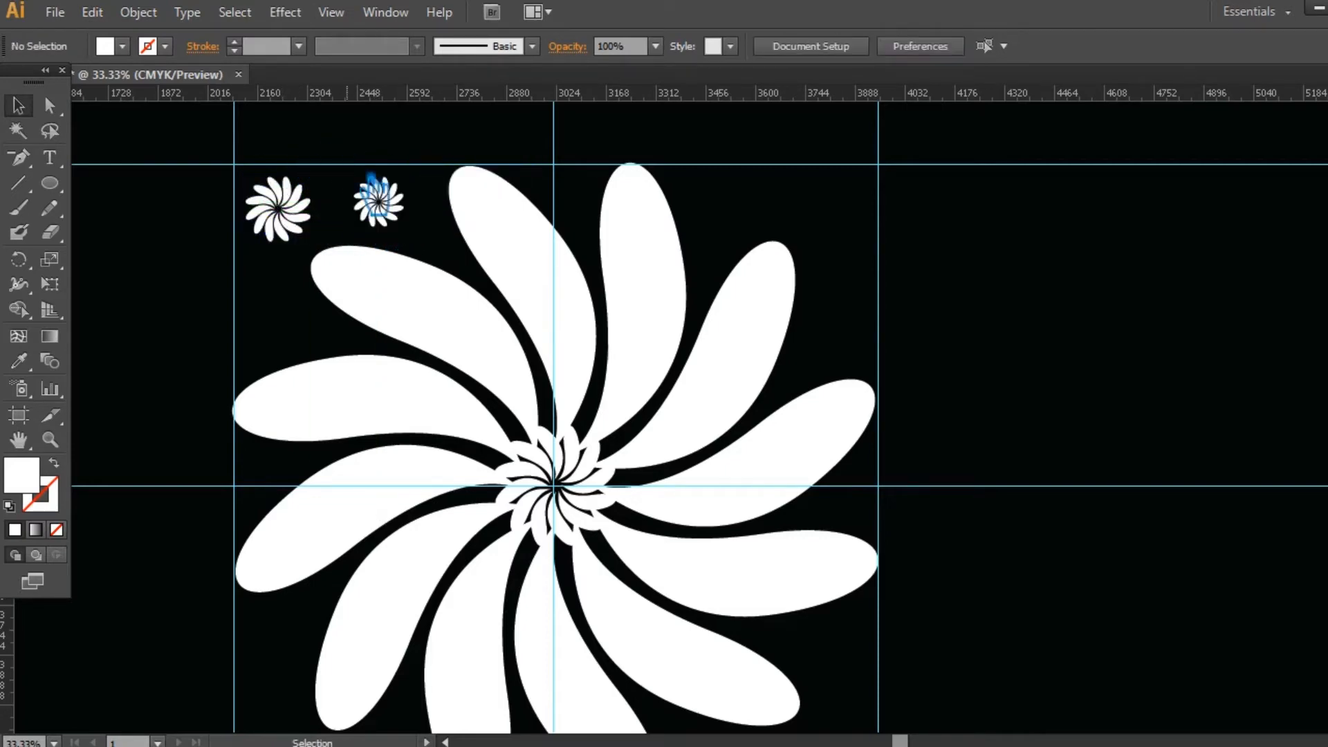
- Place a copy of the smaller flower below the corner flower, near the side guide, and save the document
drag(405, 211, 283, 324)
click(277, 286)
click(178, 303)
click(186, 322)
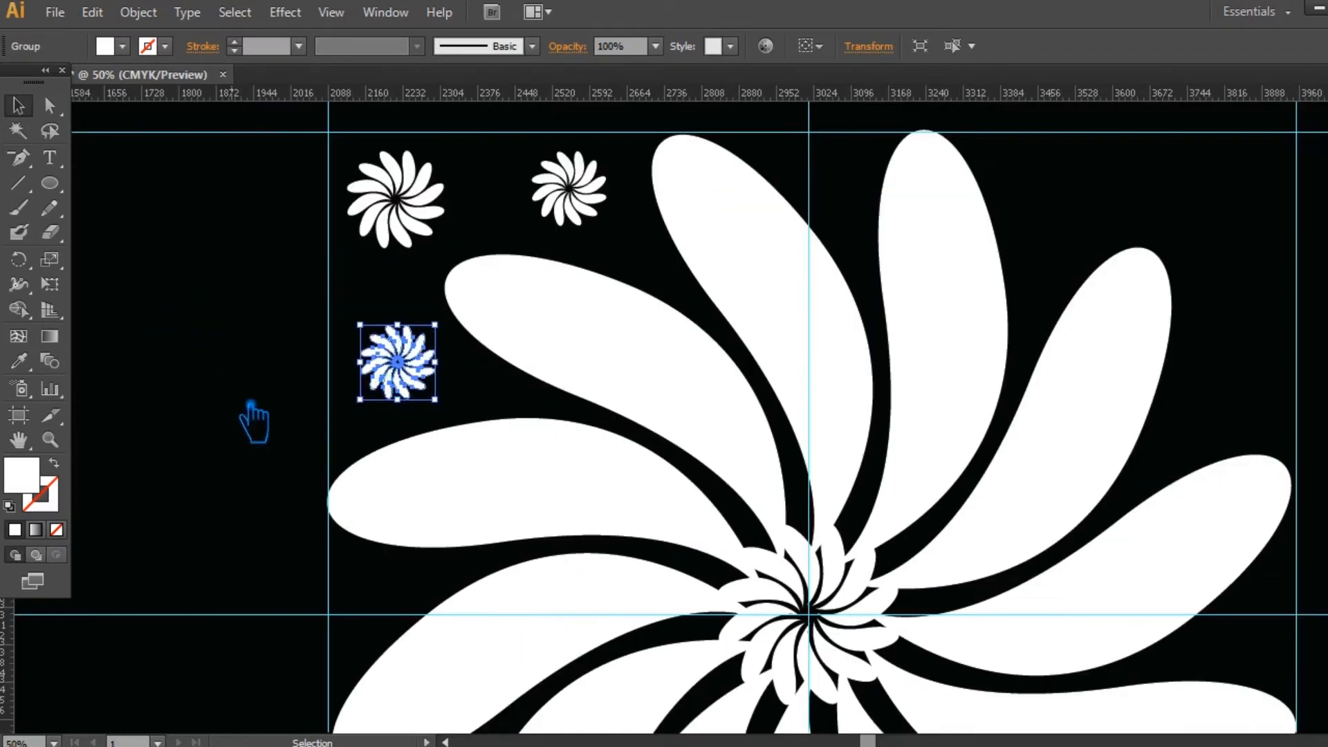
click(251, 422)
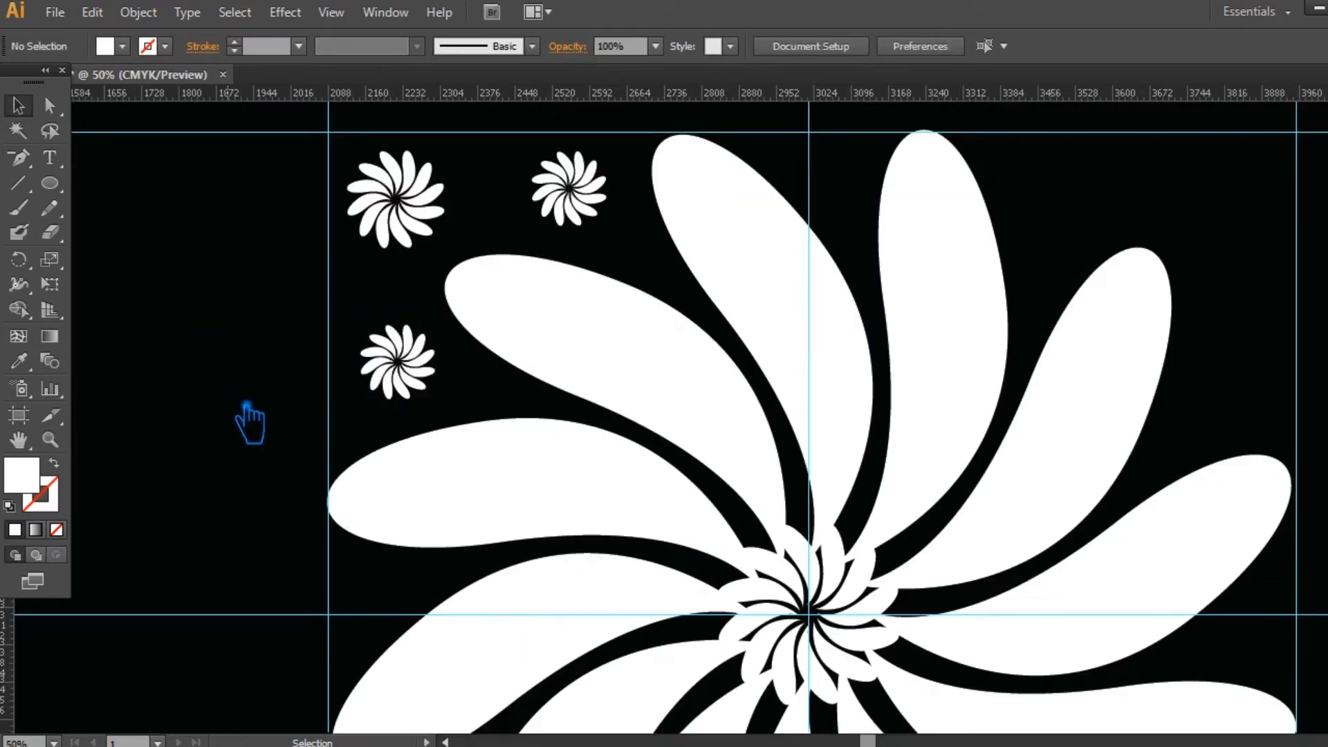
key(ctrl+s)
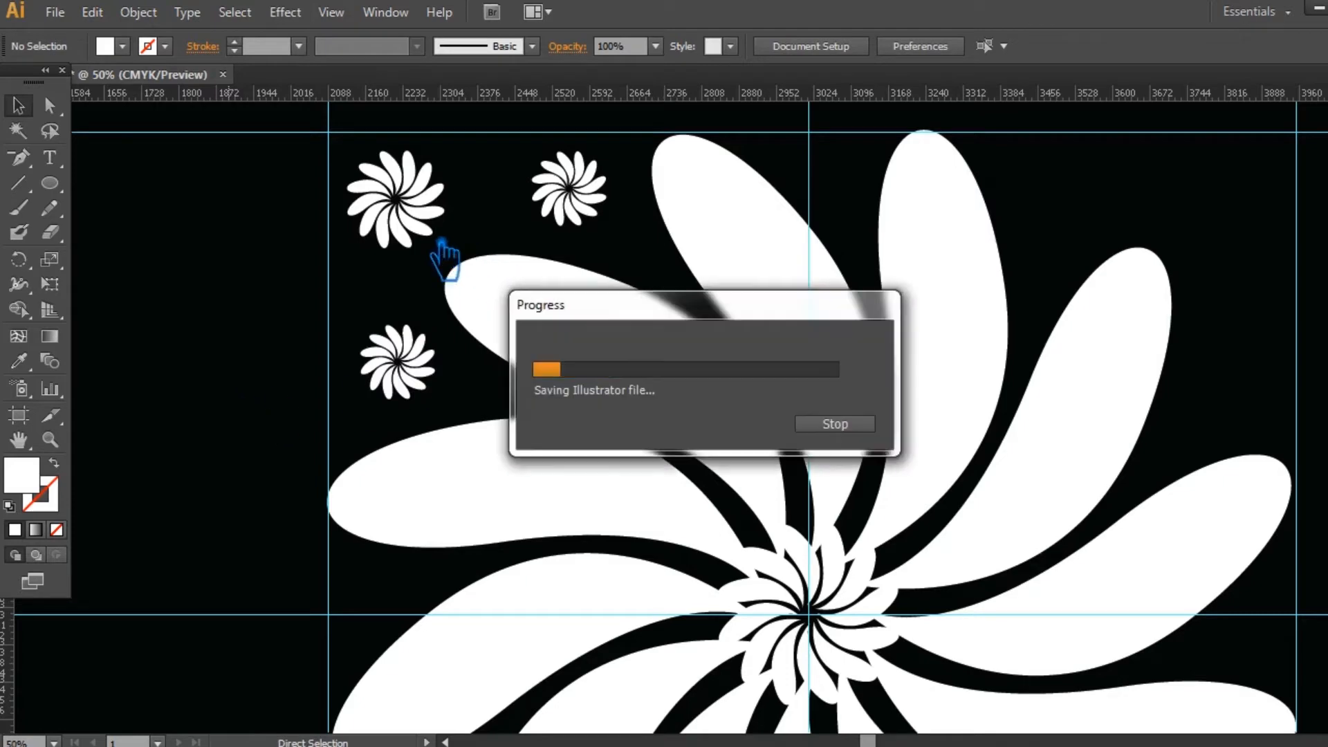
- Select the three small corner flowers and fill them with a light tan colour
click(429, 241)
shift+click(570, 204)
shift+click(430, 384)
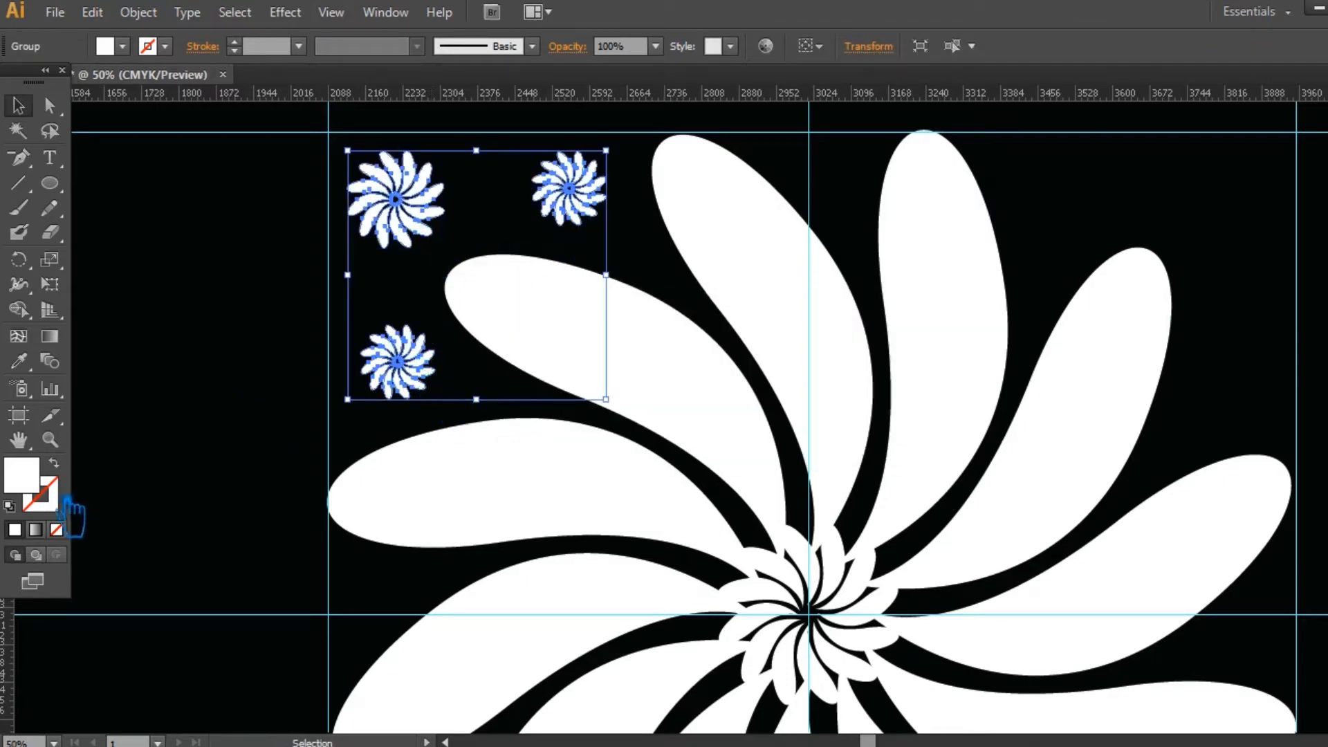
double_click(31, 481)
drag(981, 315, 977, 305)
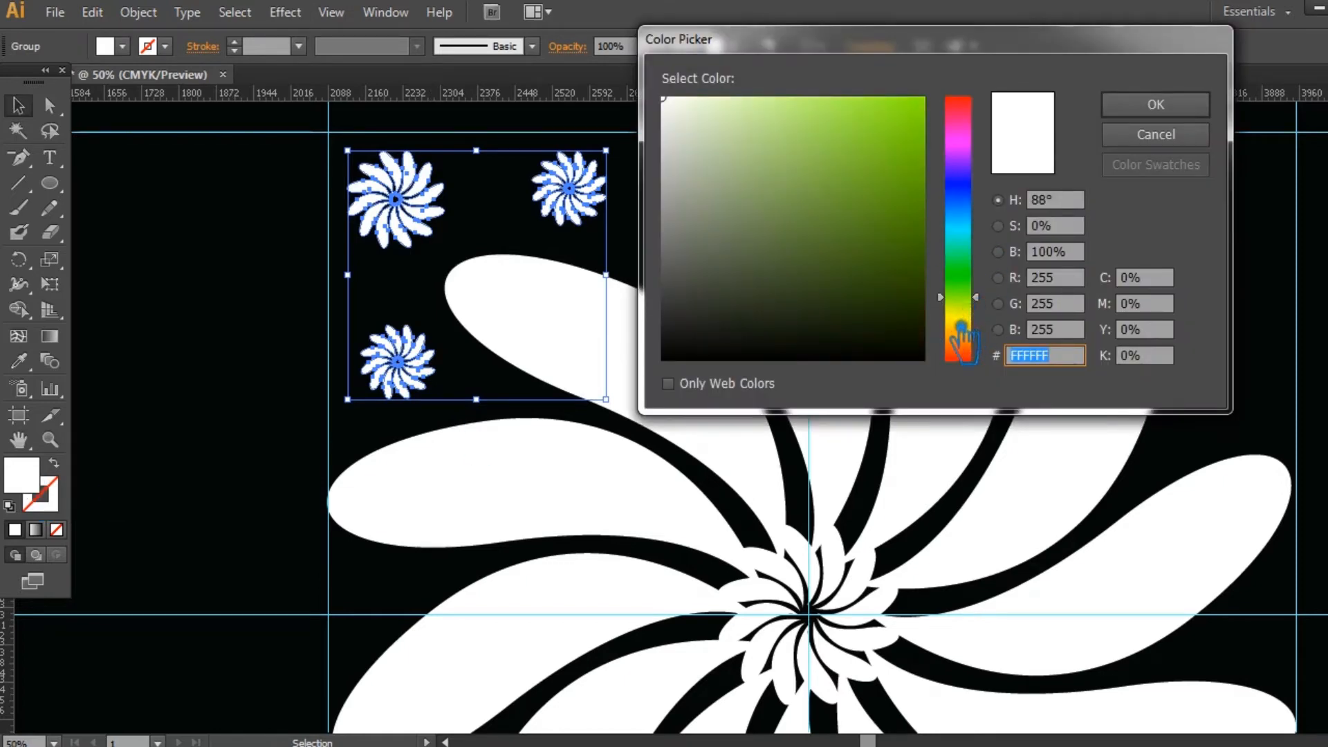
click(986, 337)
click(807, 222)
click(769, 150)
click(1196, 112)
click(241, 304)
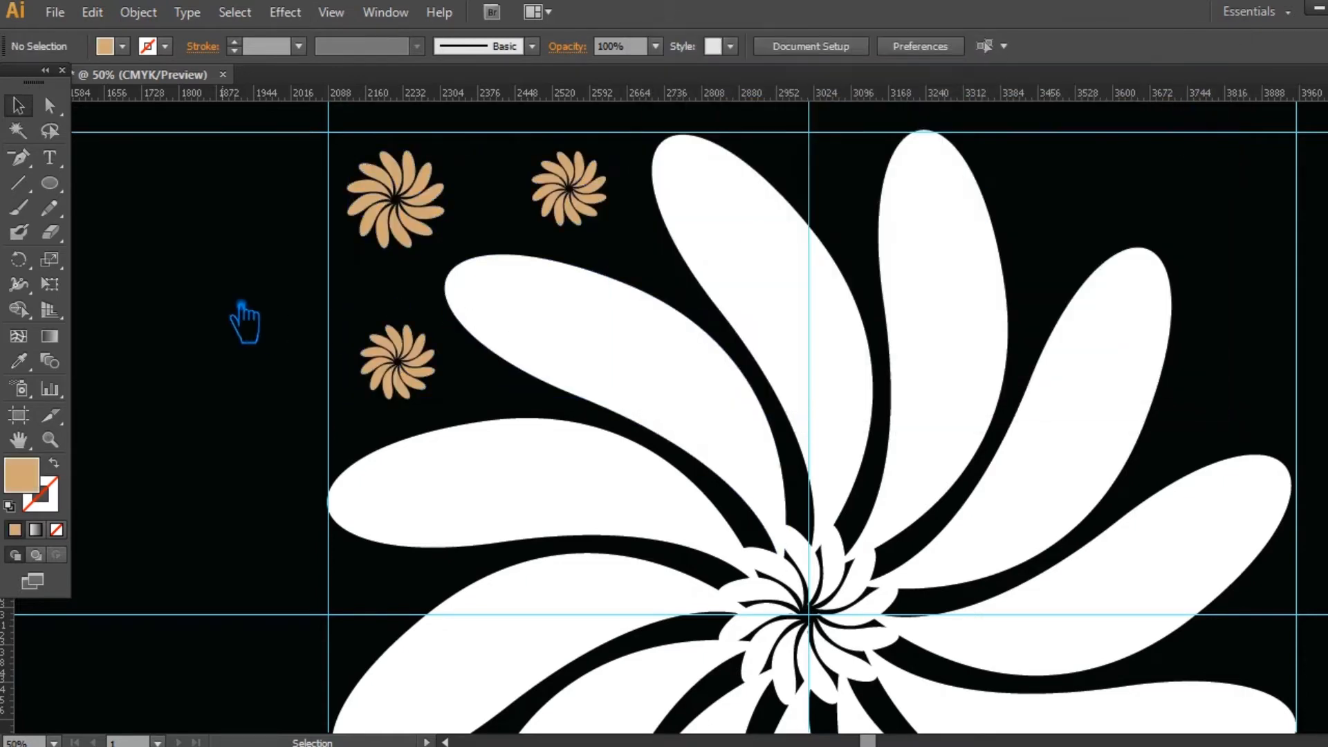
- Fill the small centre flower with the tan sampled from a corner flower
click(766, 582)
click(19, 361)
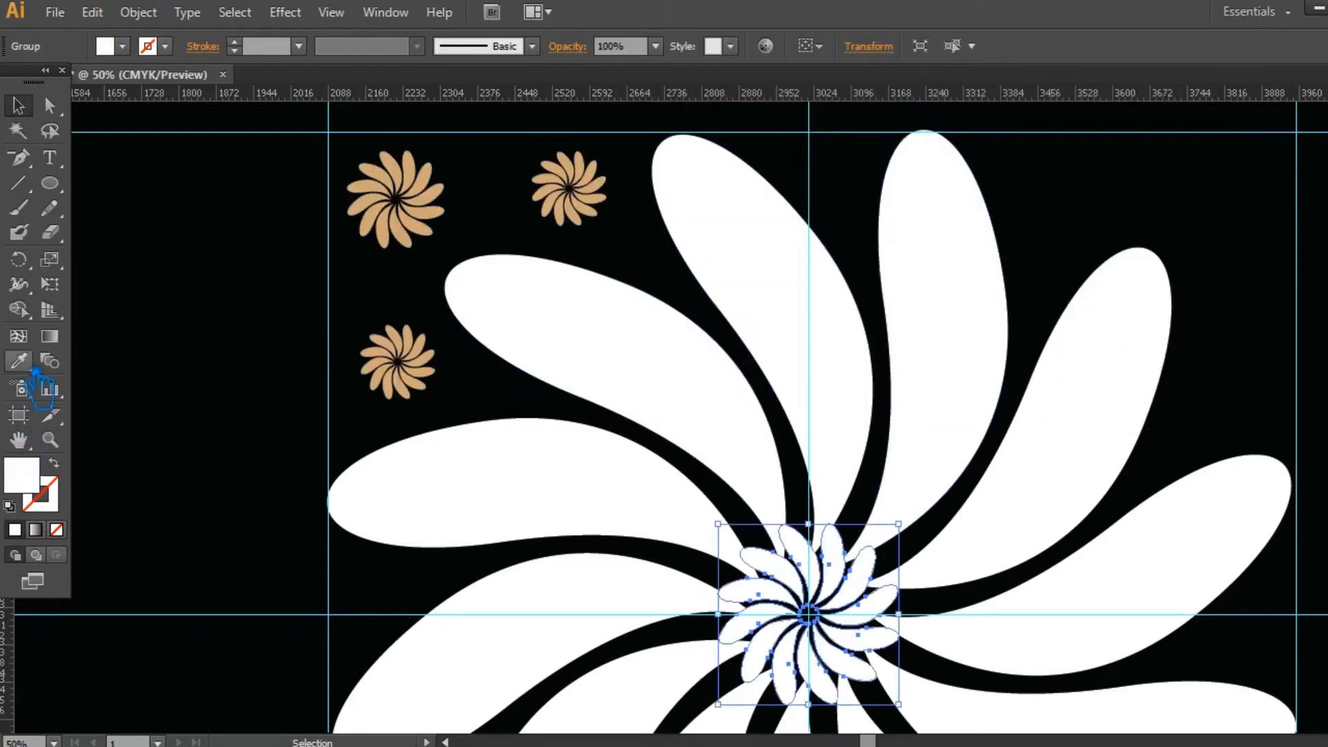
click(440, 221)
click(18, 107)
click(217, 253)
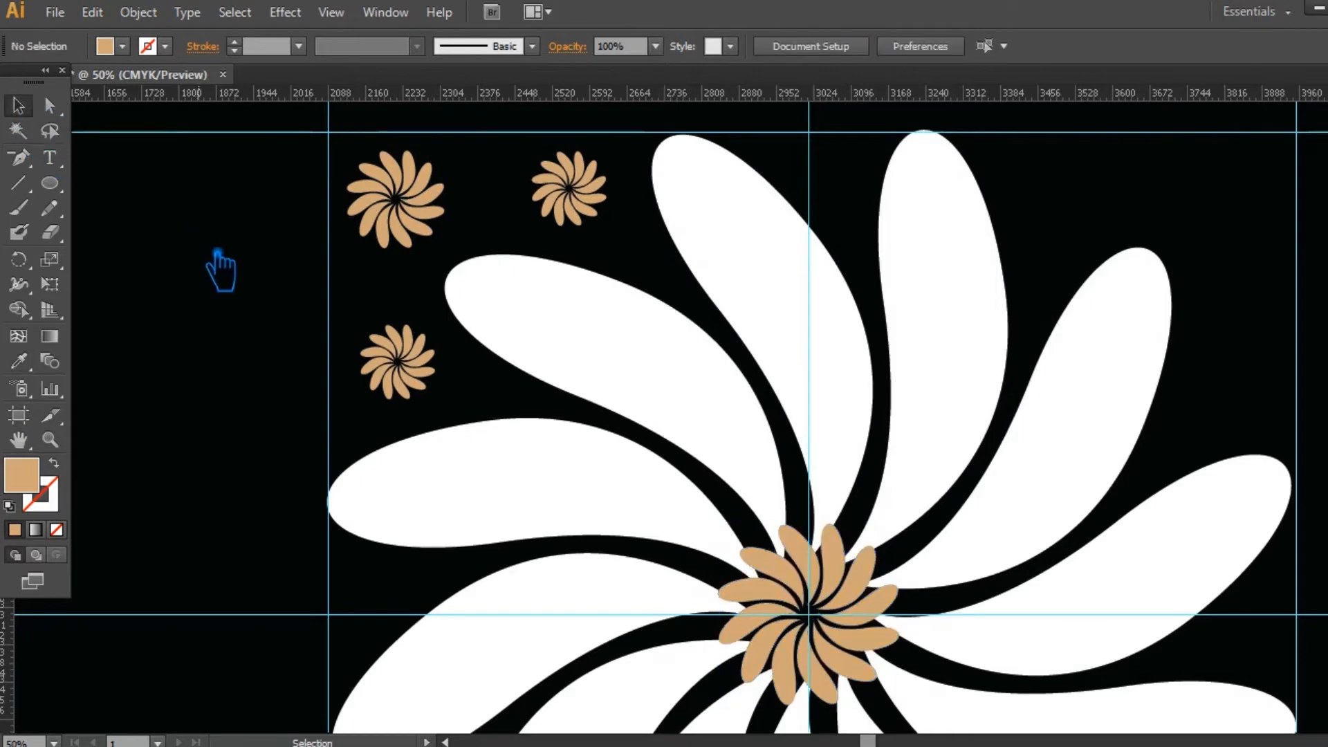
- Select the three corner flowers and rotate a copy of them 90° about the intersection of the centre guides
click(426, 373)
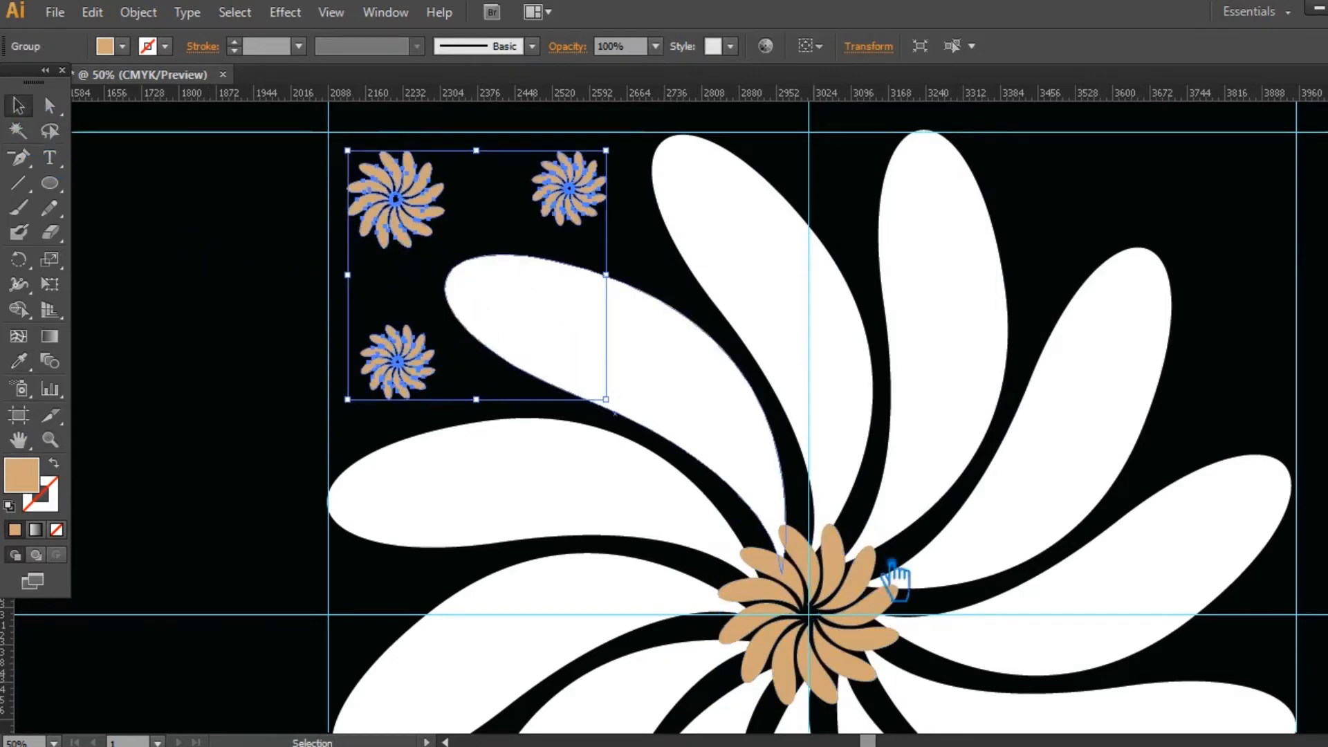
drag(947, 603, 822, 475)
key(r)
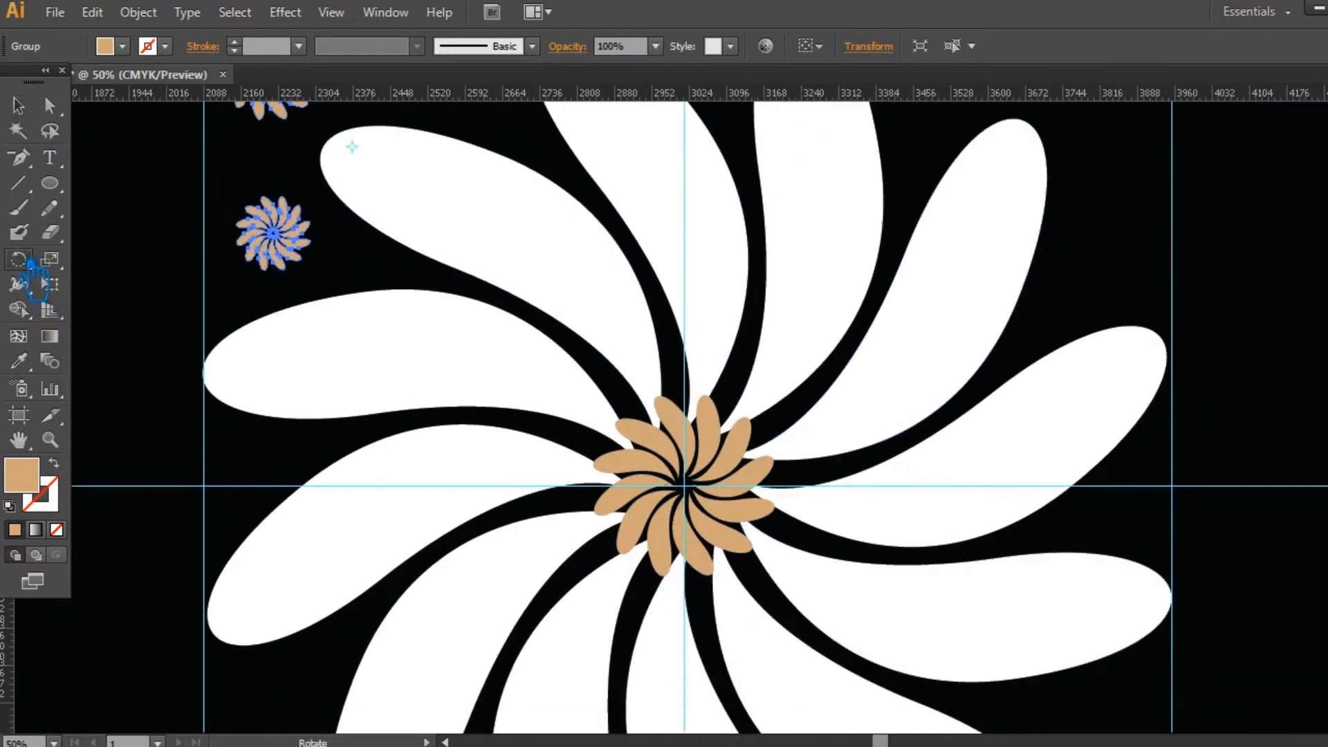
key(ctrl+plus)
key(ctrl+plus)
key(ctrl+plus)
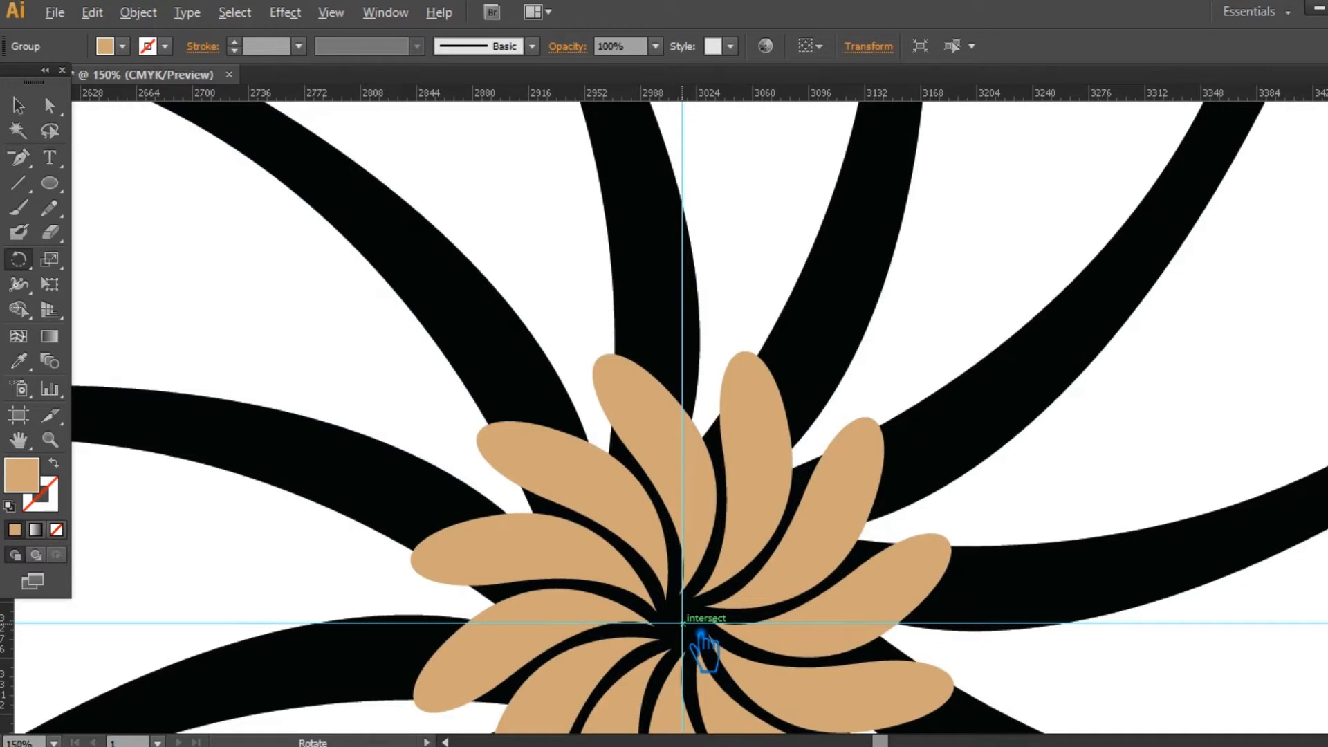
alt+click(701, 634)
text(90)
click(865, 424)
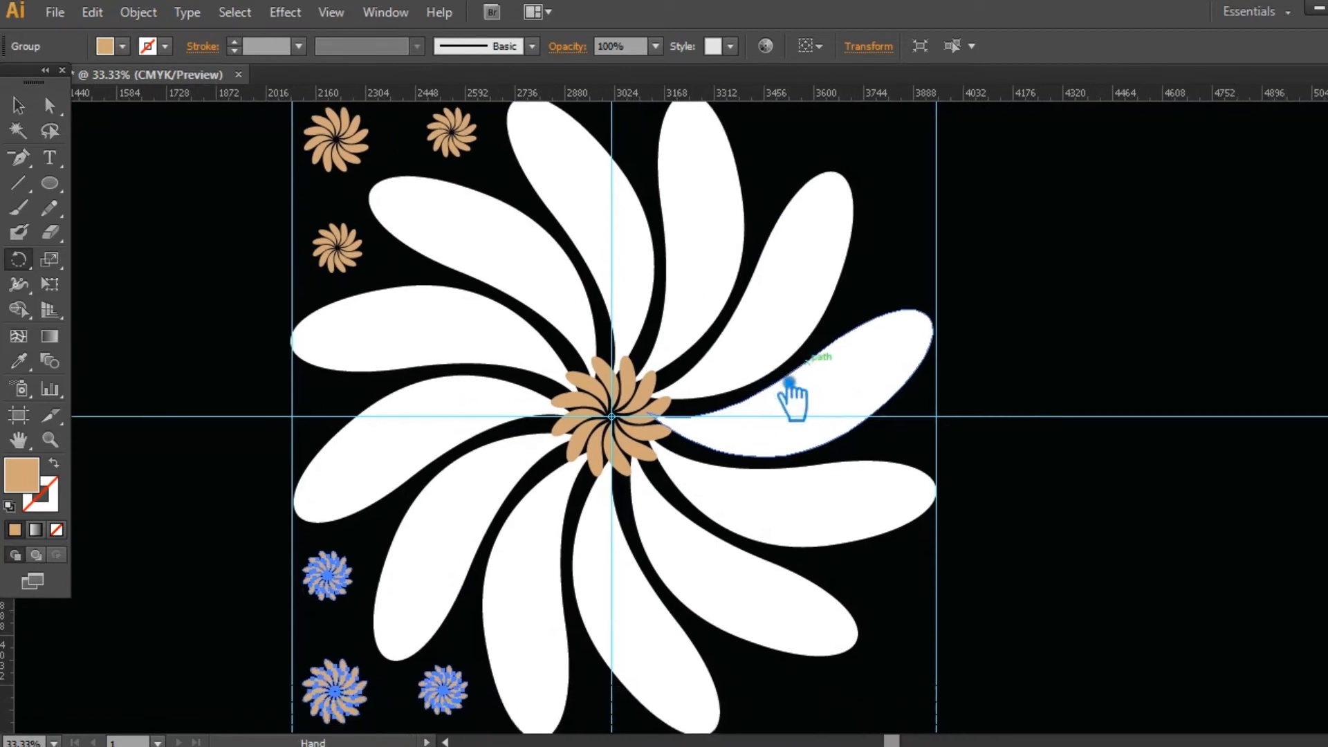
- Repeat the 90° rotated copy twice to fill the remaining two corners with small flowers
key(ctrl+d)
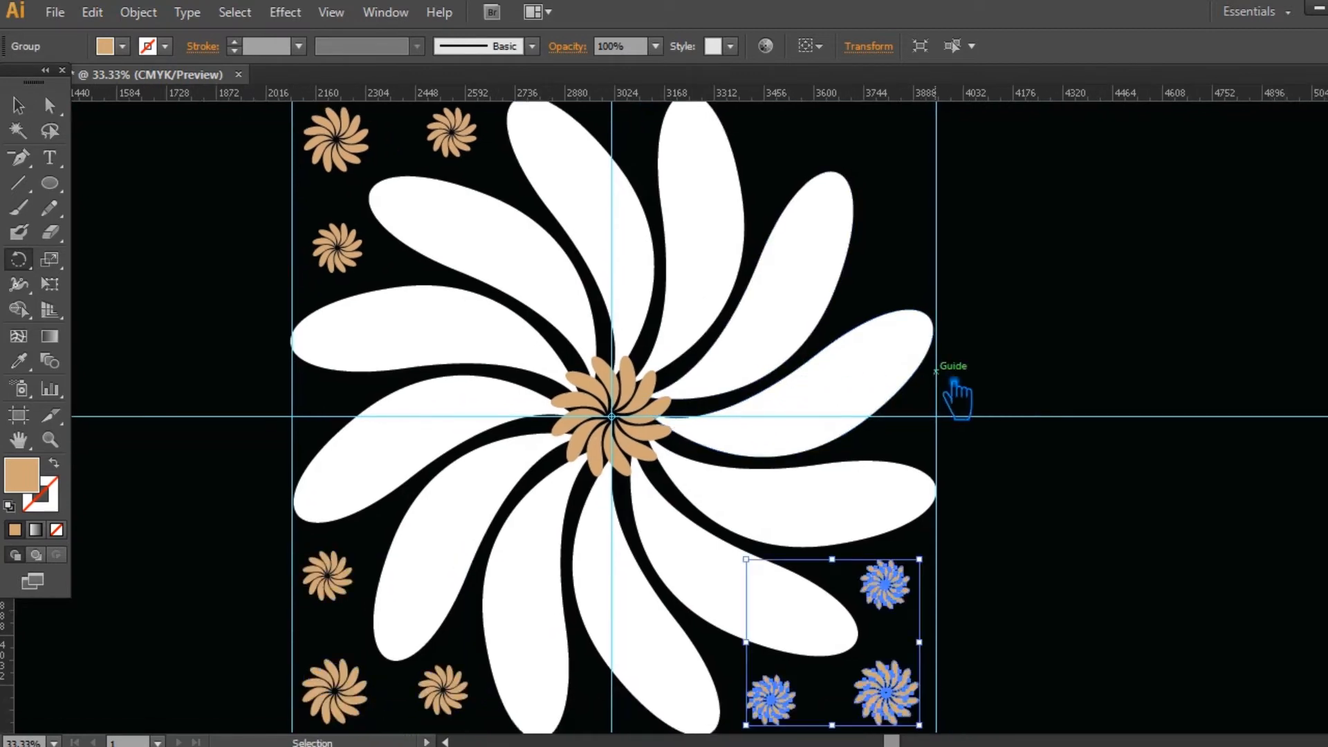
key(ctrl+d)
click(19, 105)
click(1086, 287)
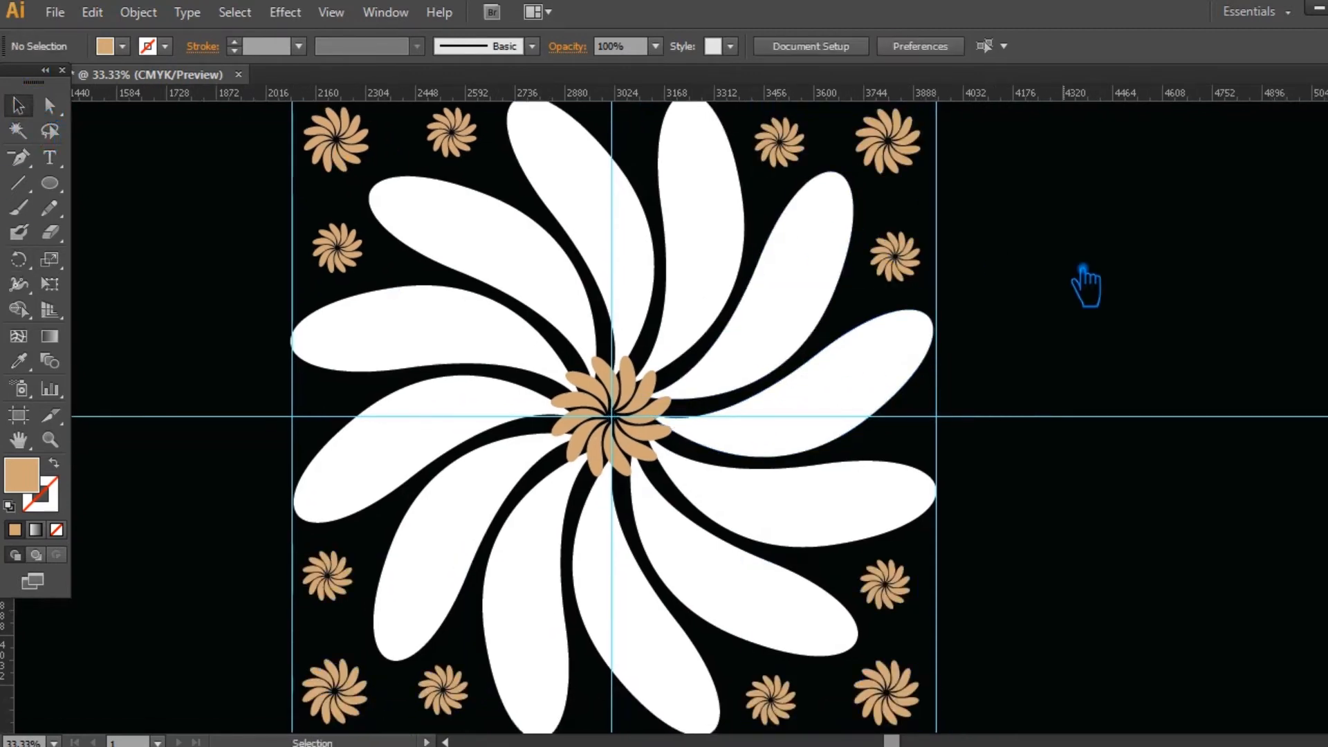
- With the guides hidden, scale the whole motif down to about half size and ungroup it into individual petals
key(ctrl+minus)
click(647, 356)
right_click(630, 340)
click(712, 462)
click(782, 388)
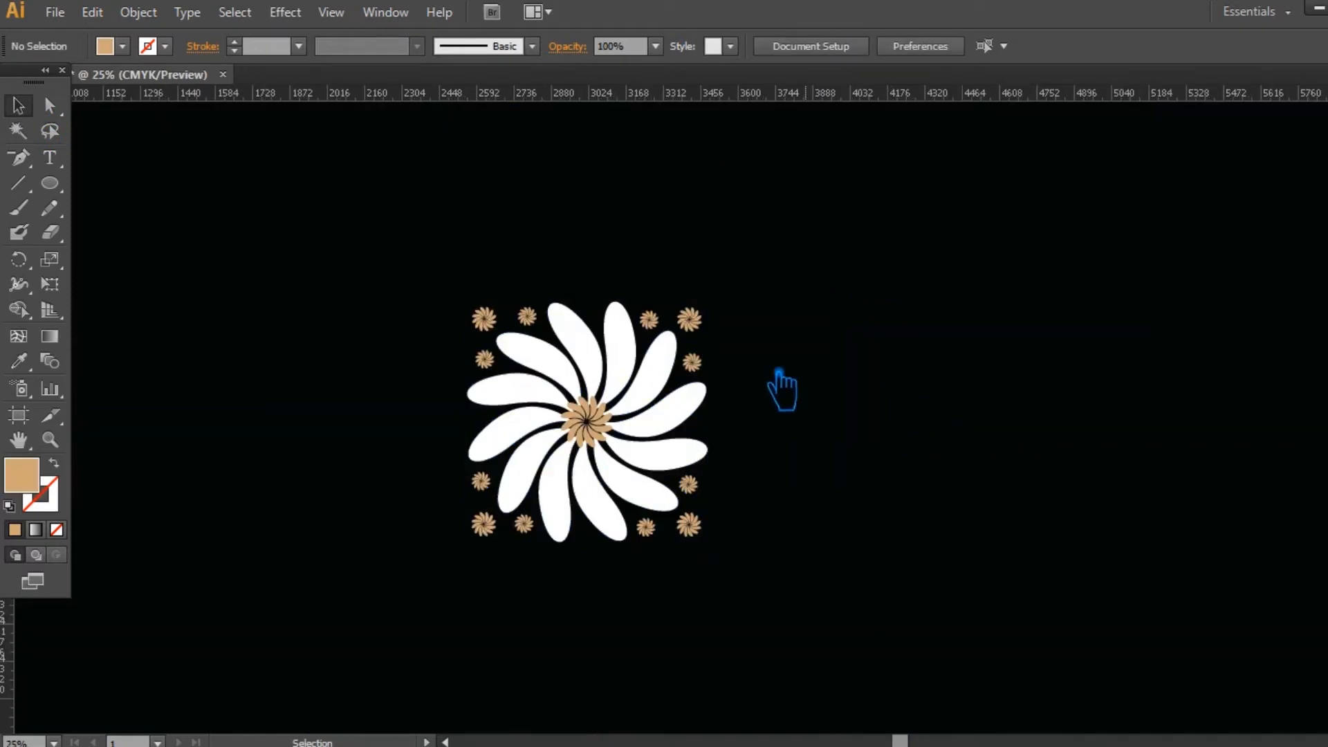
right_click(638, 350)
click(795, 460)
click(892, 408)
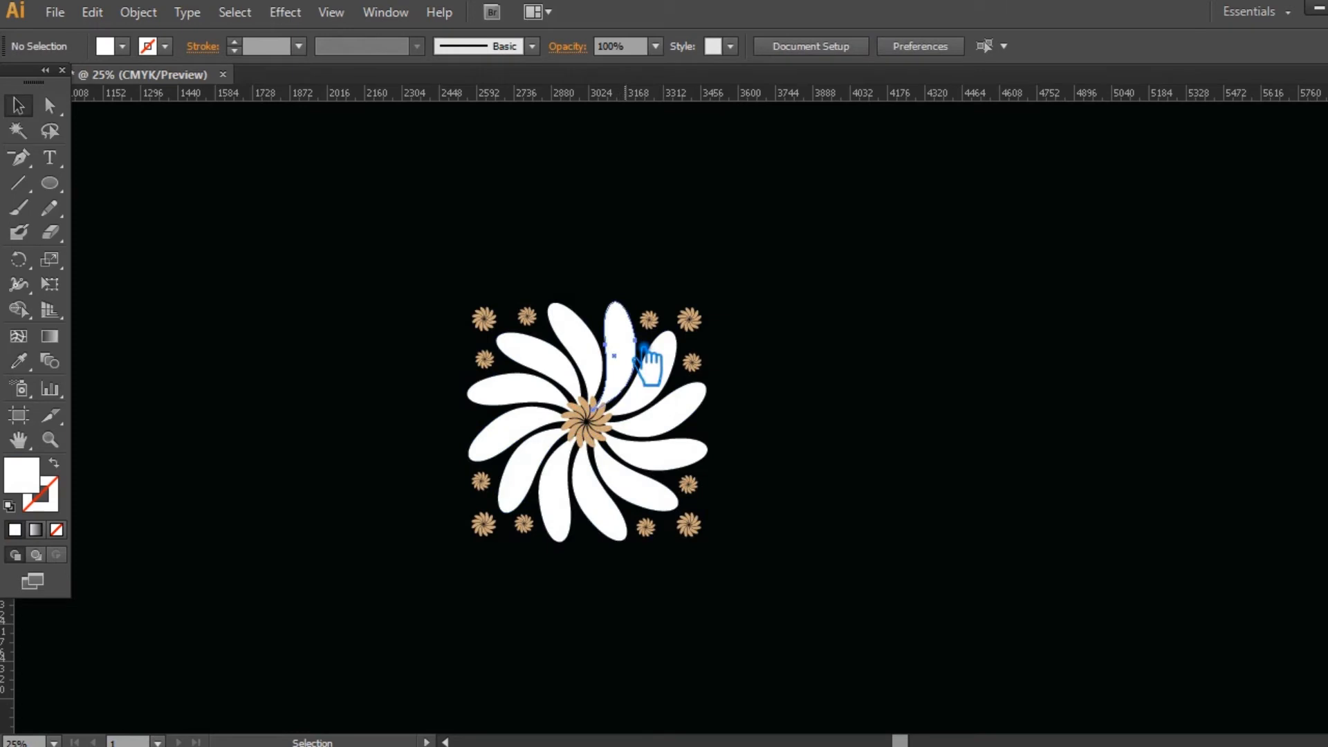
- Select the upper petal just right of the large flower's vertical centre and fill it with the sampled tan
click(623, 356)
click(18, 360)
click(483, 360)
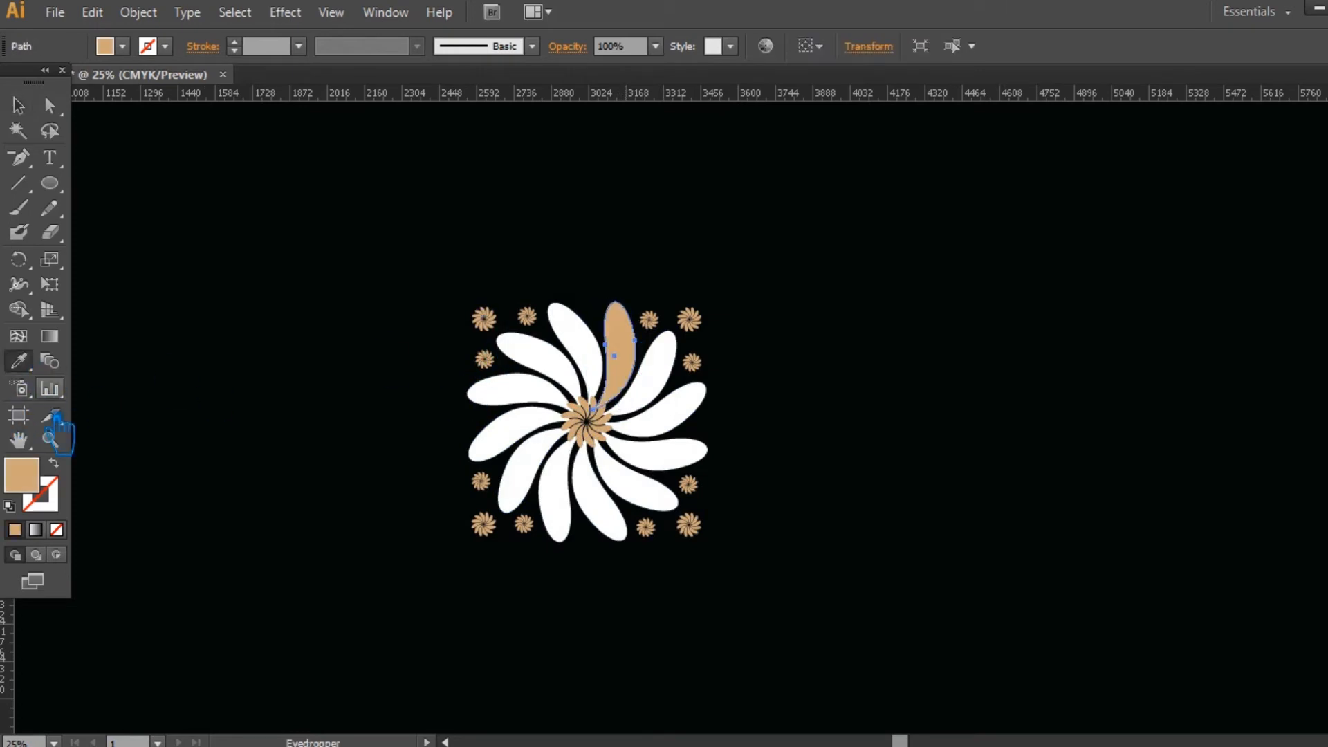
- Change the fill of the selected upper petal to the pale peach FFE6CA
double_click(24, 481)
drag(766, 150, 716, 97)
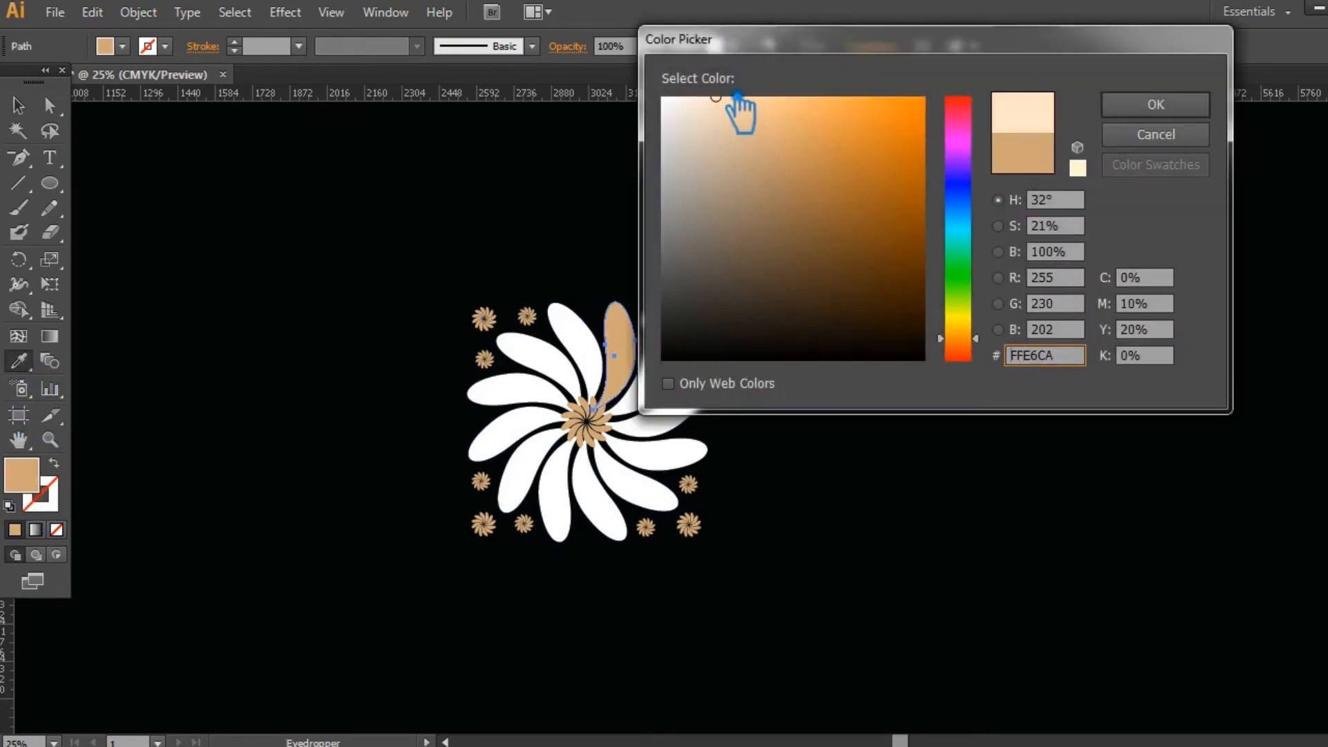
click(1156, 104)
- Give the second petal clockwise the first petal's sampled fill and darken it to EACCAD
key(v)
click(647, 381)
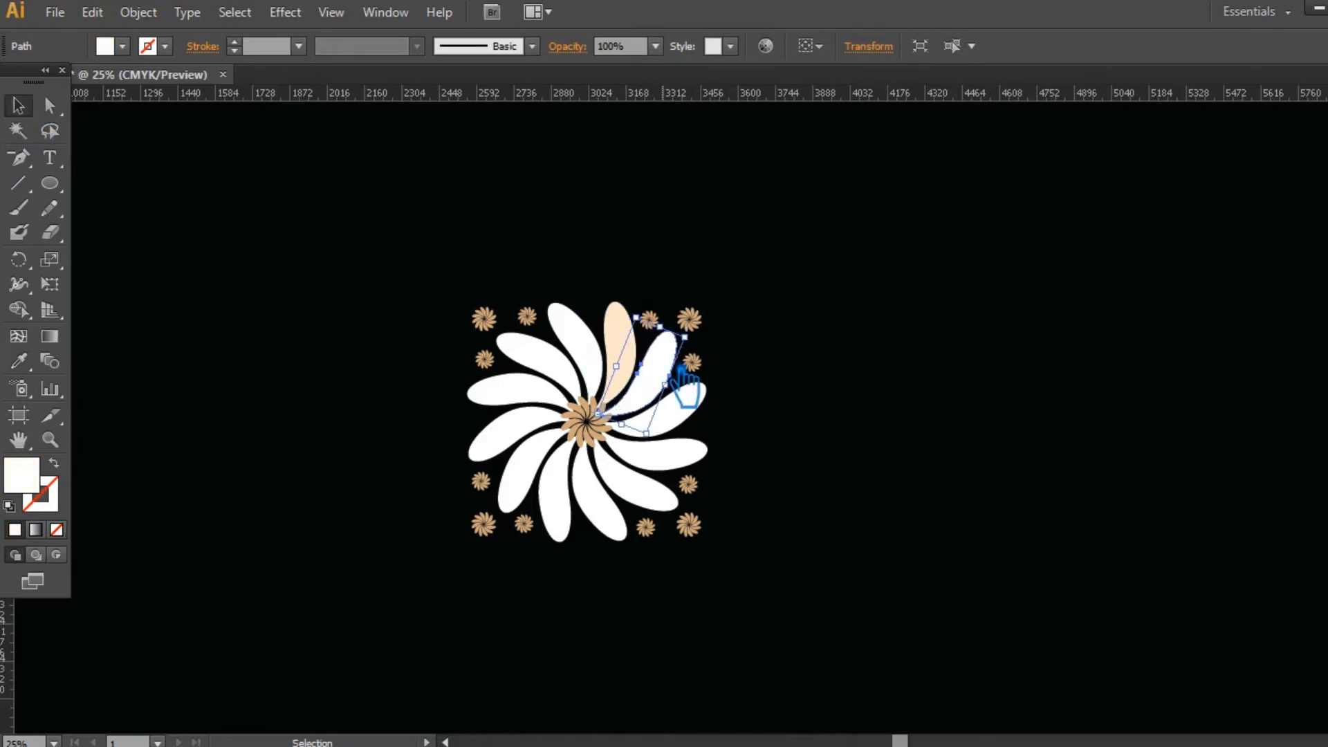
click(25, 363)
click(622, 353)
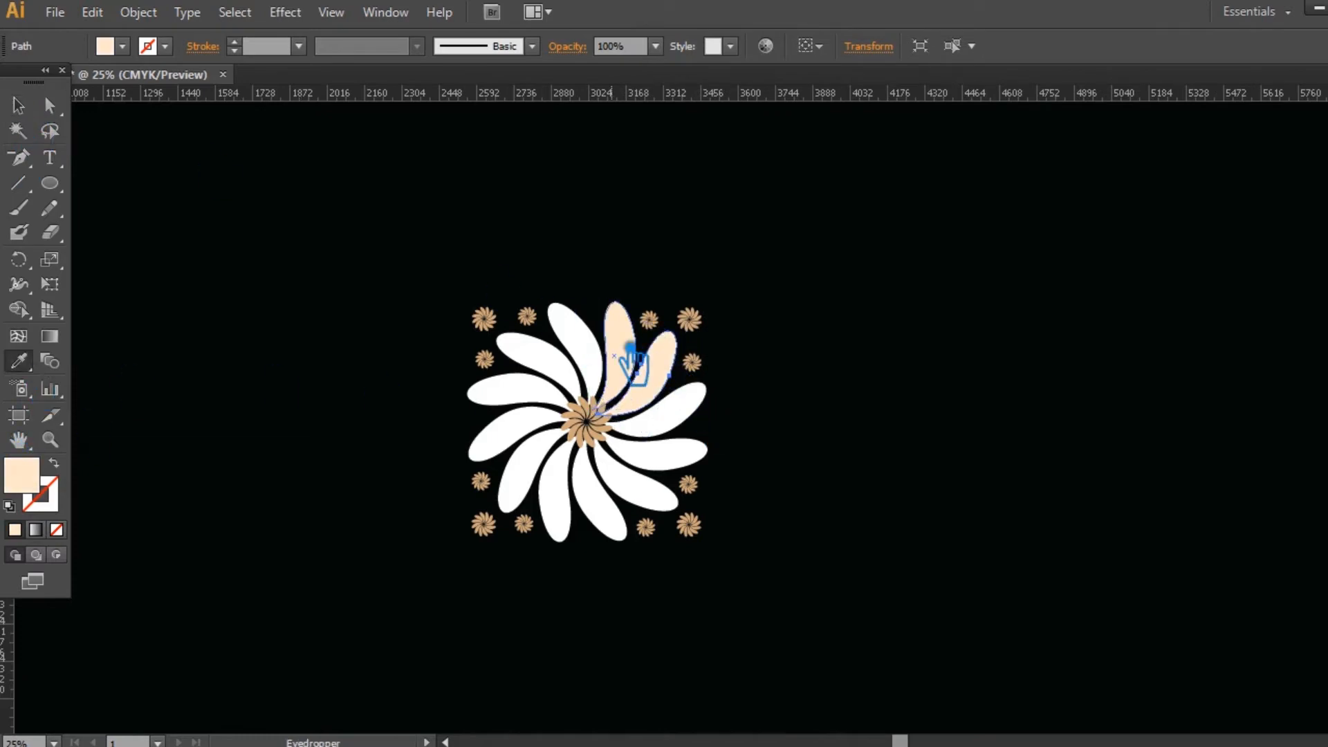
double_click(22, 476)
click(732, 119)
click(1177, 106)
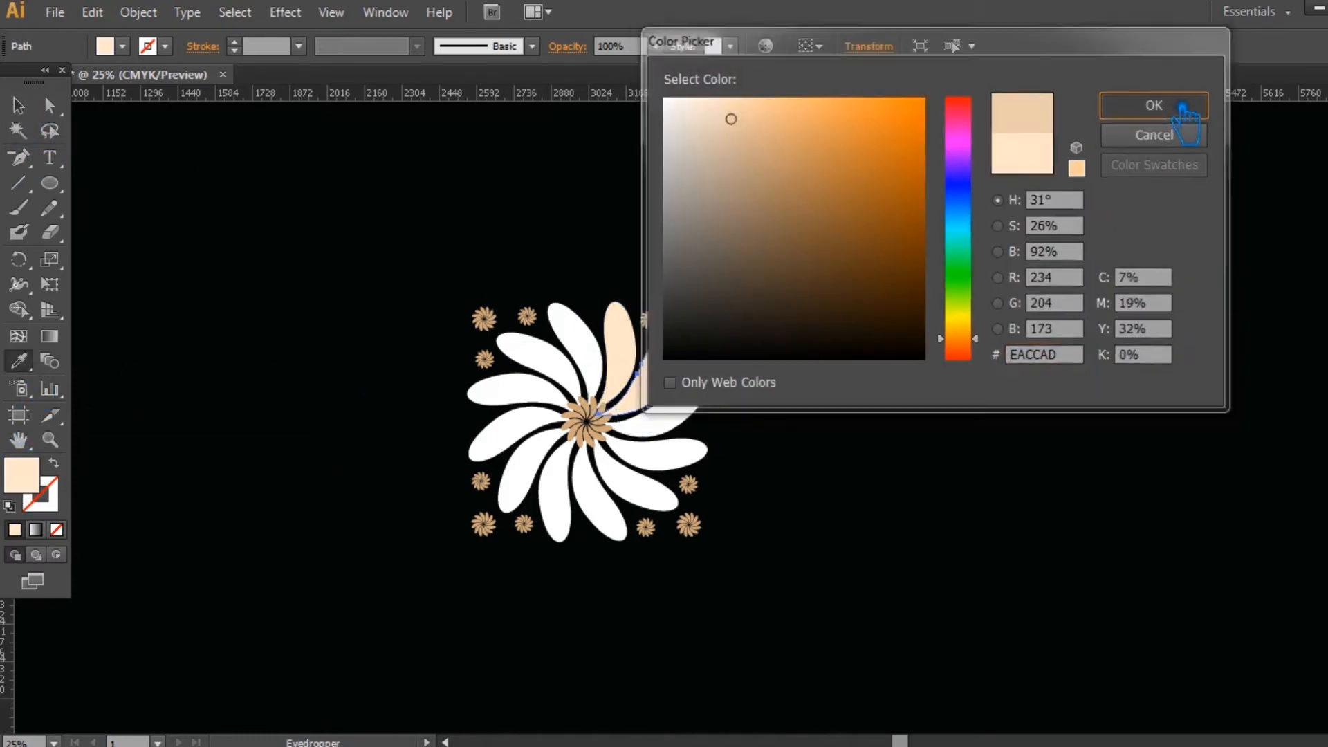
- Give the third petal clockwise the second petal's sampled fill and darken it slightly to a light tan
key(v)
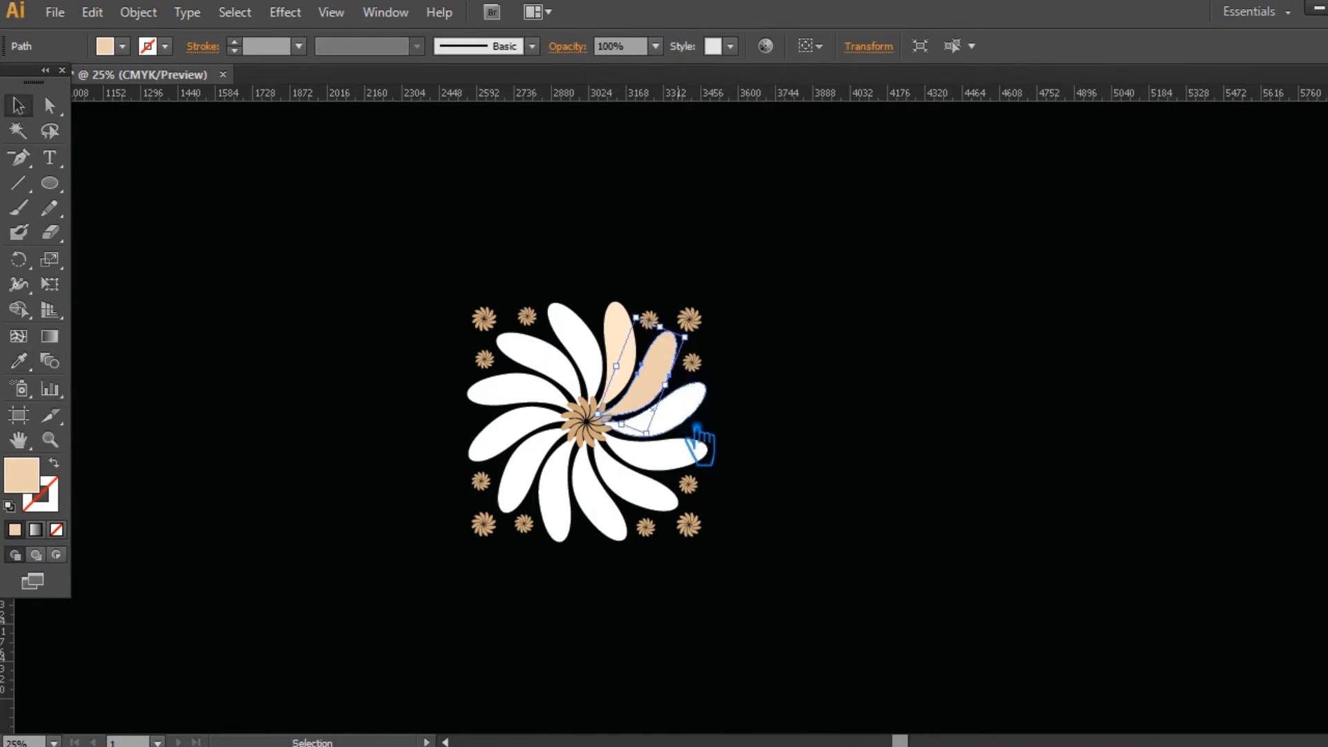
key(a)
click(697, 427)
key(i)
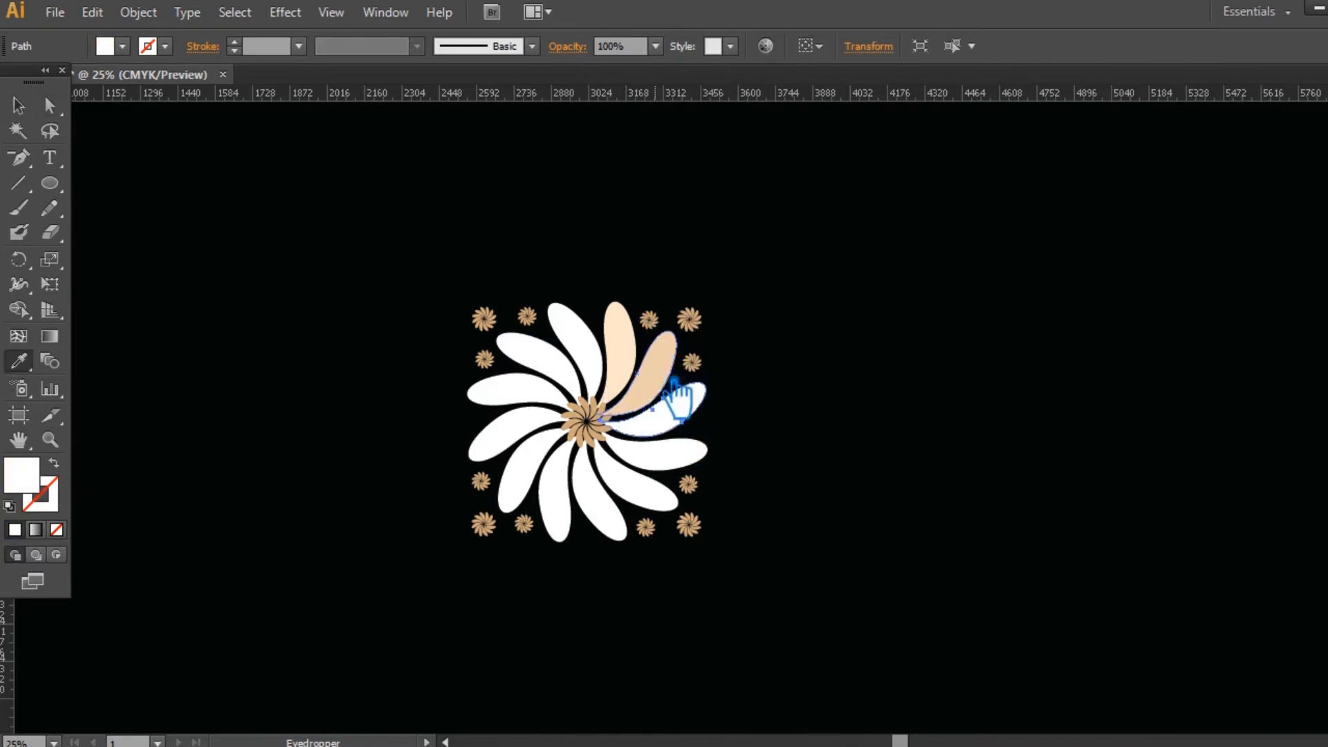
click(661, 370)
double_click(32, 490)
click(739, 136)
click(1194, 104)
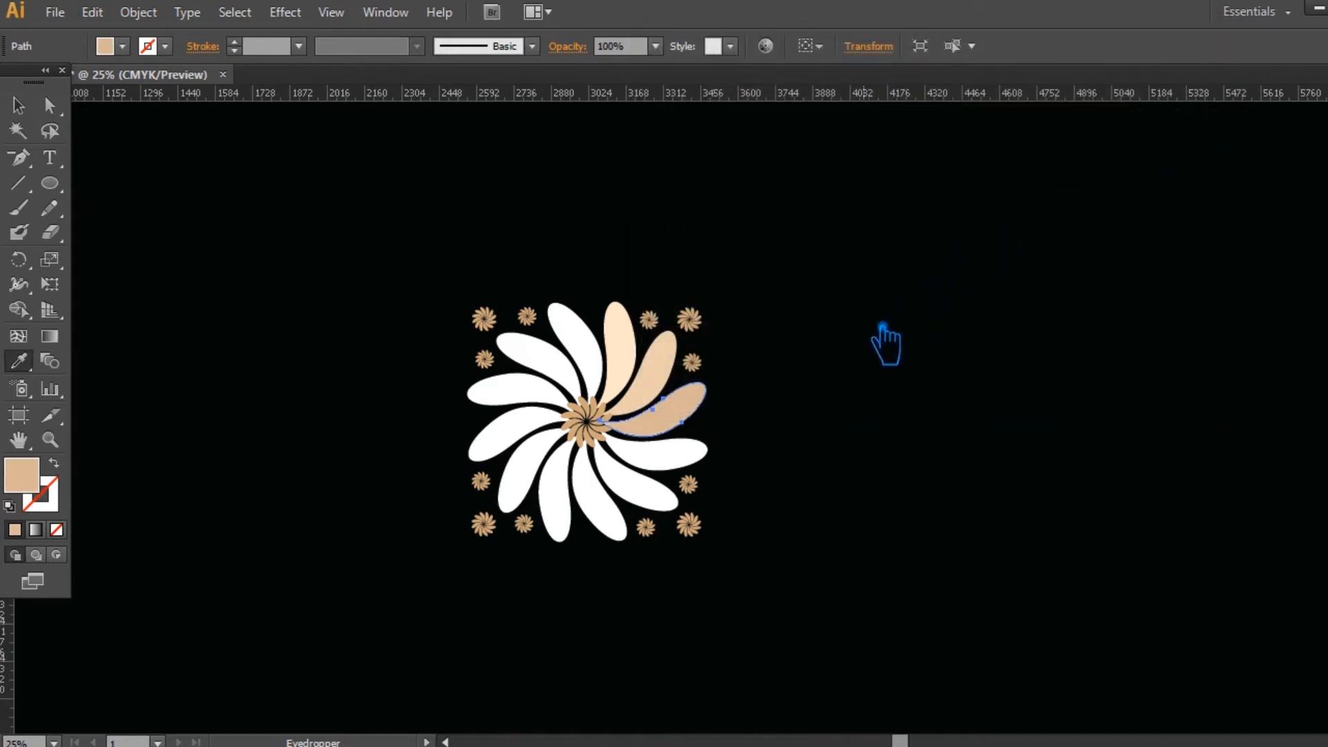
- Give the fourth petal clockwise the third petal's sampled fill and darken it to C5A083
key(a)
click(681, 467)
key(i)
click(691, 421)
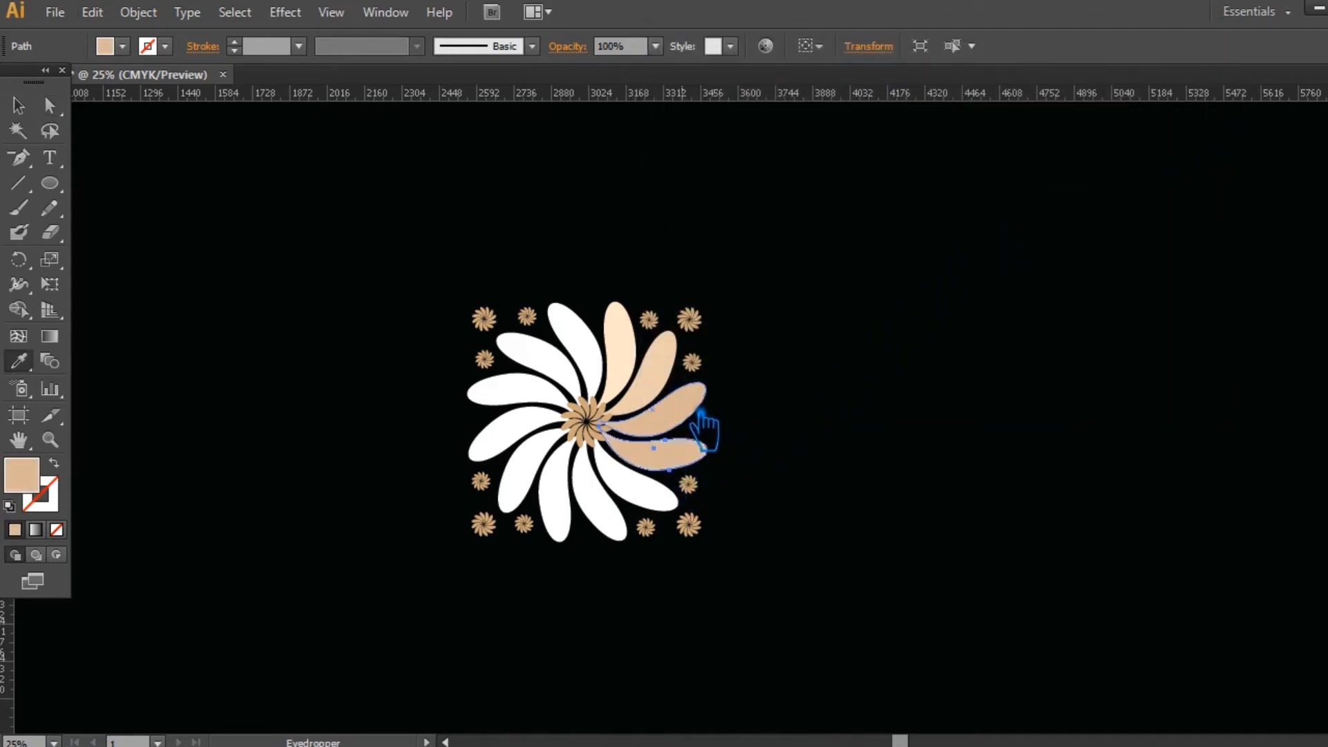
double_click(46, 486)
click(758, 160)
click(1165, 116)
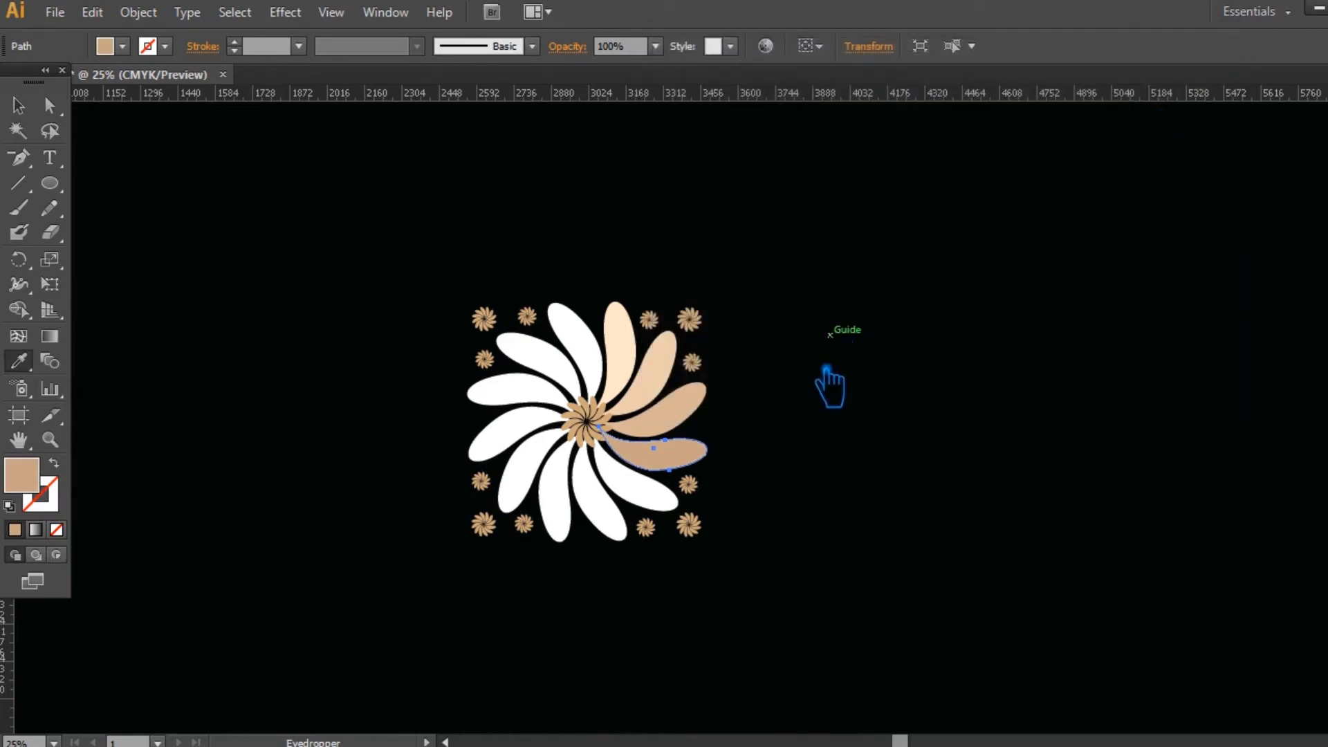
- Give the fifth petal clockwise the fourth petal's sampled fill and darken it to AD866C
key(a)
click(661, 500)
key(i)
click(682, 458)
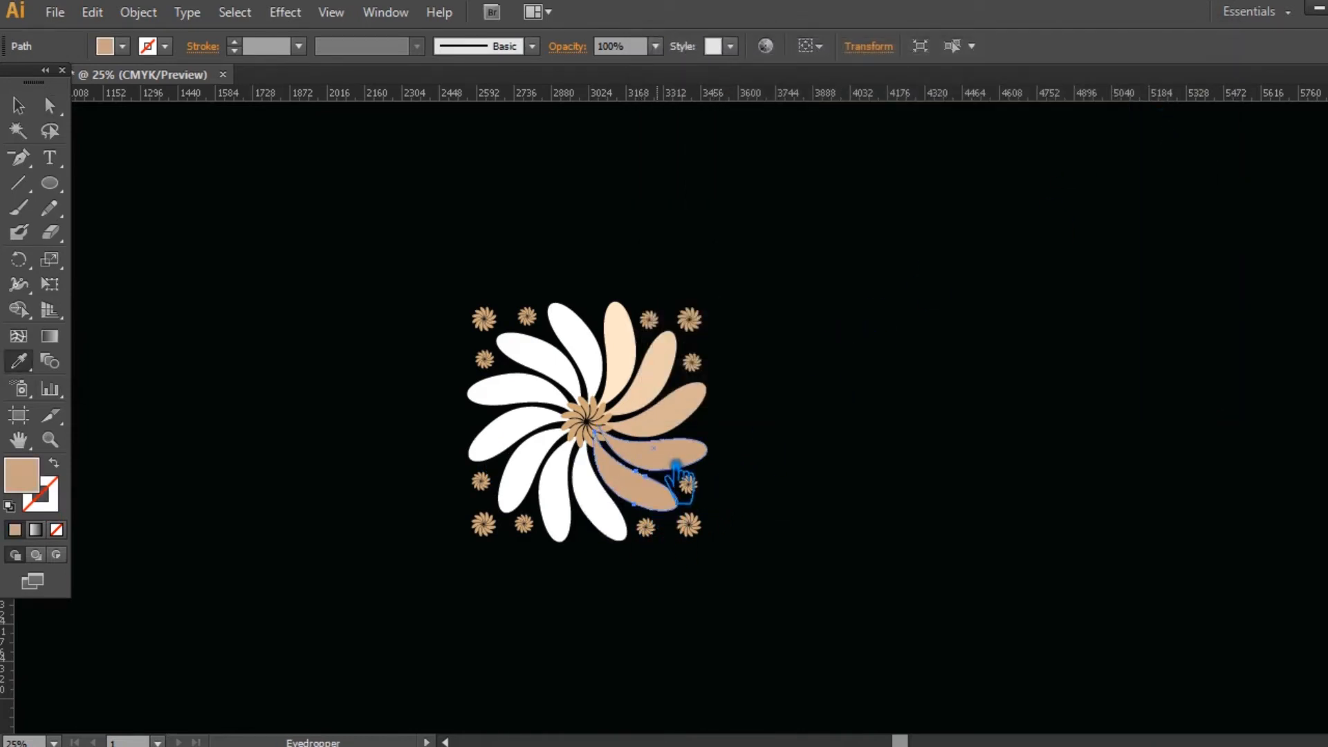
double_click(34, 483)
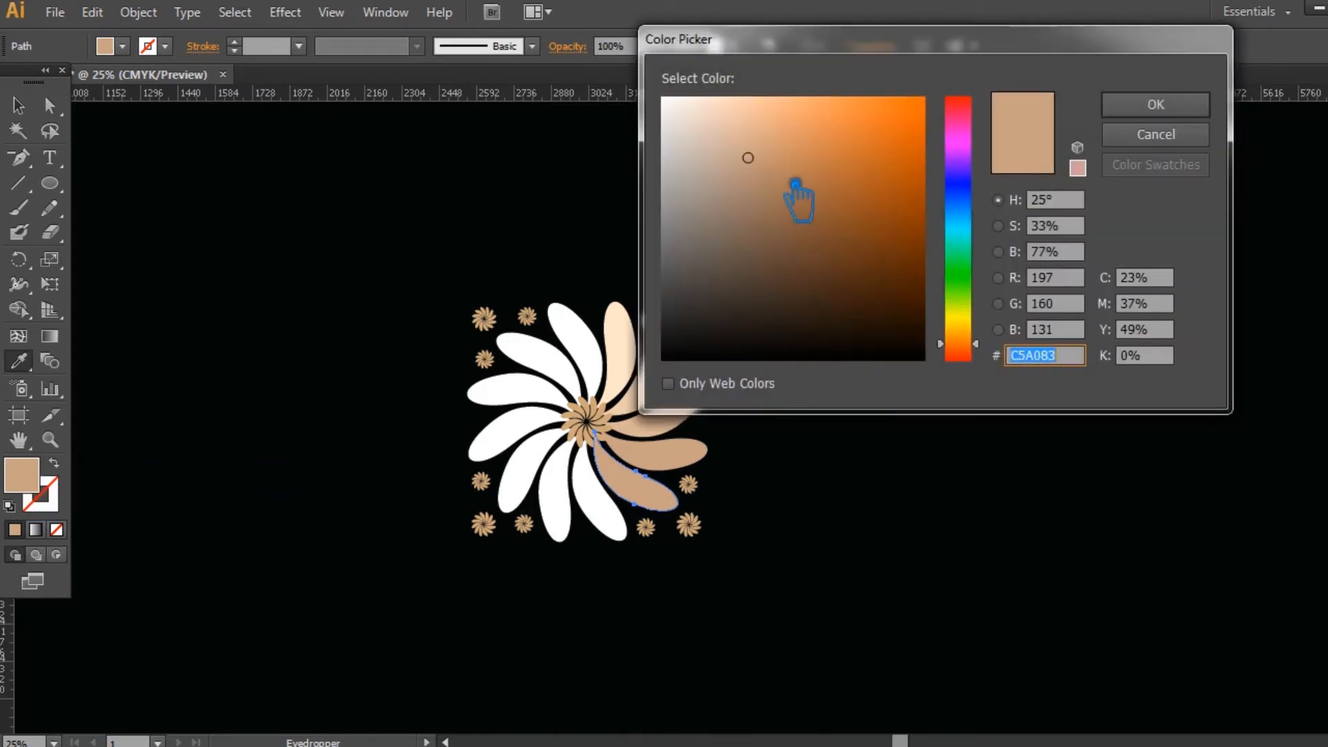
click(774, 176)
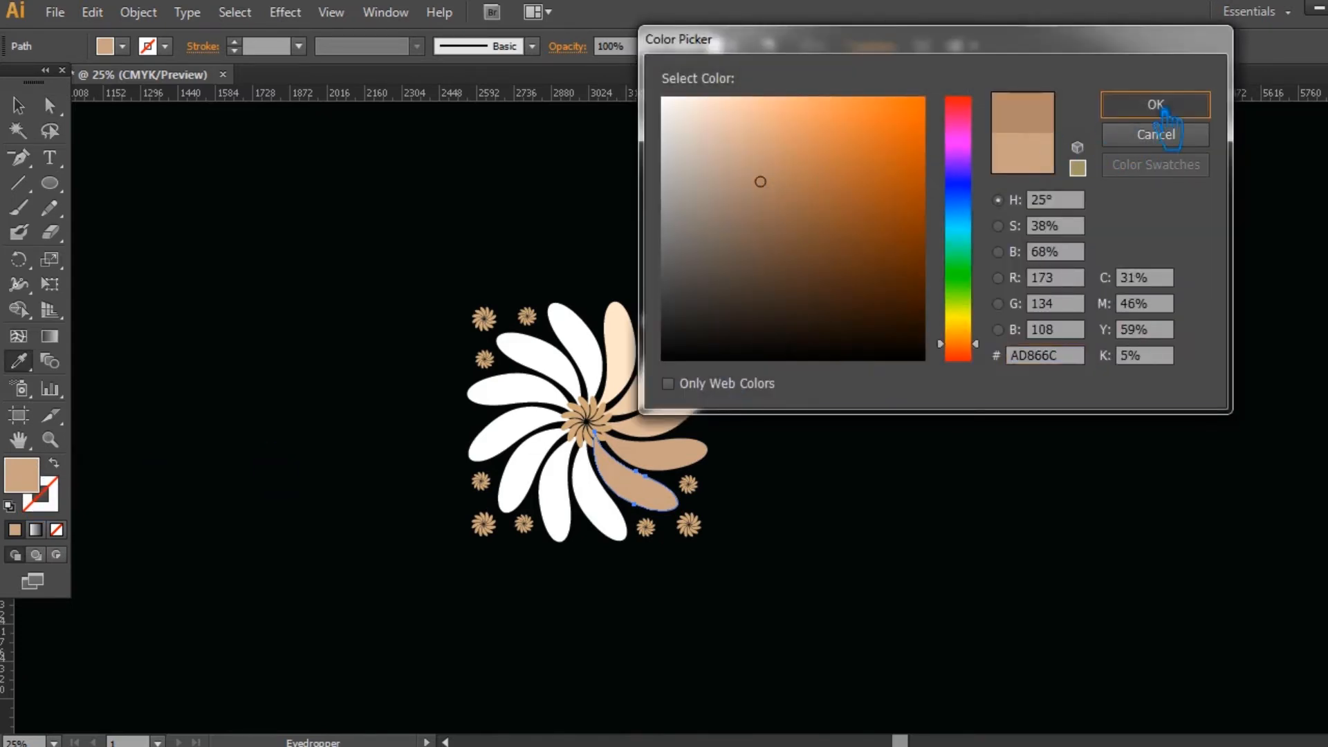
click(1163, 108)
- Give the sixth petal clockwise the fifth petal's sampled fill and darken it to the brown 936E5A
key(a)
click(609, 513)
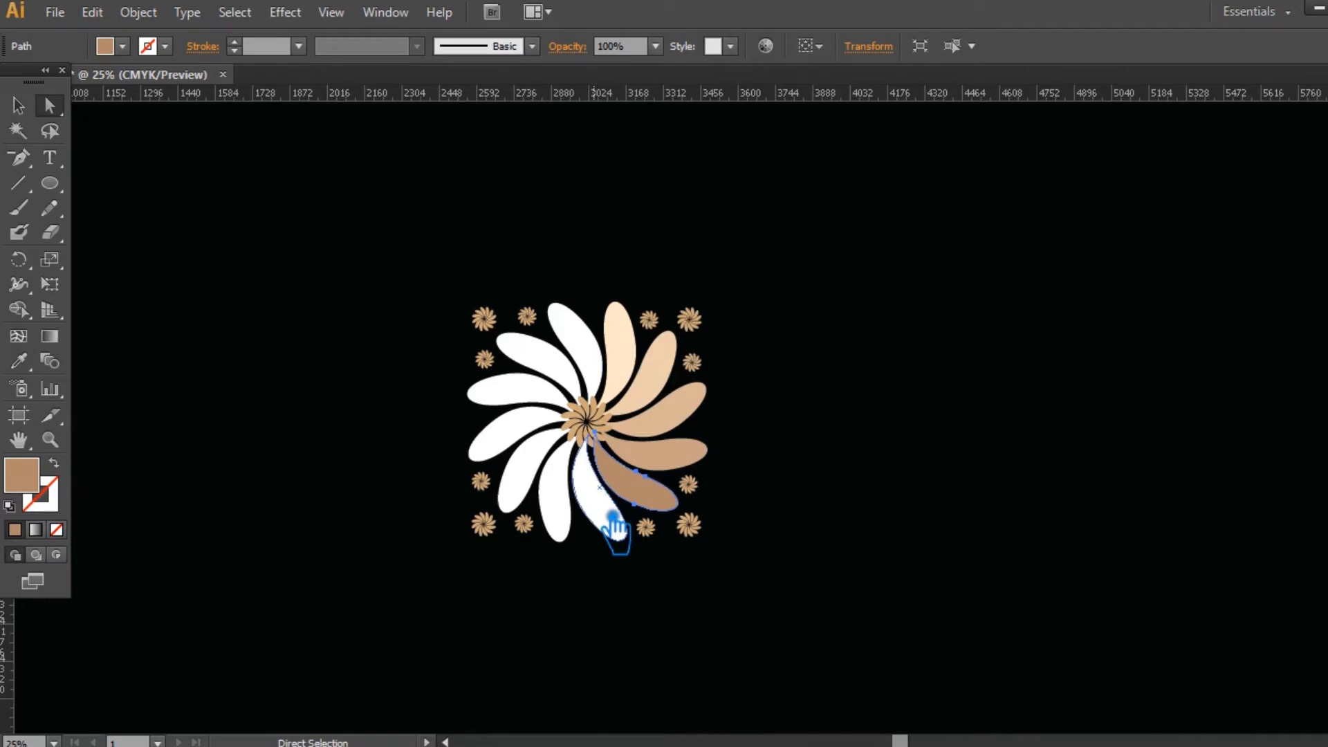
key(i)
click(644, 495)
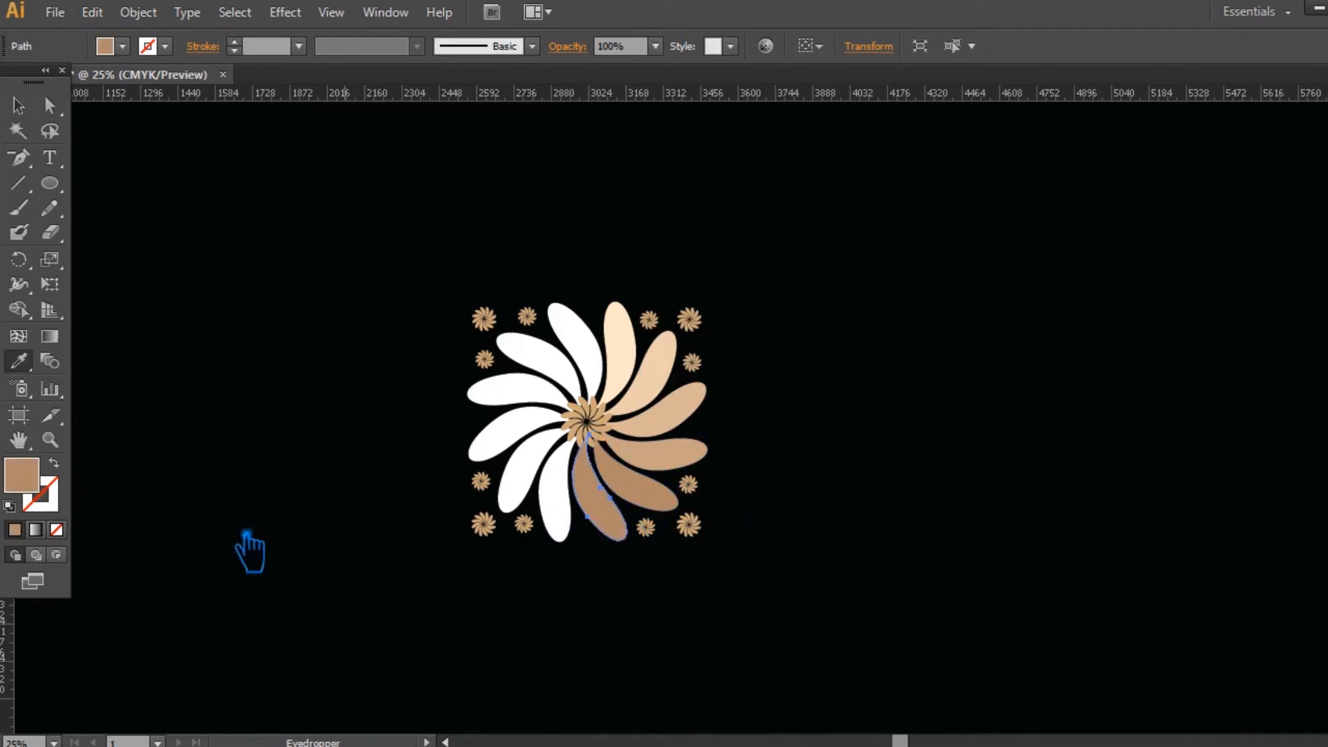
double_click(36, 489)
drag(790, 211, 784, 220)
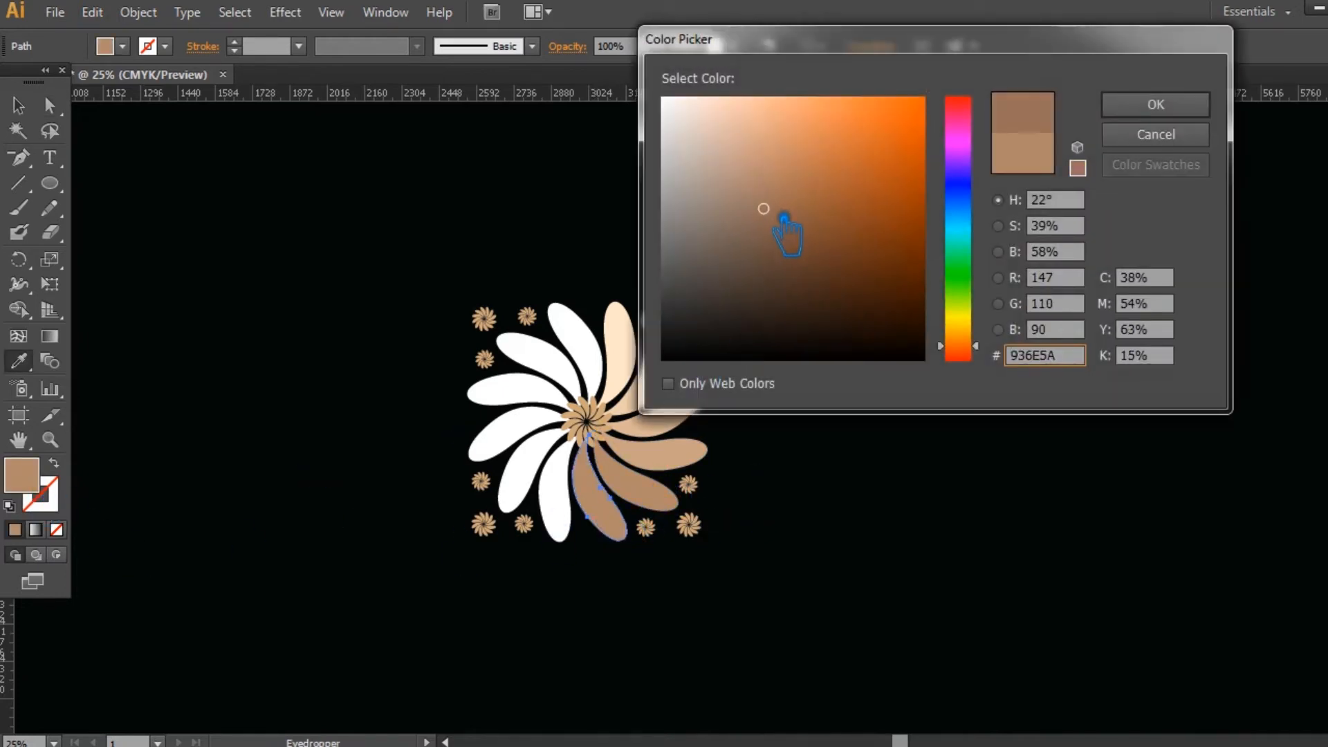
click(1184, 110)
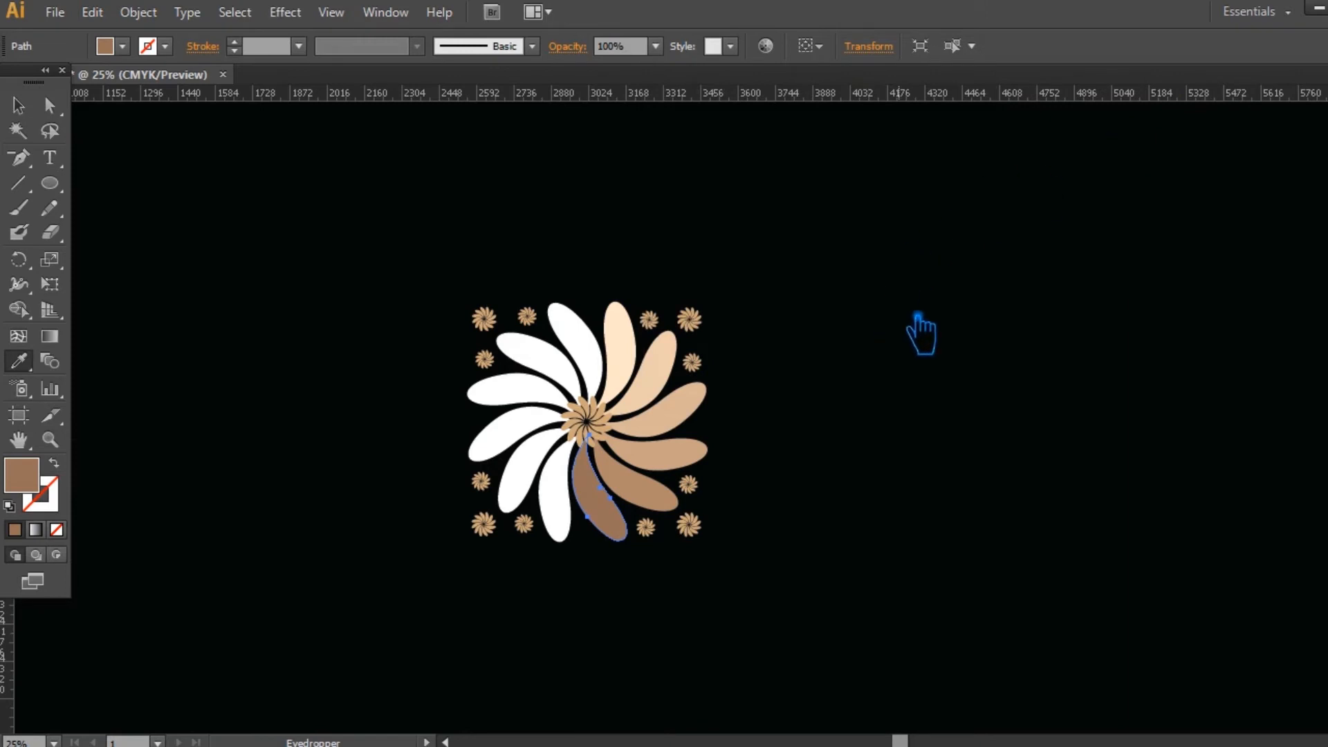
- Fill the white petal just left of the flower's top centre with the dark brown sampled from the sixth petal
click(49, 105)
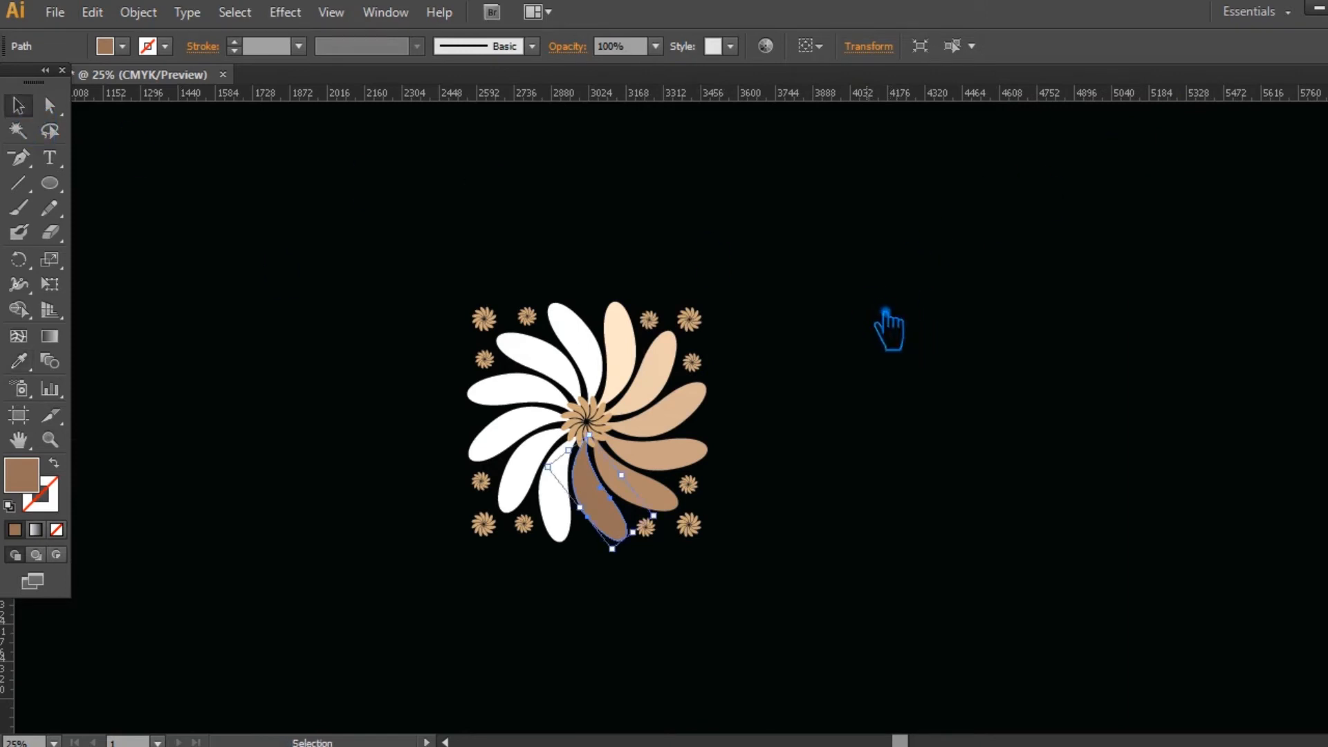
click(888, 324)
click(609, 370)
click(19, 361)
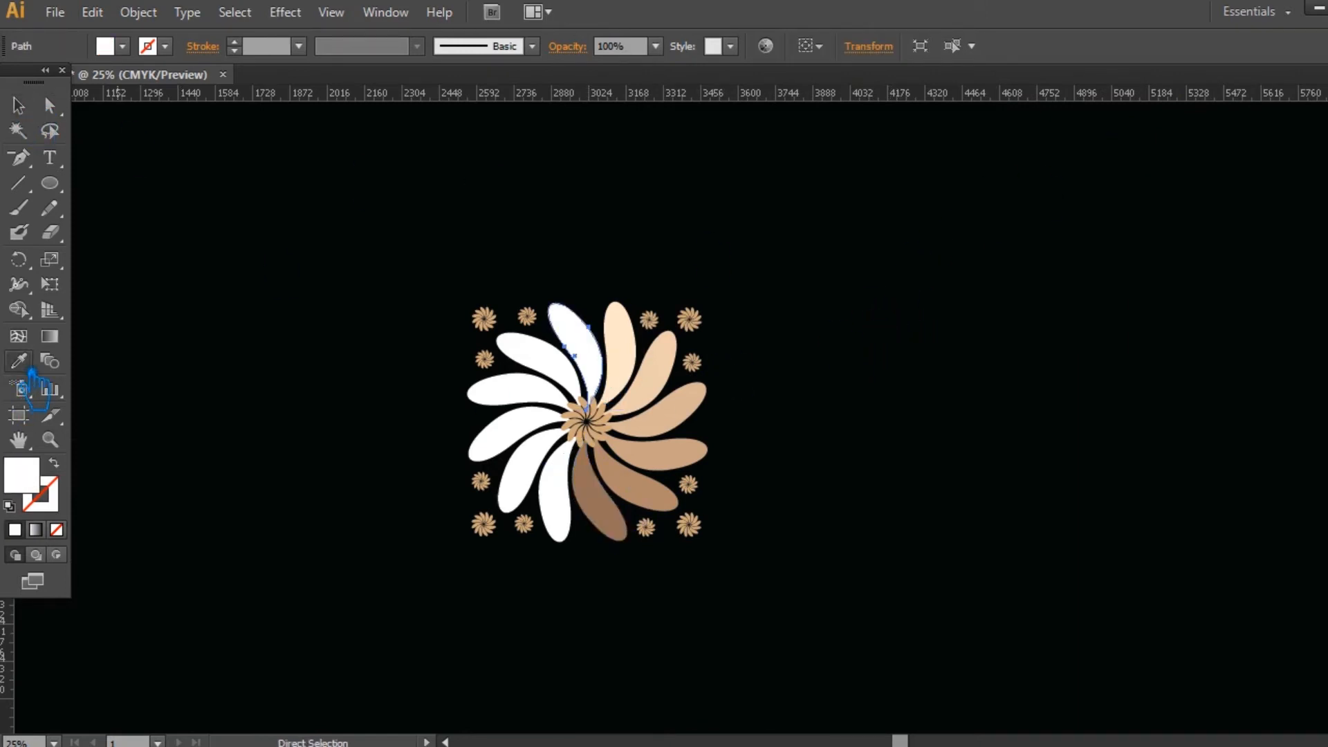
click(603, 515)
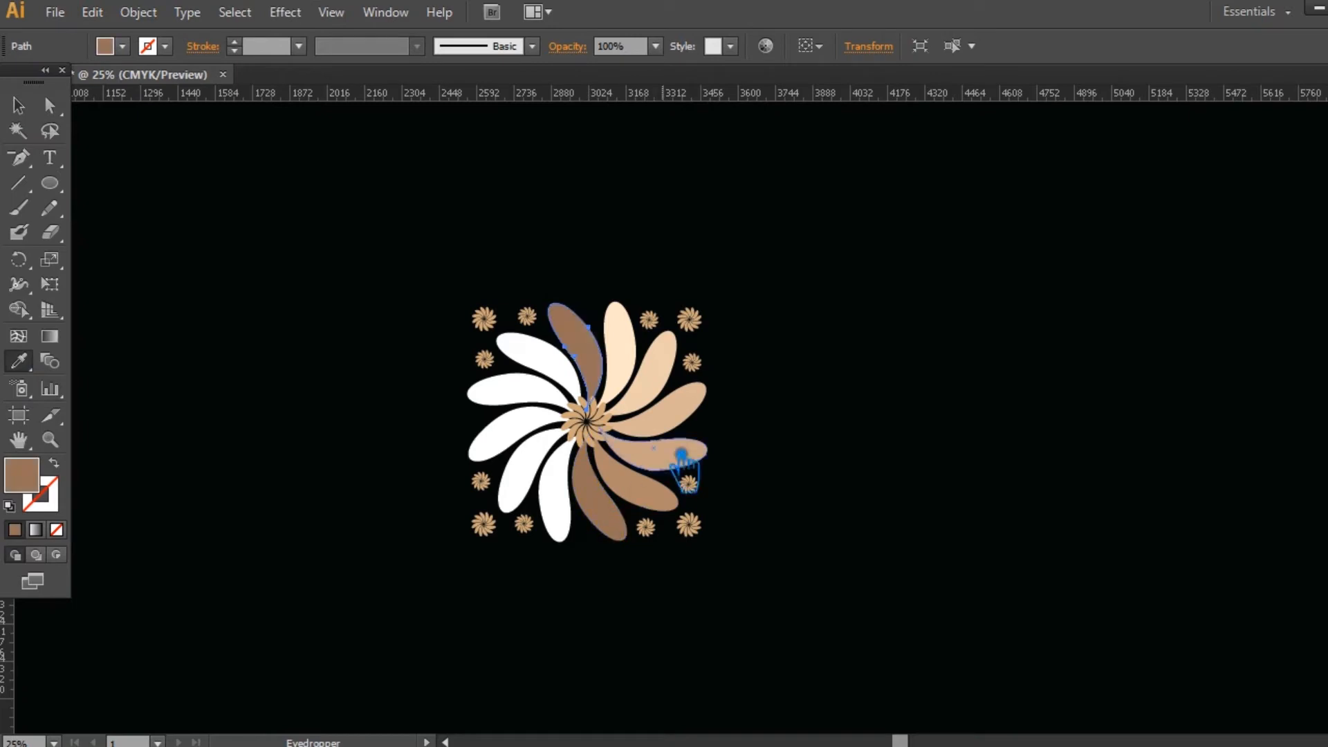
- Fill the next two white petals counterclockwise with the colours sampled from the fifth and fourth petals respectively
key(a)
click(561, 377)
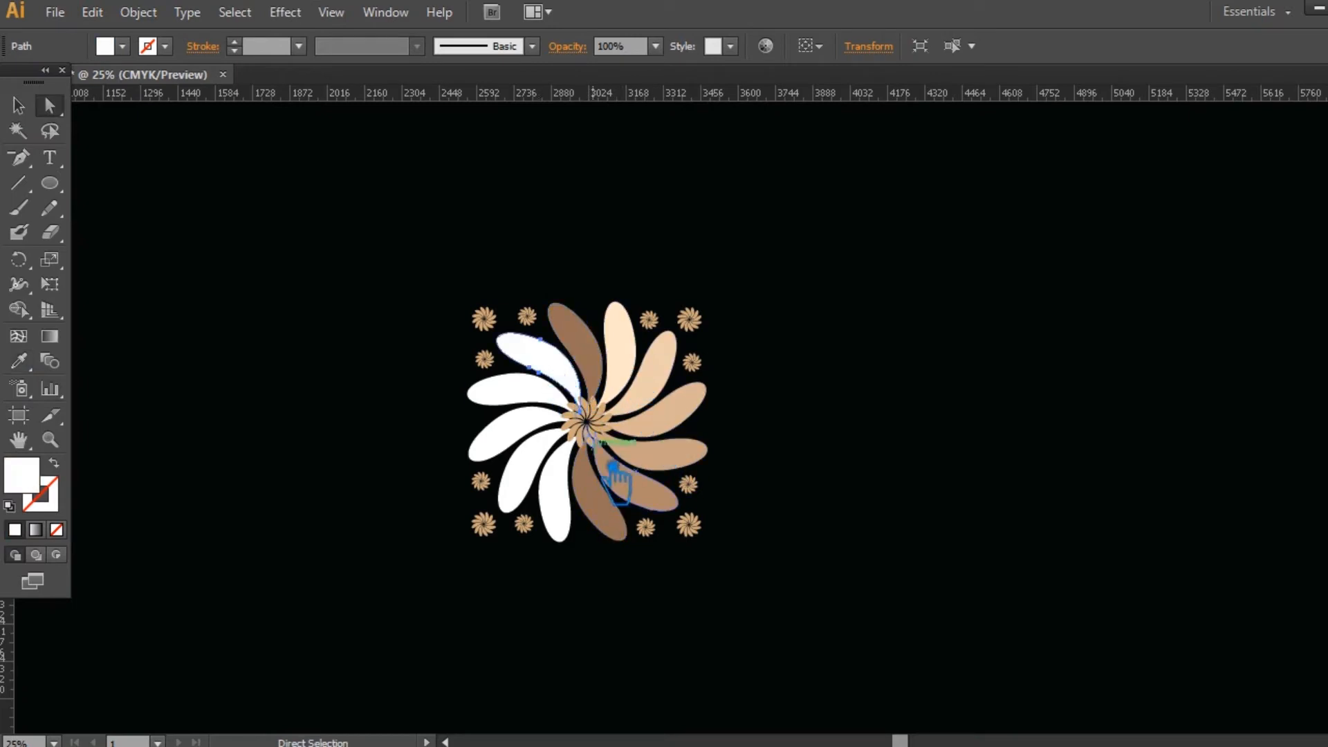
key(i)
click(653, 496)
key(a)
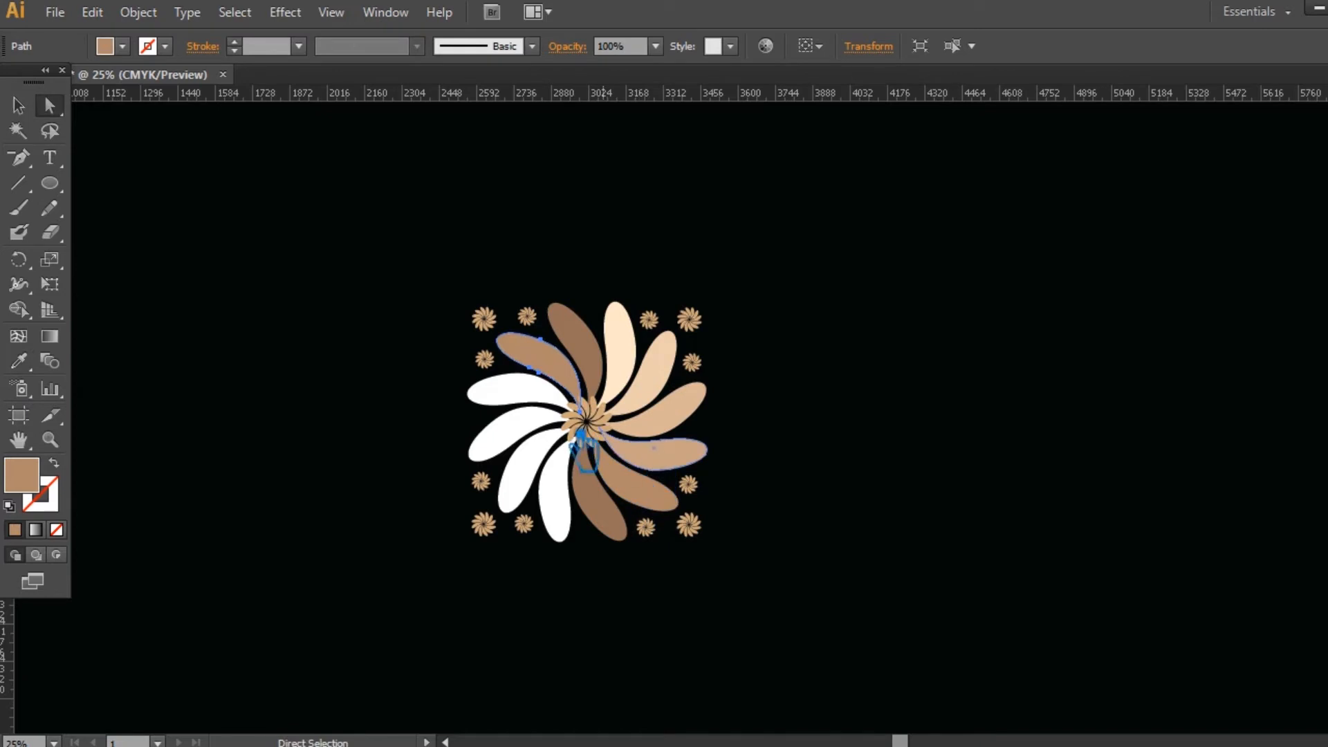
click(524, 401)
key(i)
click(690, 460)
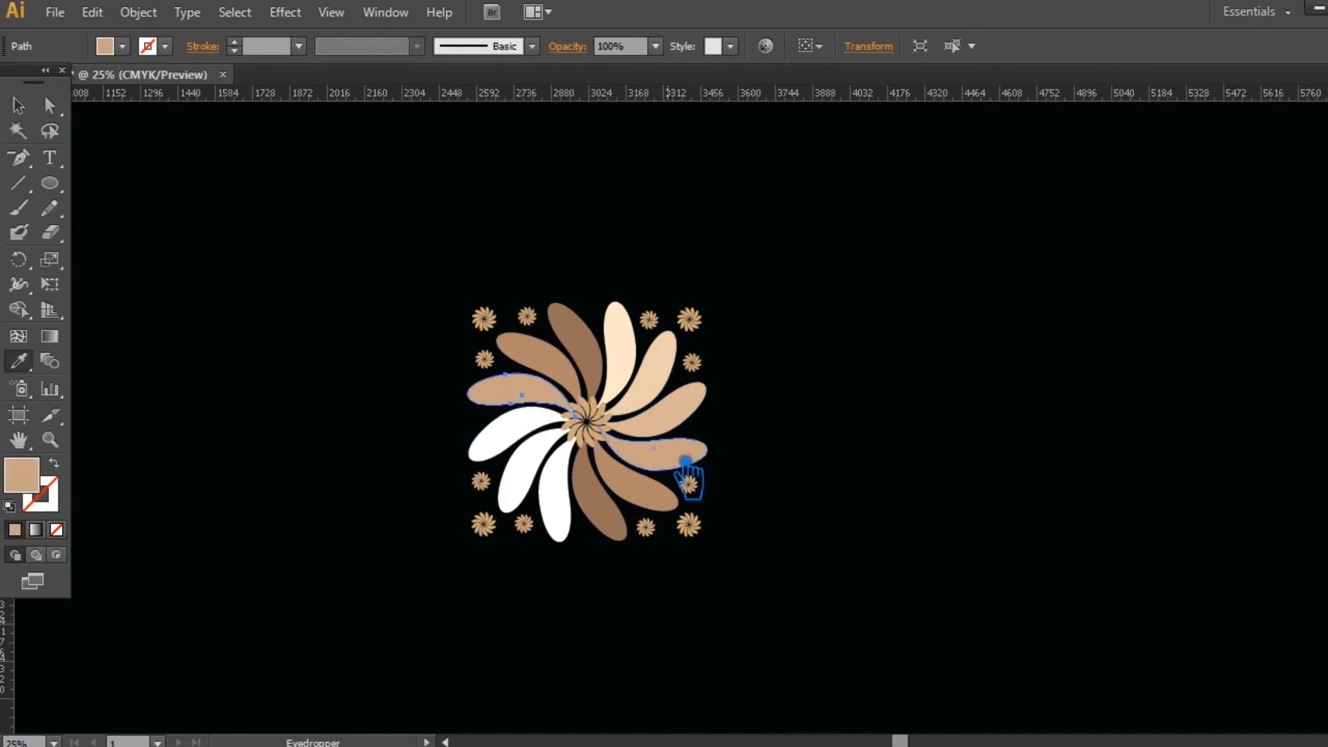
- Fill the uppermost remaining white petal on the flower's left side with the tan sampled from the third petal
key(a)
click(536, 440)
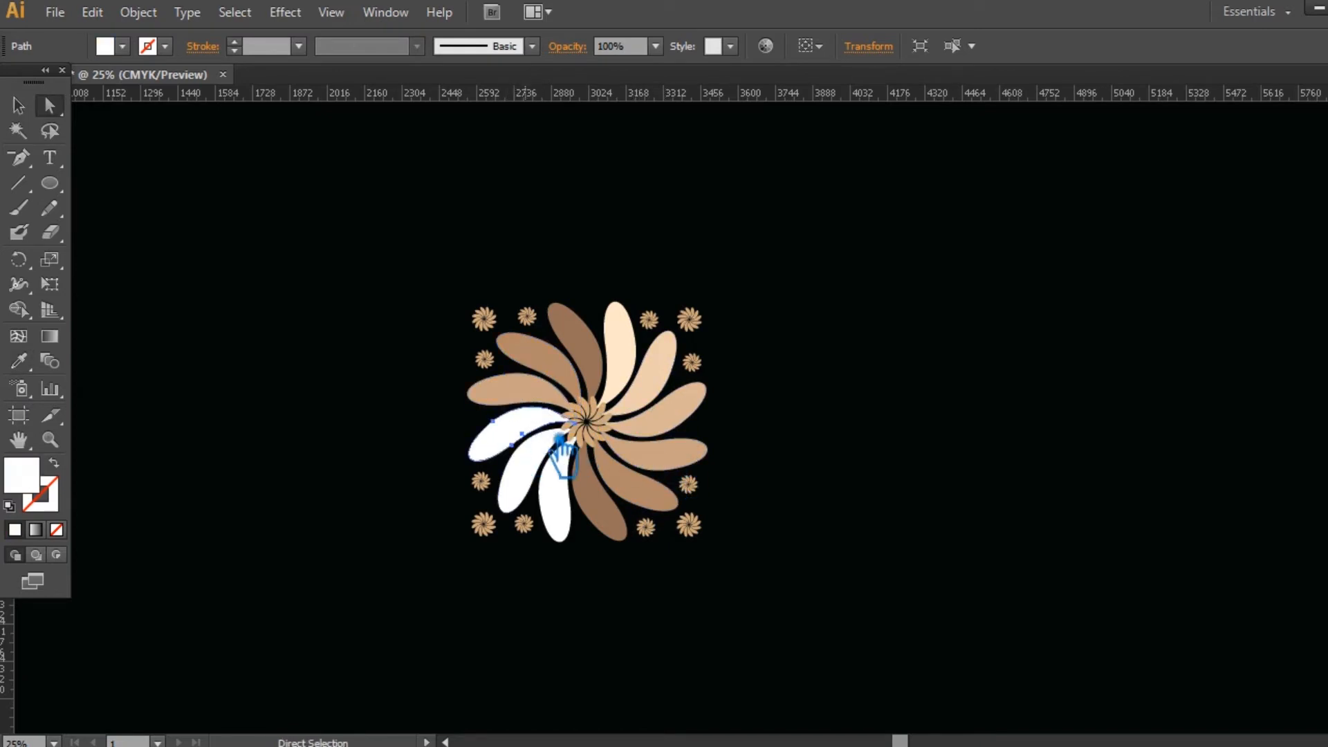
key(i)
click(682, 425)
- Fill the last two white petals at the flower's lower left with the colours sampled from the second and first petals
key(a)
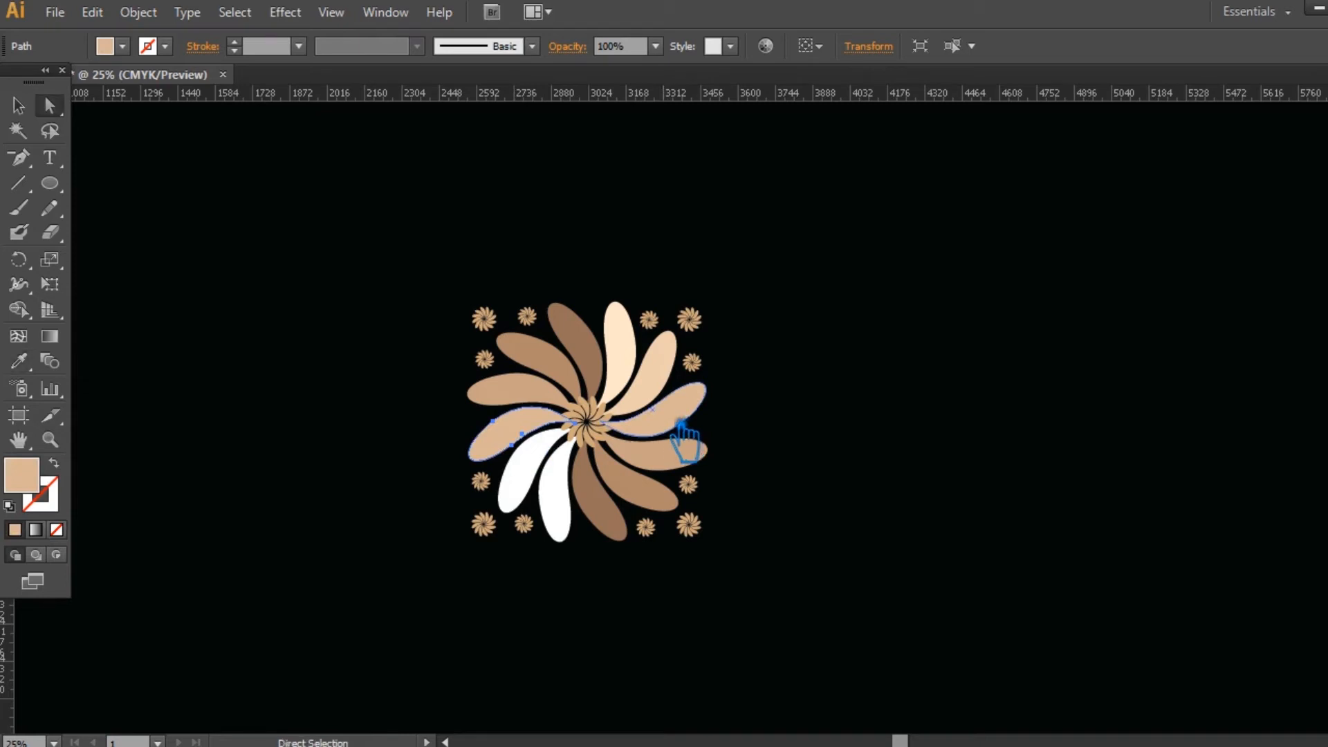
click(545, 487)
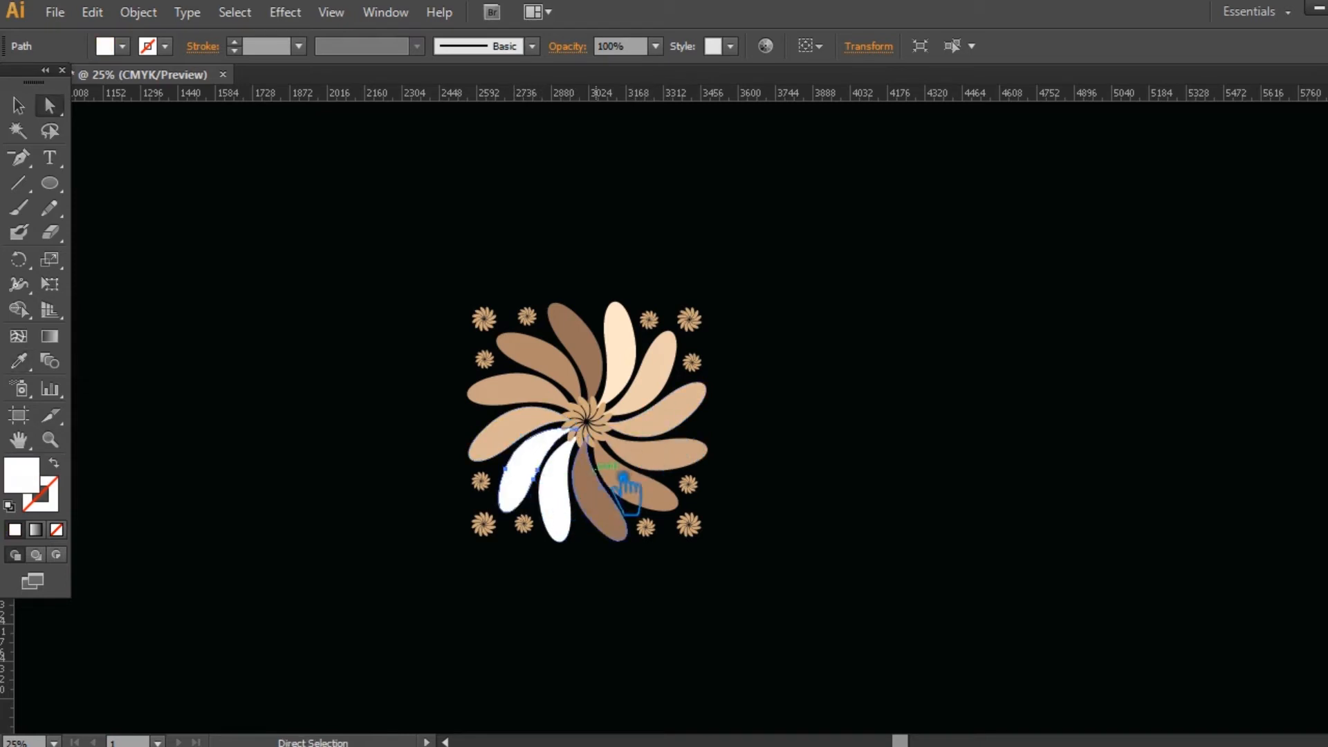
key(i)
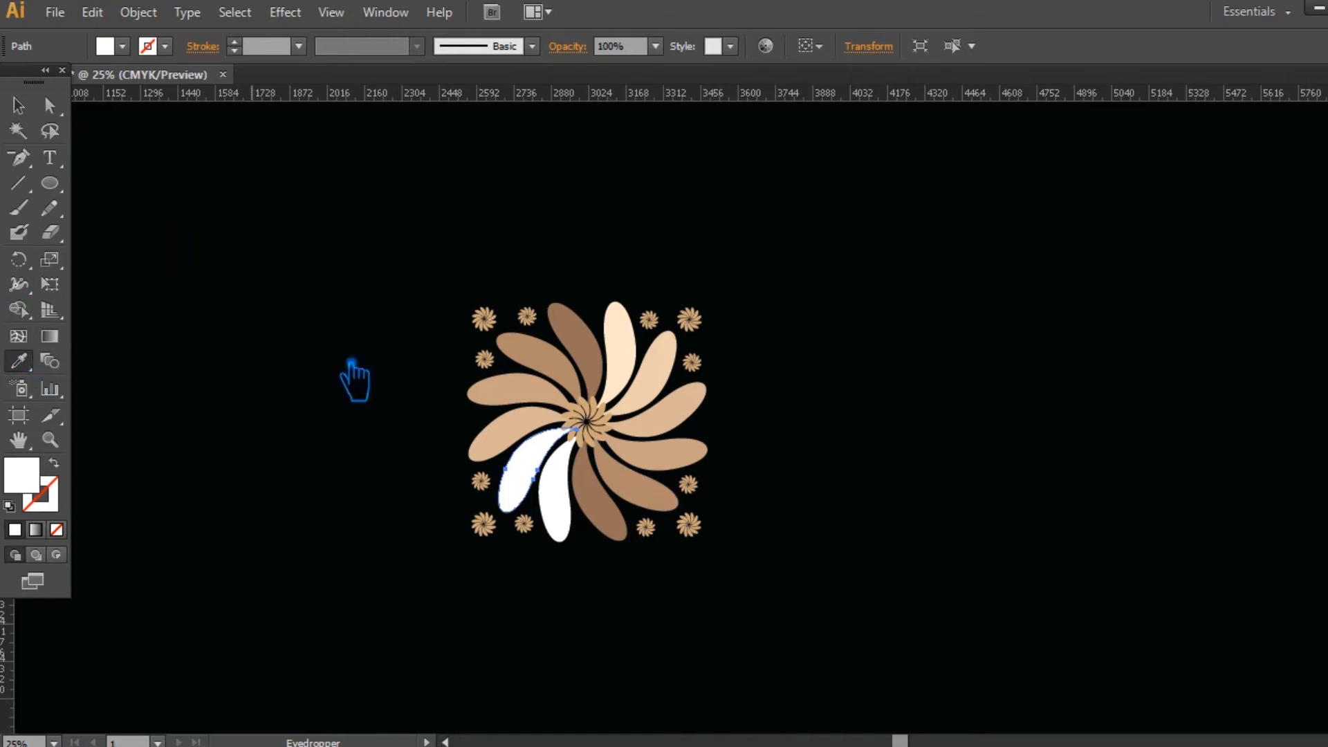
click(675, 389)
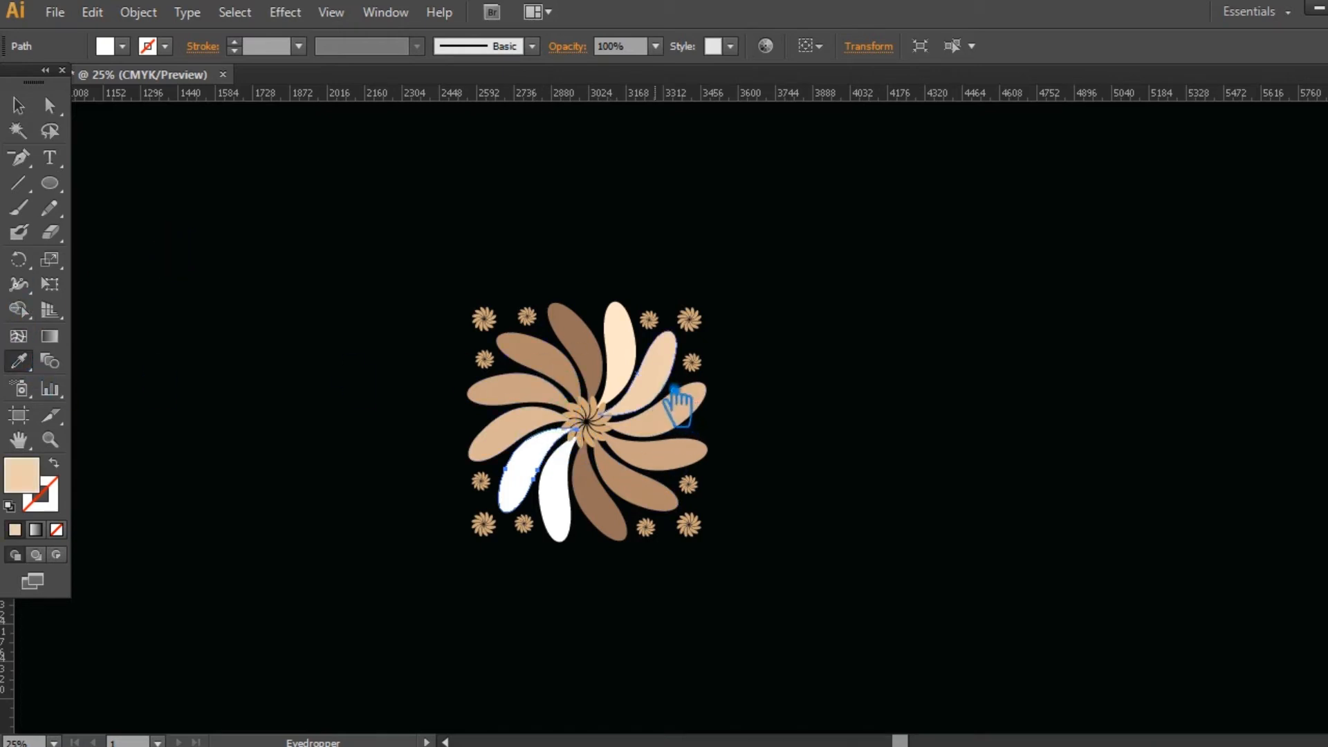
ctrl+click(571, 500)
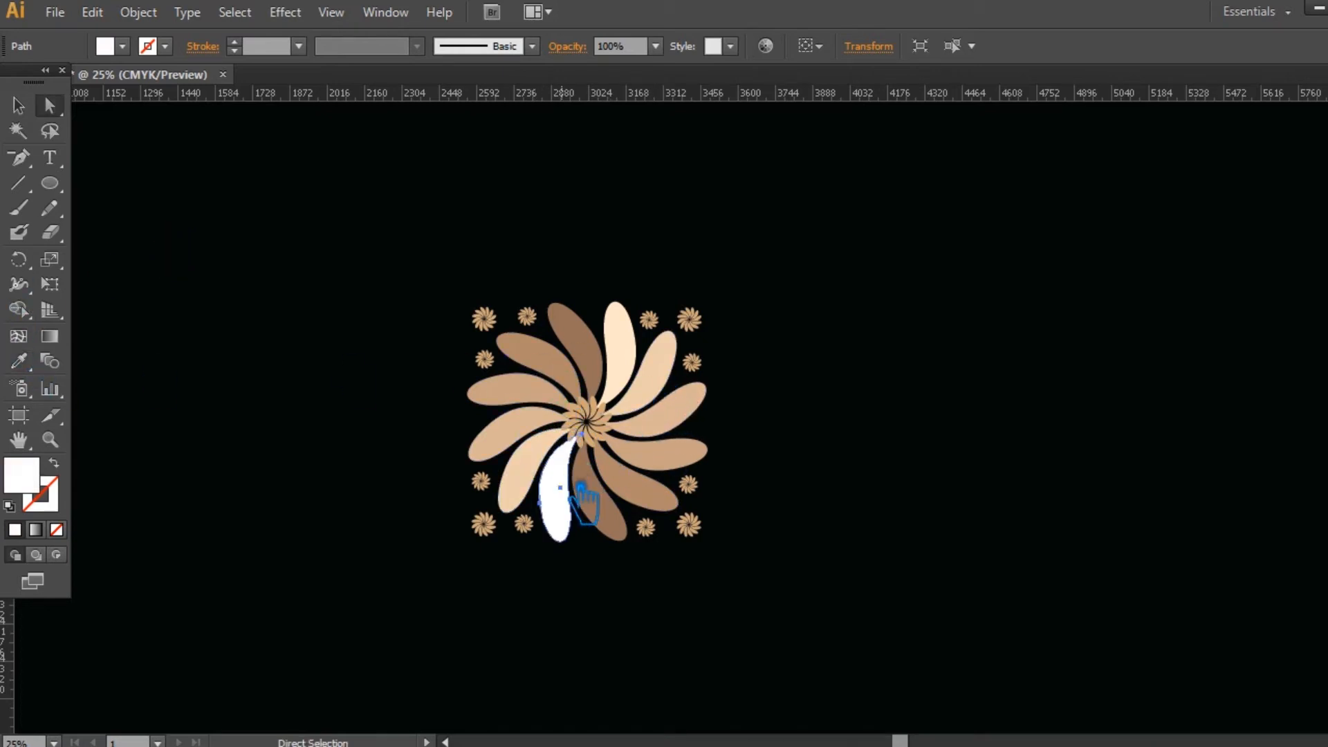
click(639, 362)
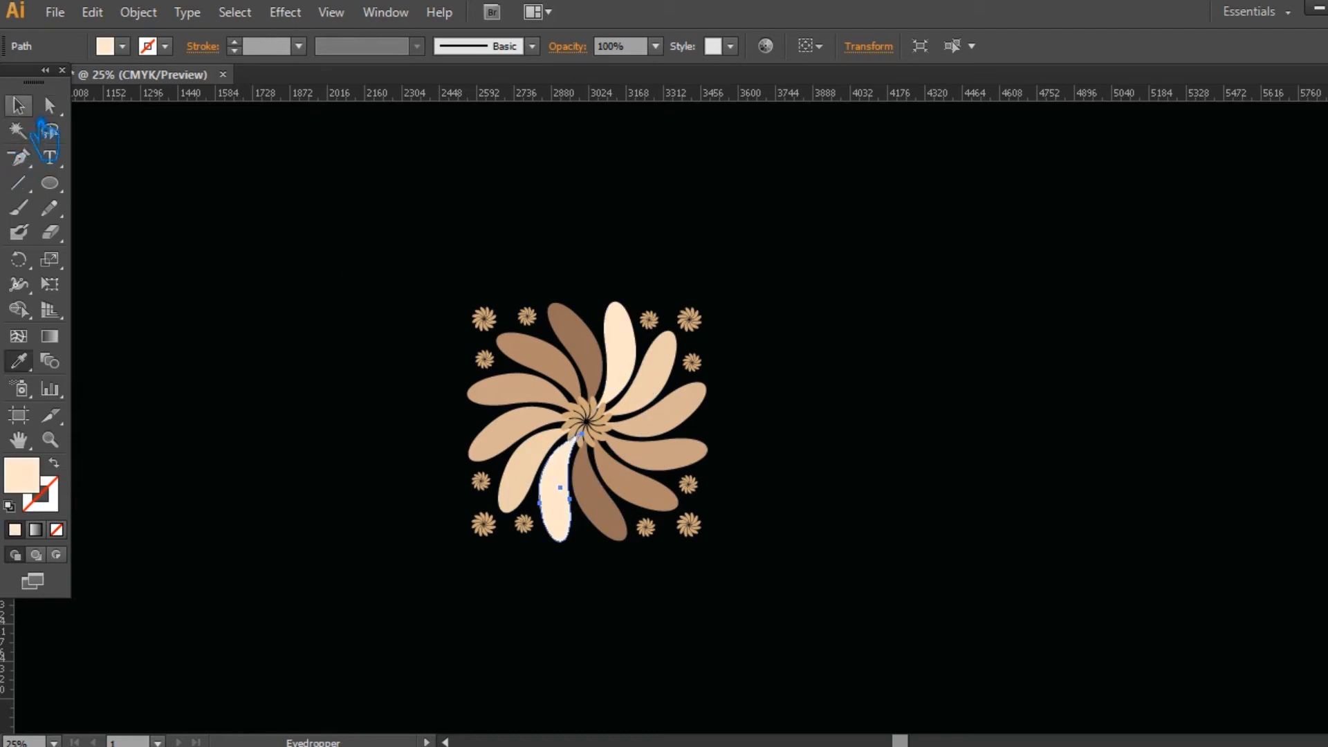
- Select the whole recoloured motif, clear the selection, and save the document
click(795, 308)
drag(790, 595, 415, 267)
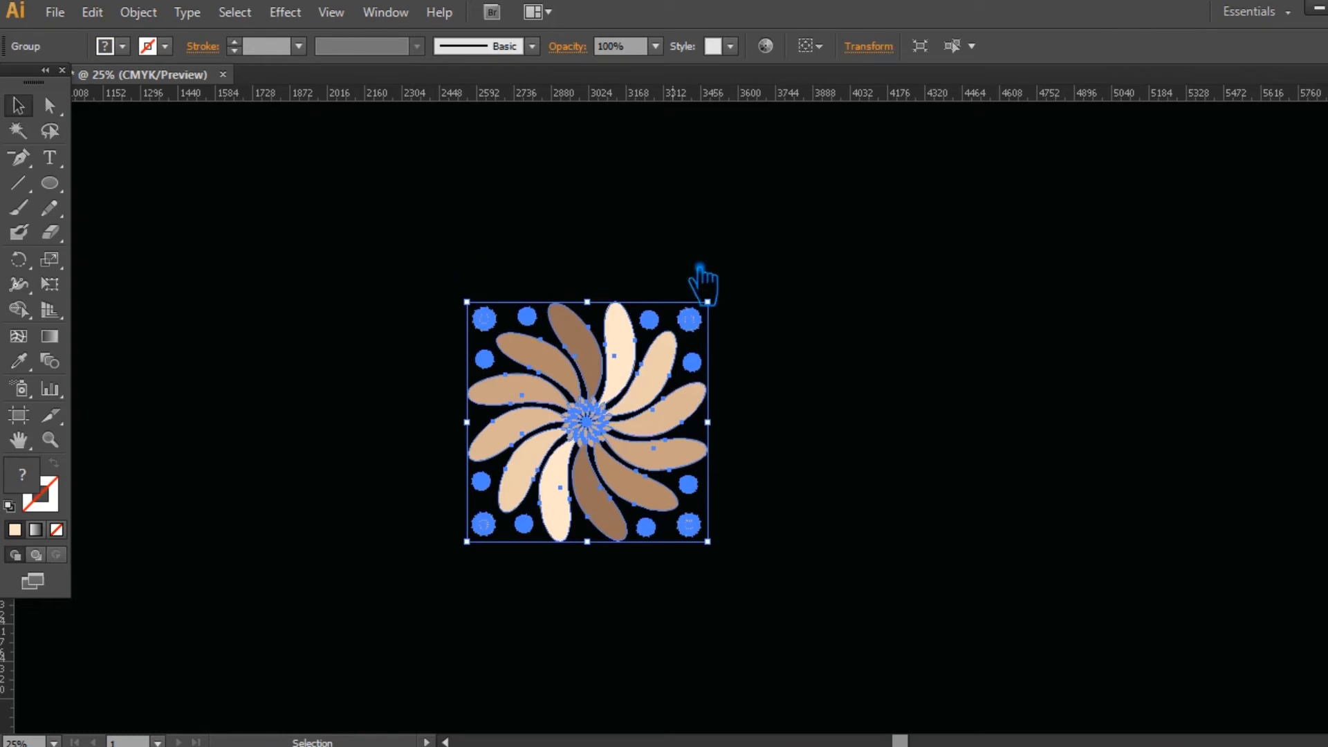
click(809, 276)
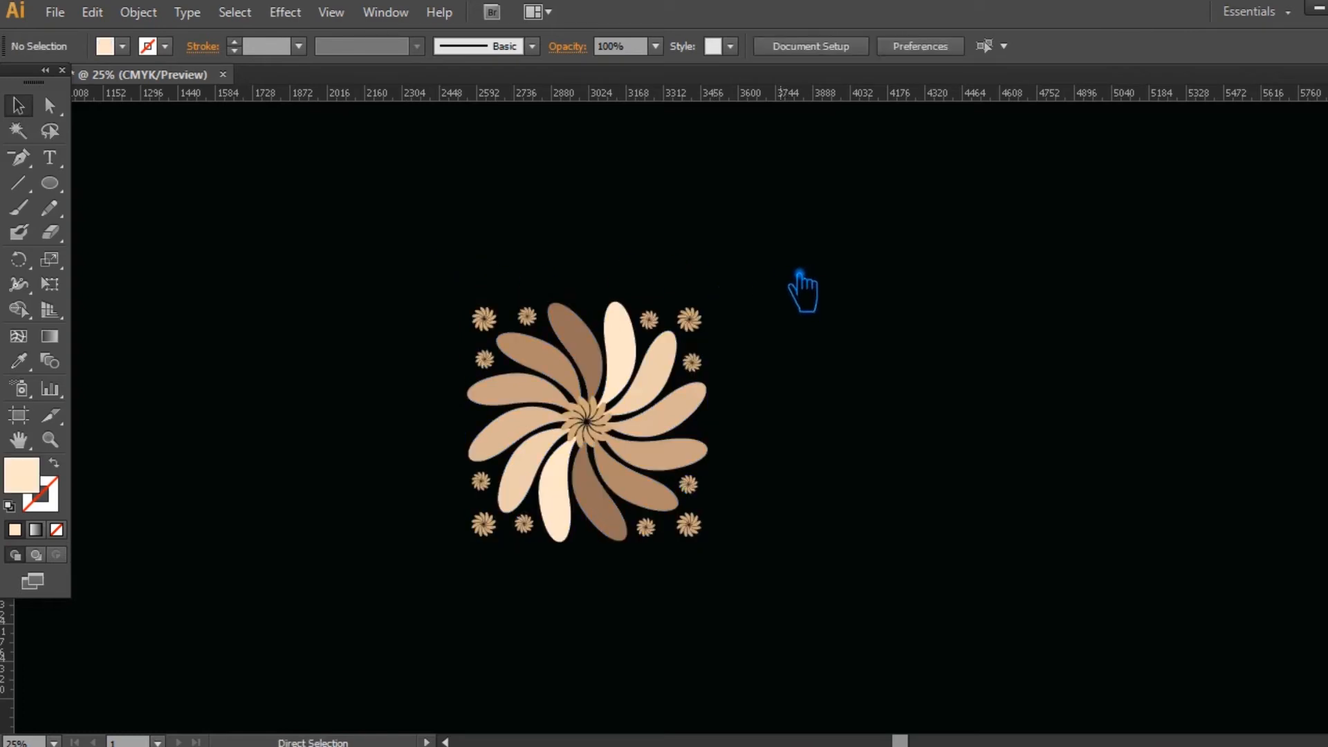
key(ctrl+s)
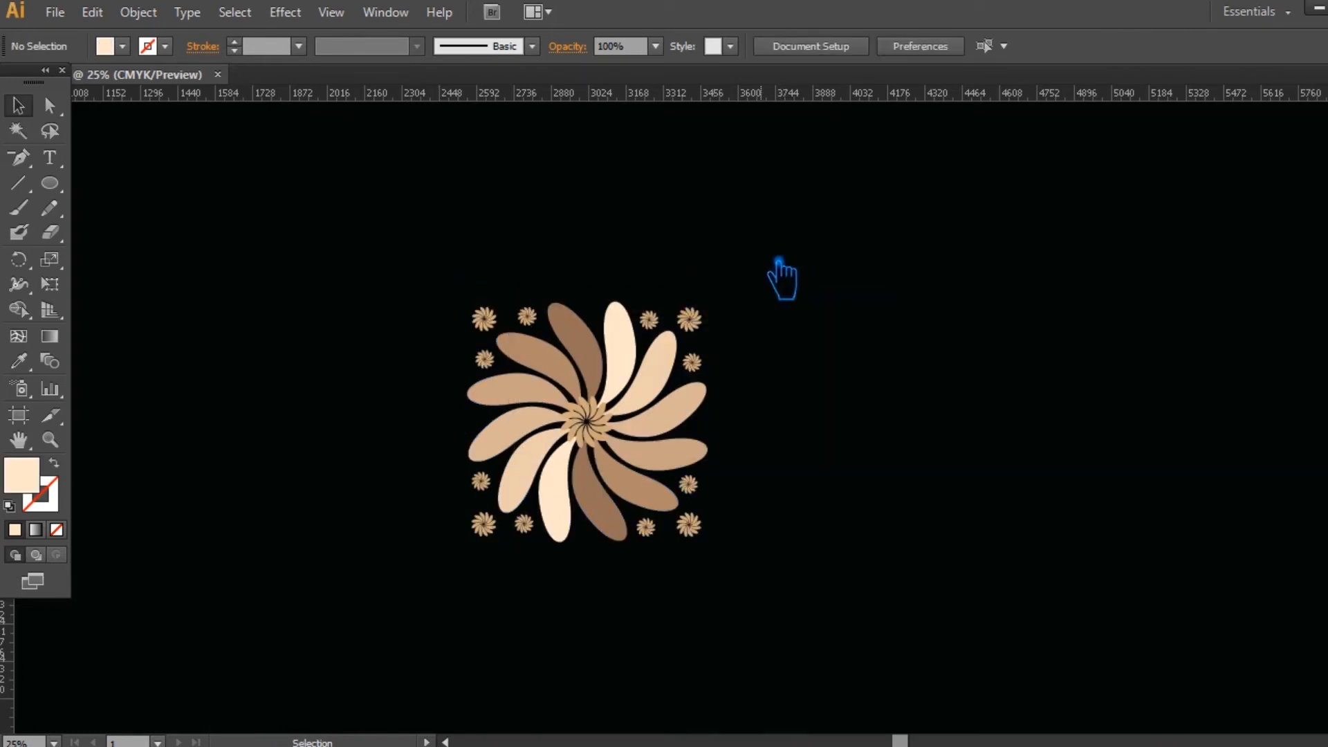
- Create a new pattern swatch from the grouped flower motif
click(638, 380)
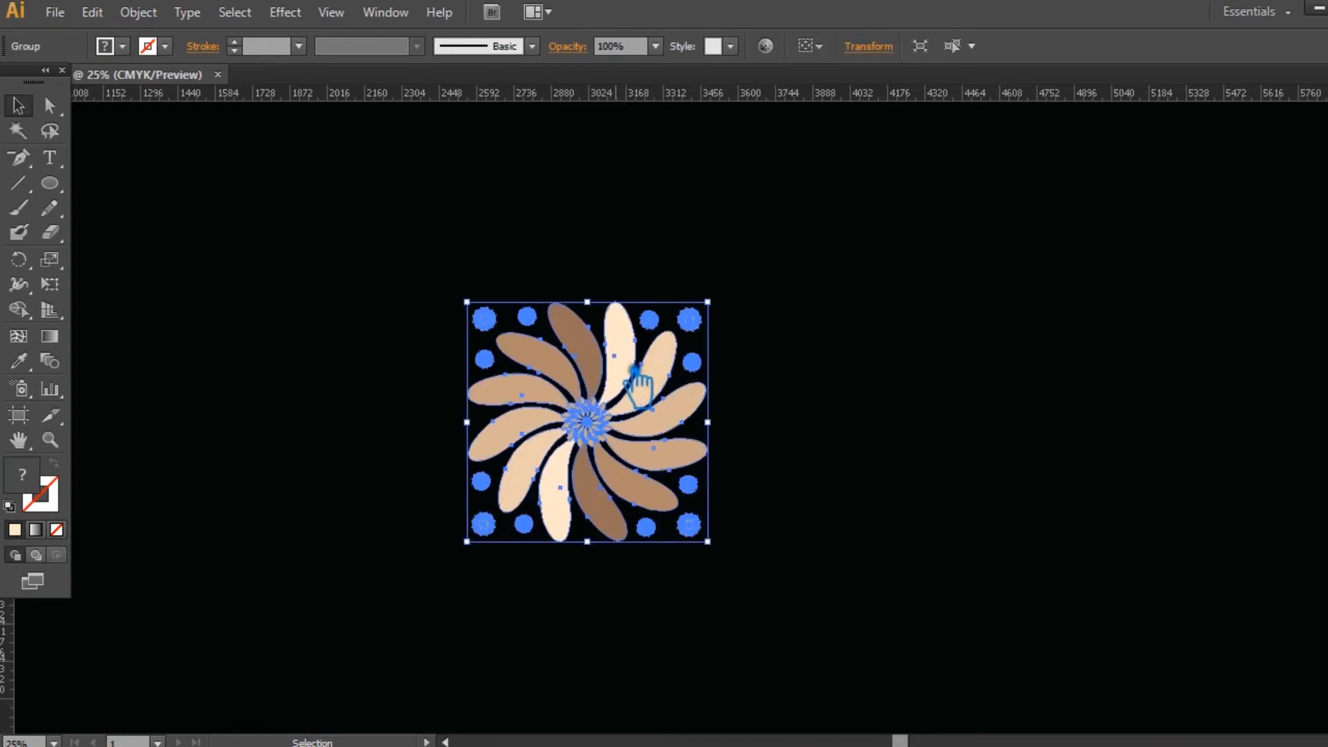
key(a)
key(v)
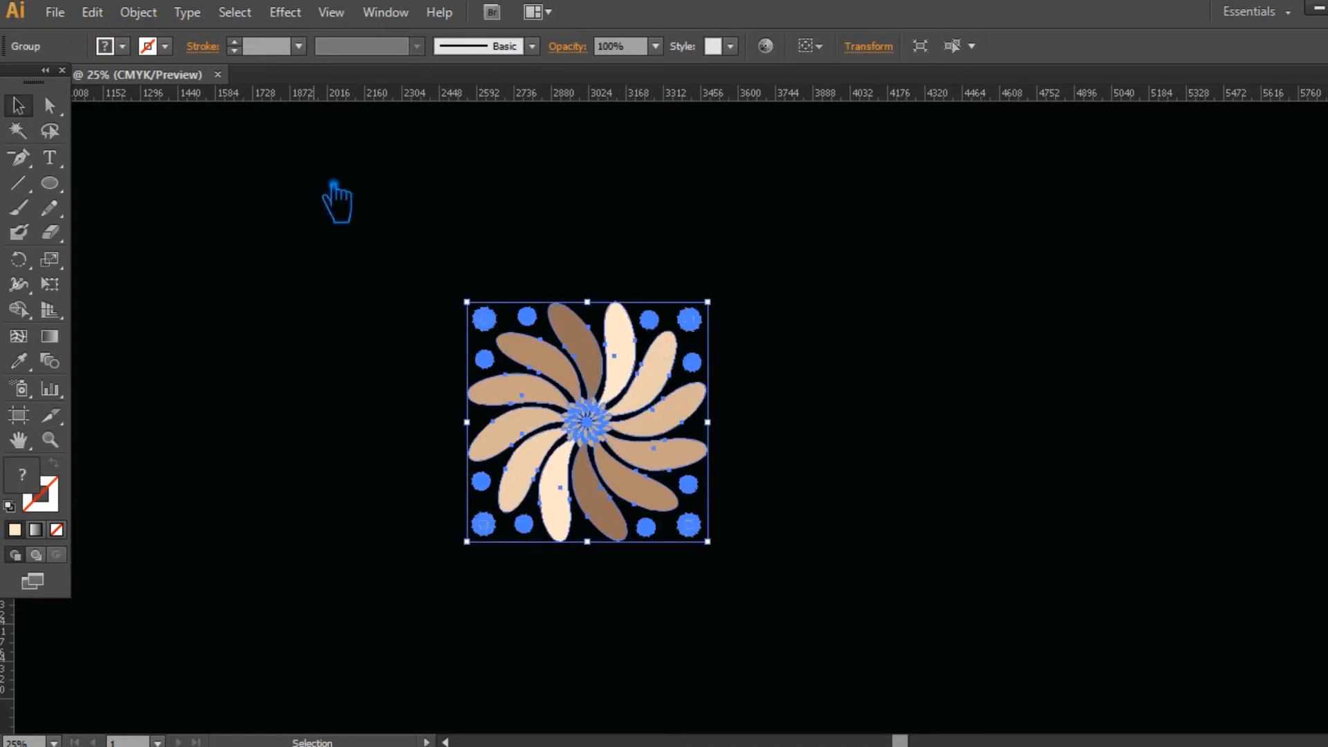
click(138, 12)
mouse_move(239, 436)
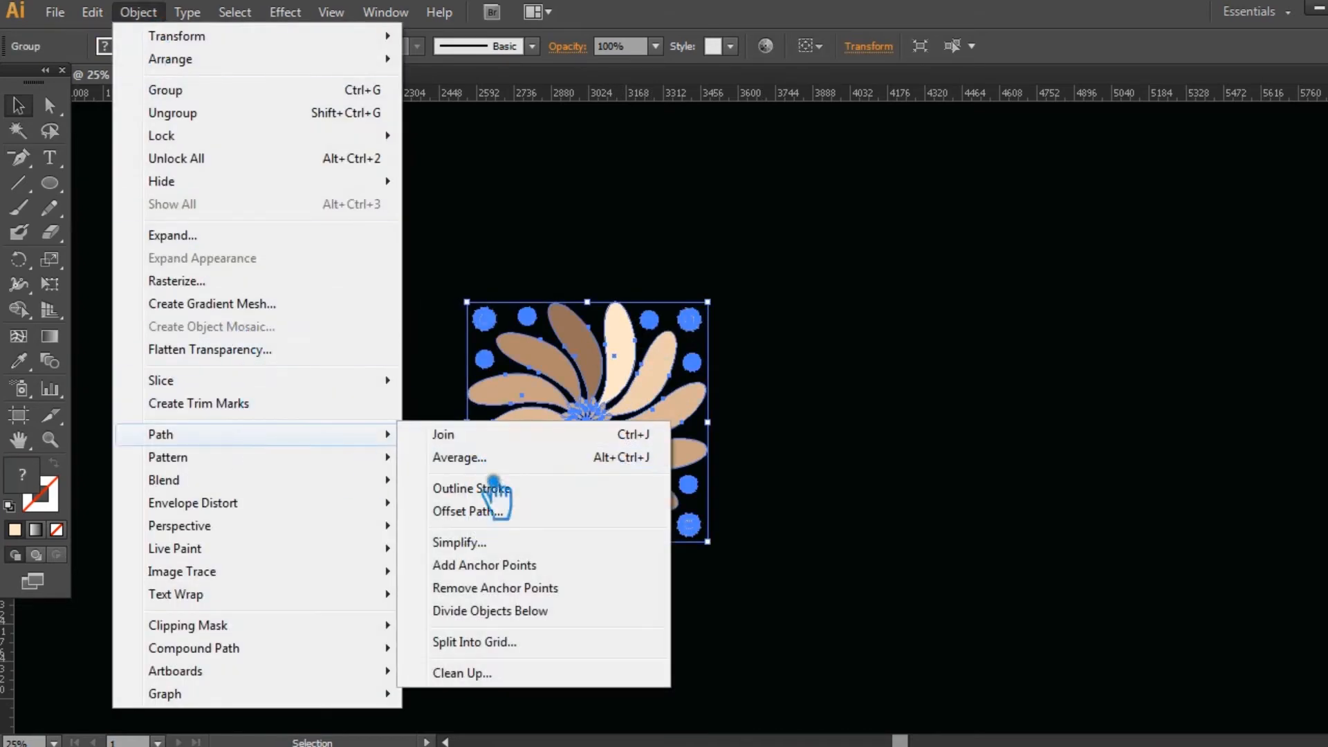
click(468, 511)
click(1103, 310)
click(138, 12)
mouse_move(305, 457)
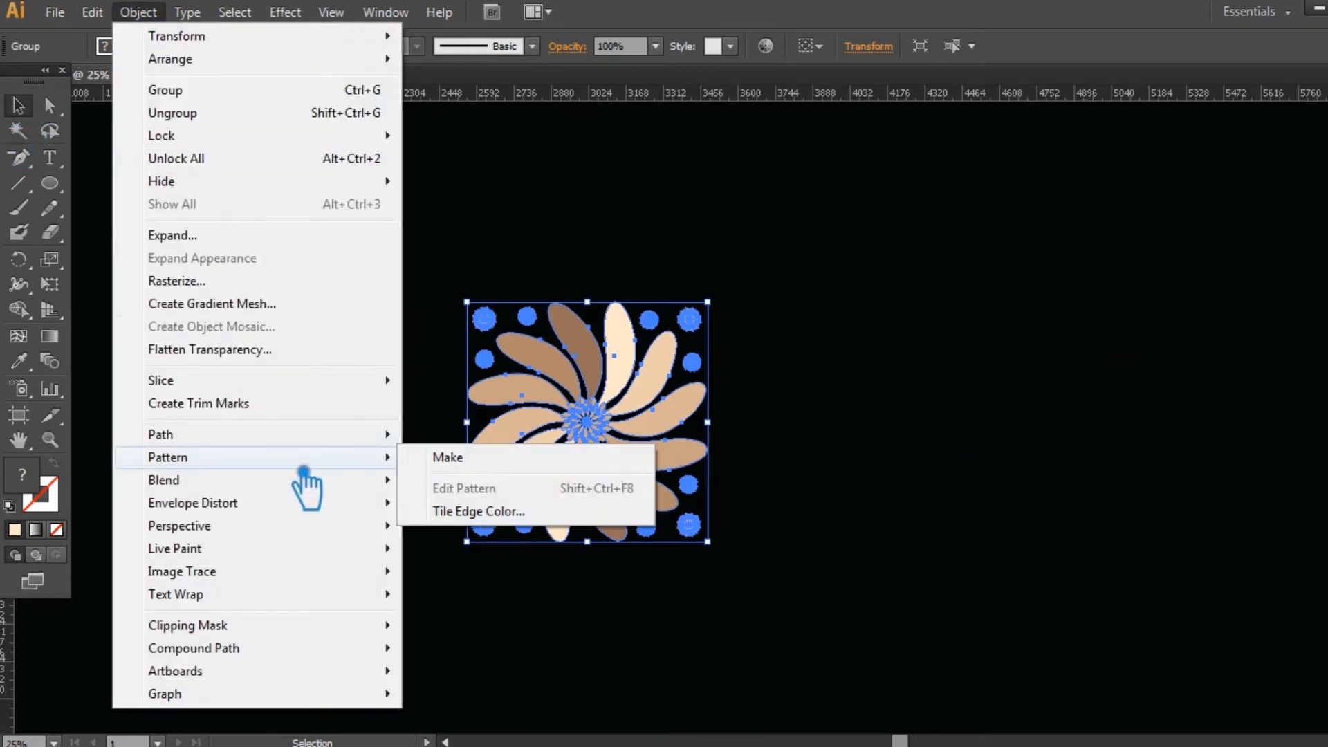
click(465, 457)
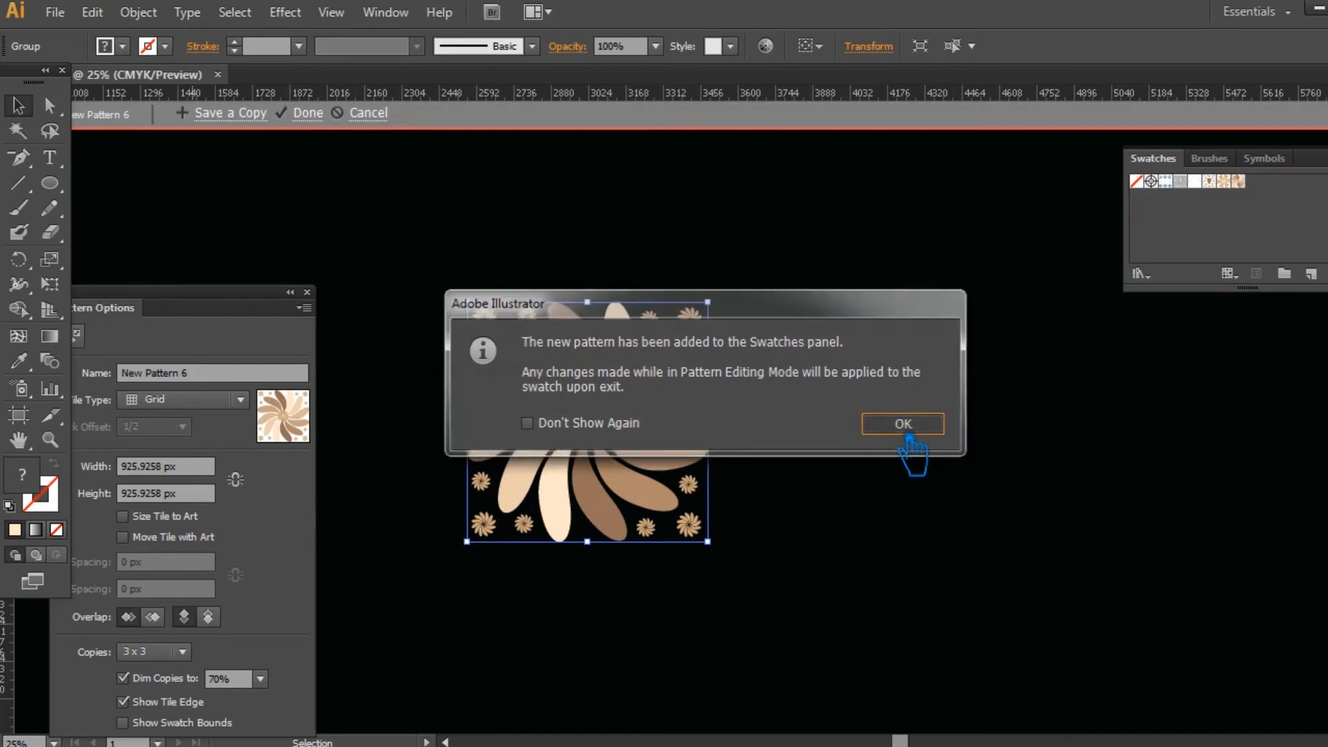
click(907, 425)
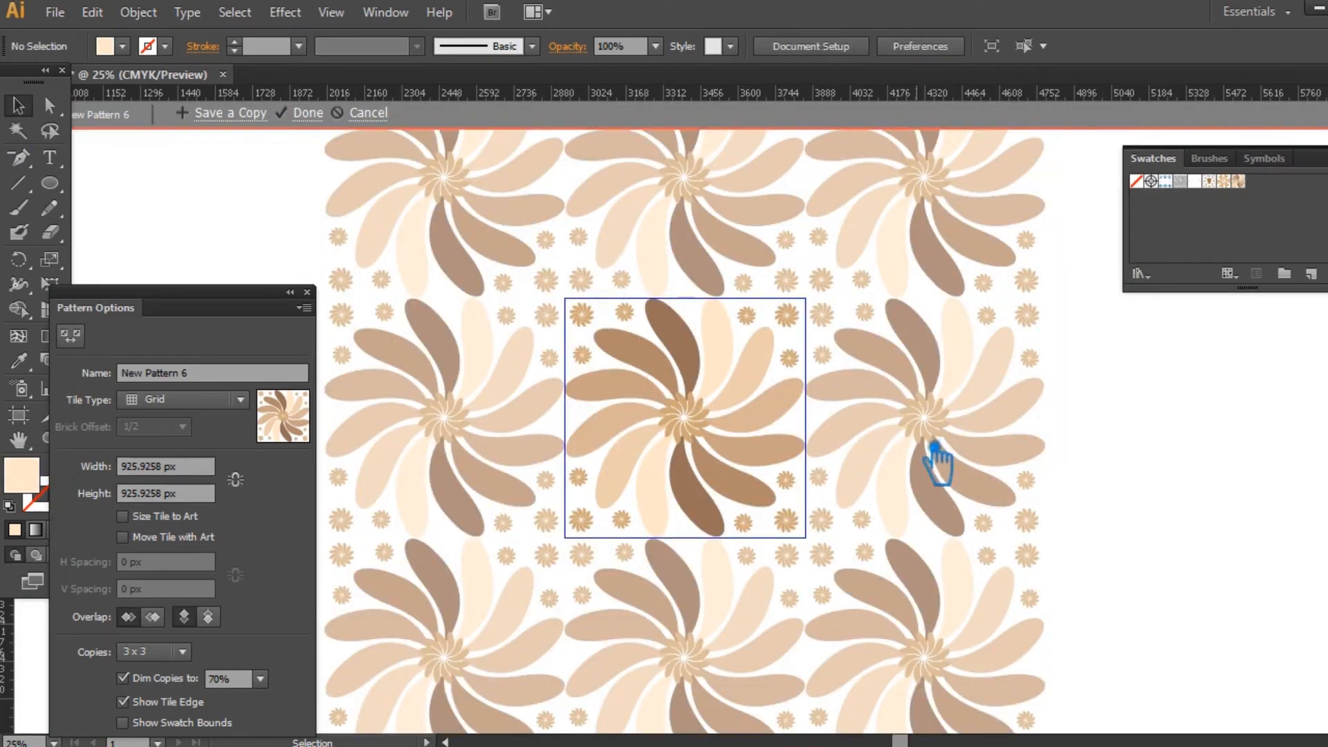
- Size the pattern tile to the art, set horizontal and vertical spacing to 40 px, and finish editing the pattern
click(124, 516)
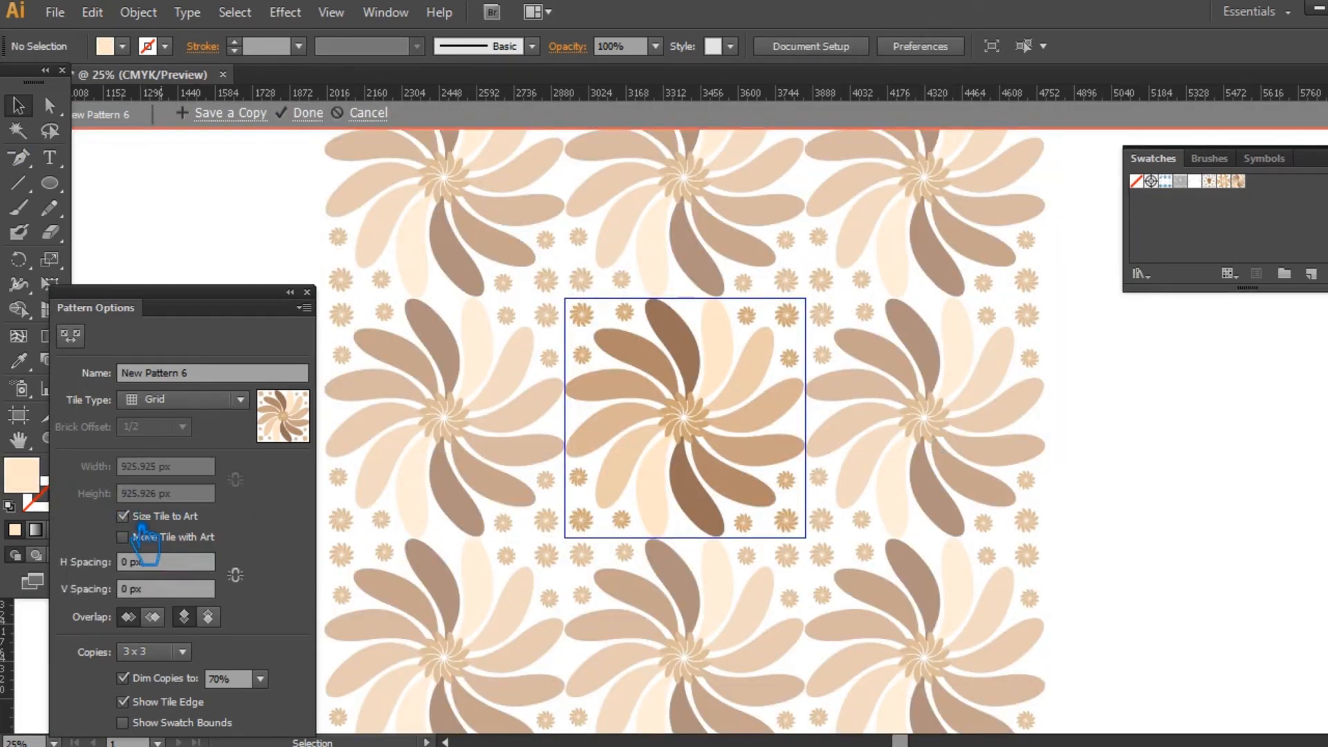
click(147, 590)
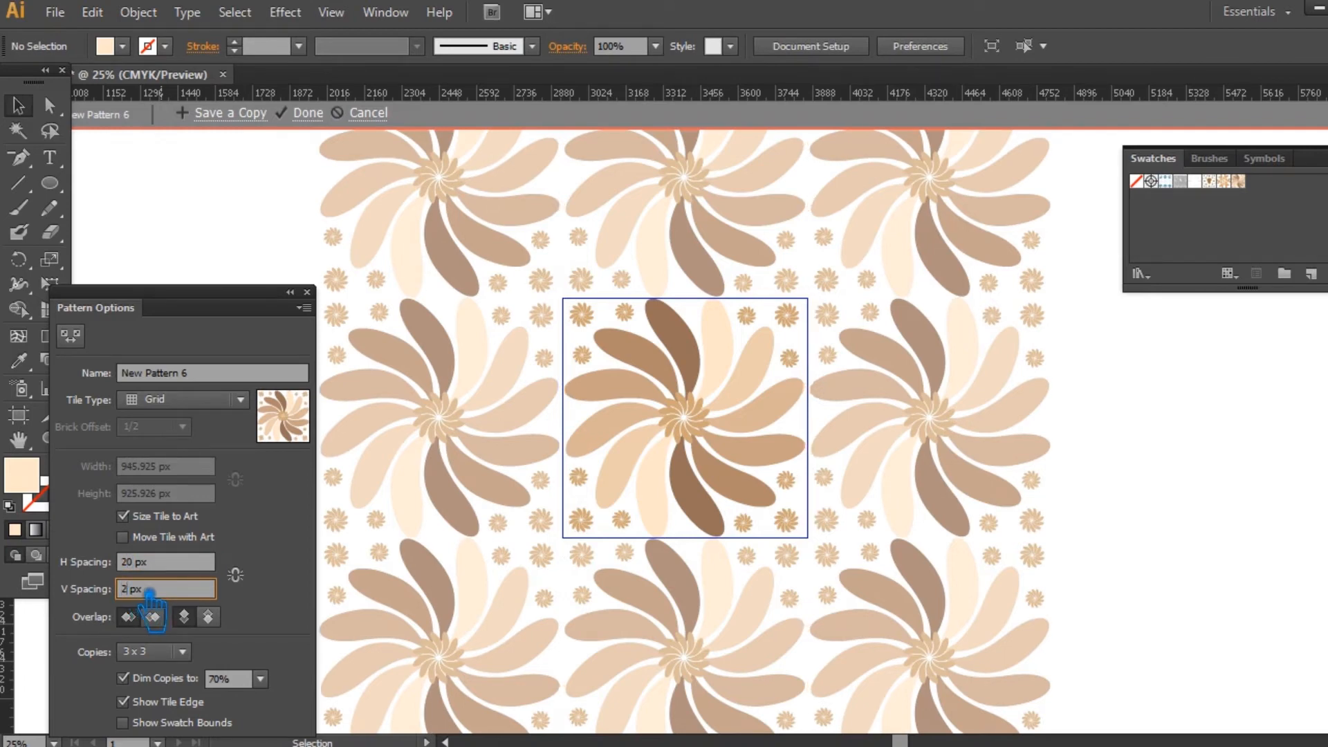
click(179, 571)
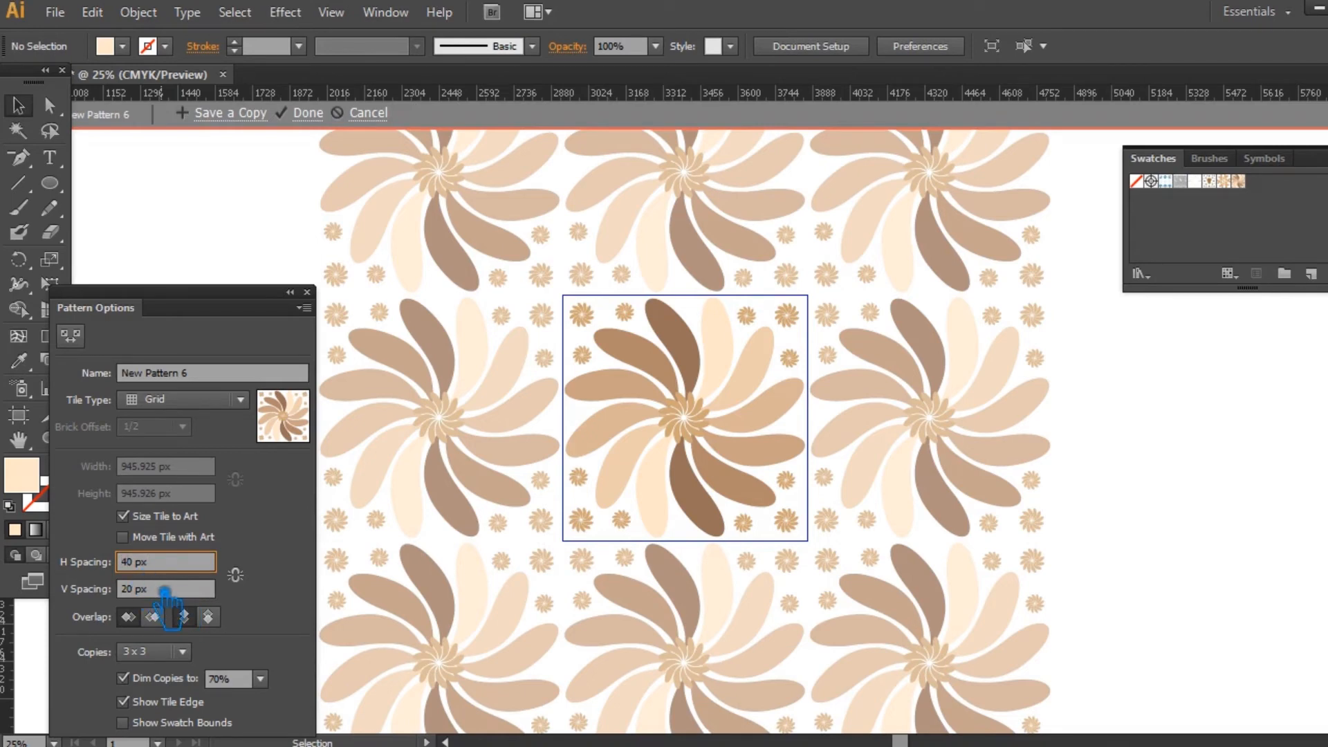
click(169, 589)
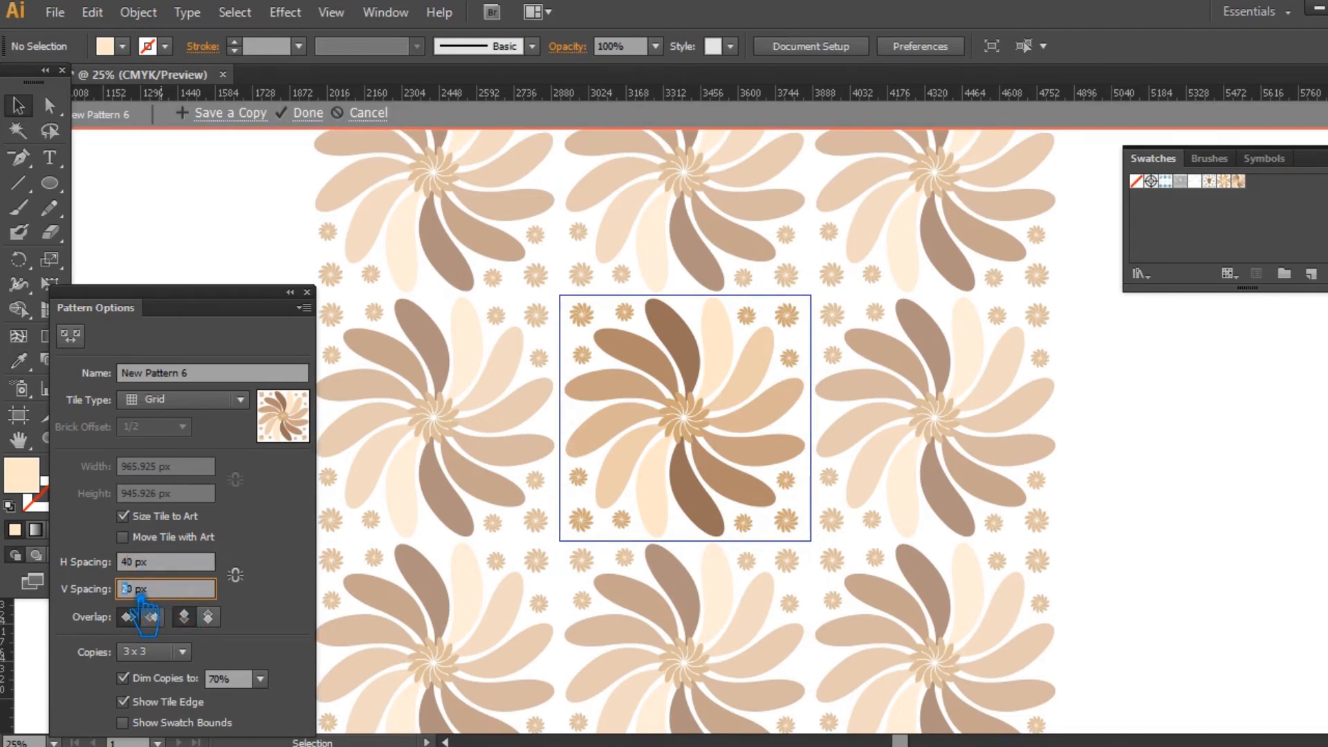
click(187, 566)
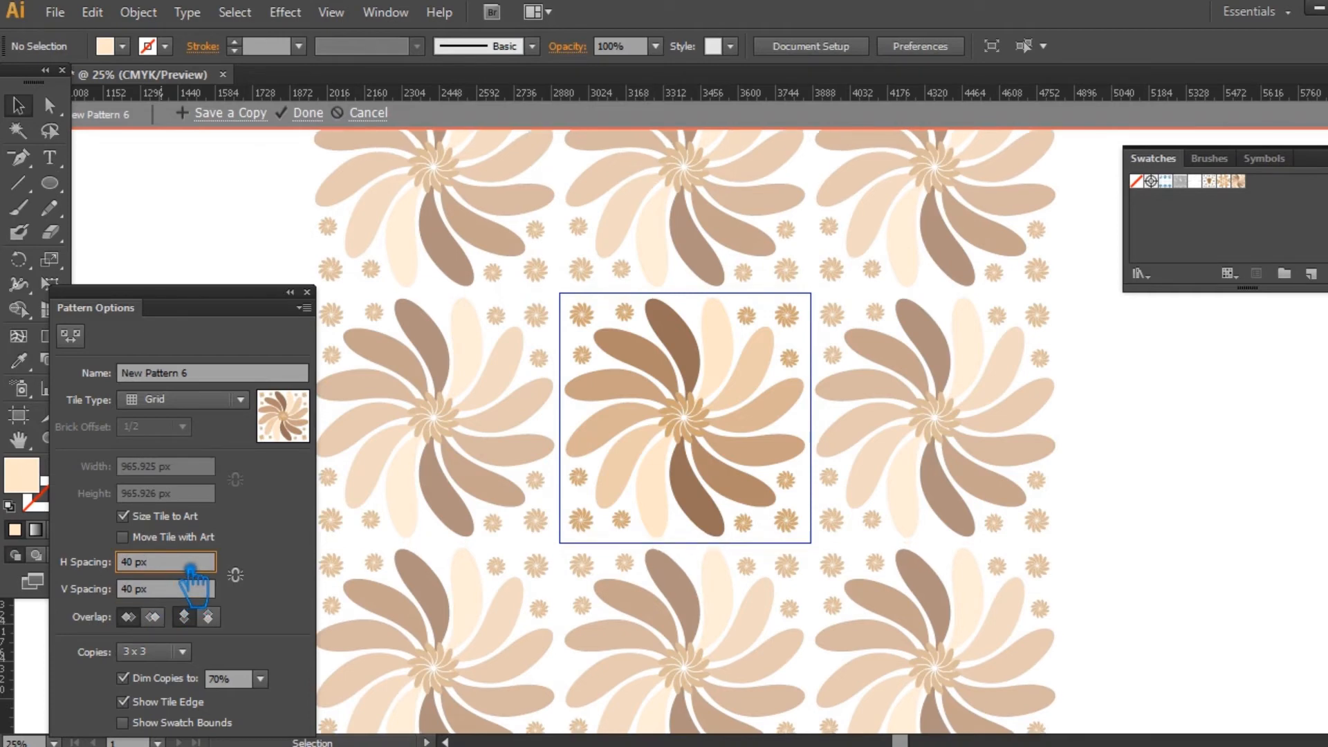
click(308, 113)
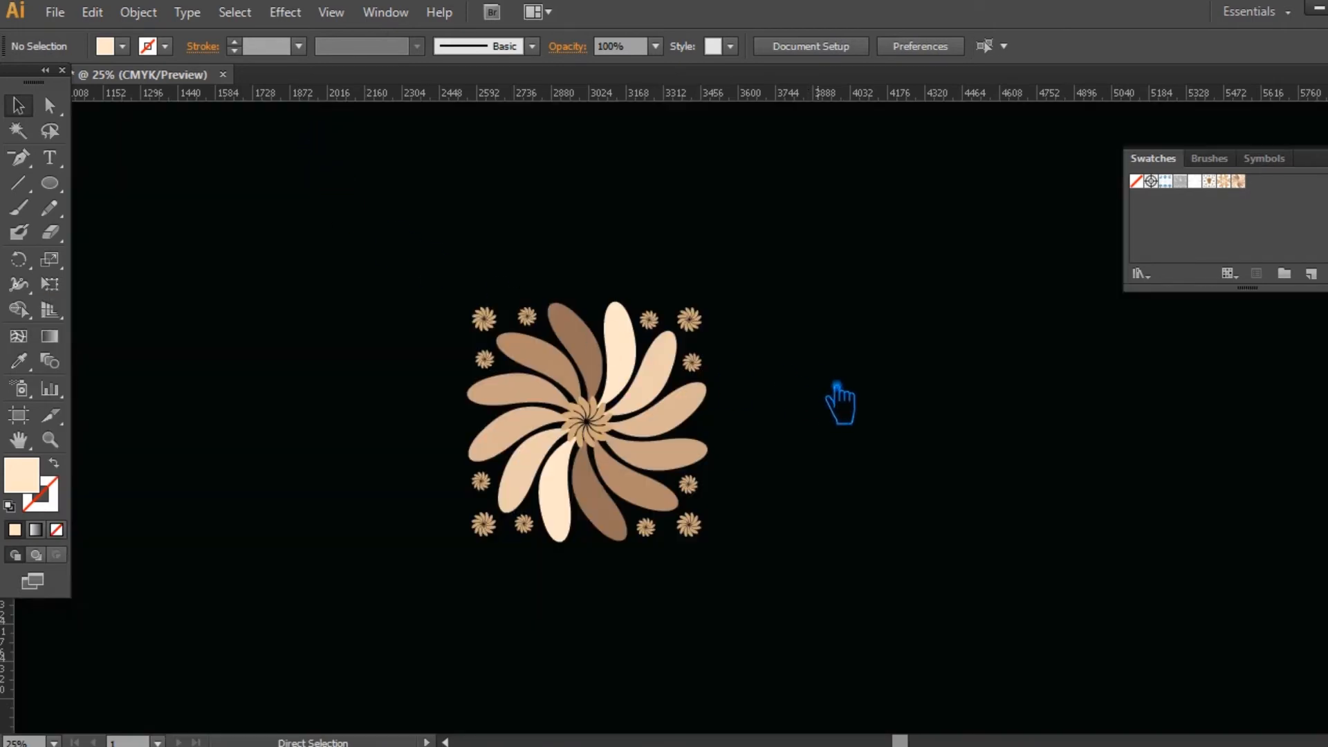
- Move the flower motif off the black artboard onto the empty canvas beside it
key(ctrl+minus)
key(ctrl+minus)
drag(808, 428, 681, 433)
click(573, 426)
drag(573, 426, 1273, 485)
click(685, 505)
drag(681, 488, 656, 361)
key(ctrl+plus)
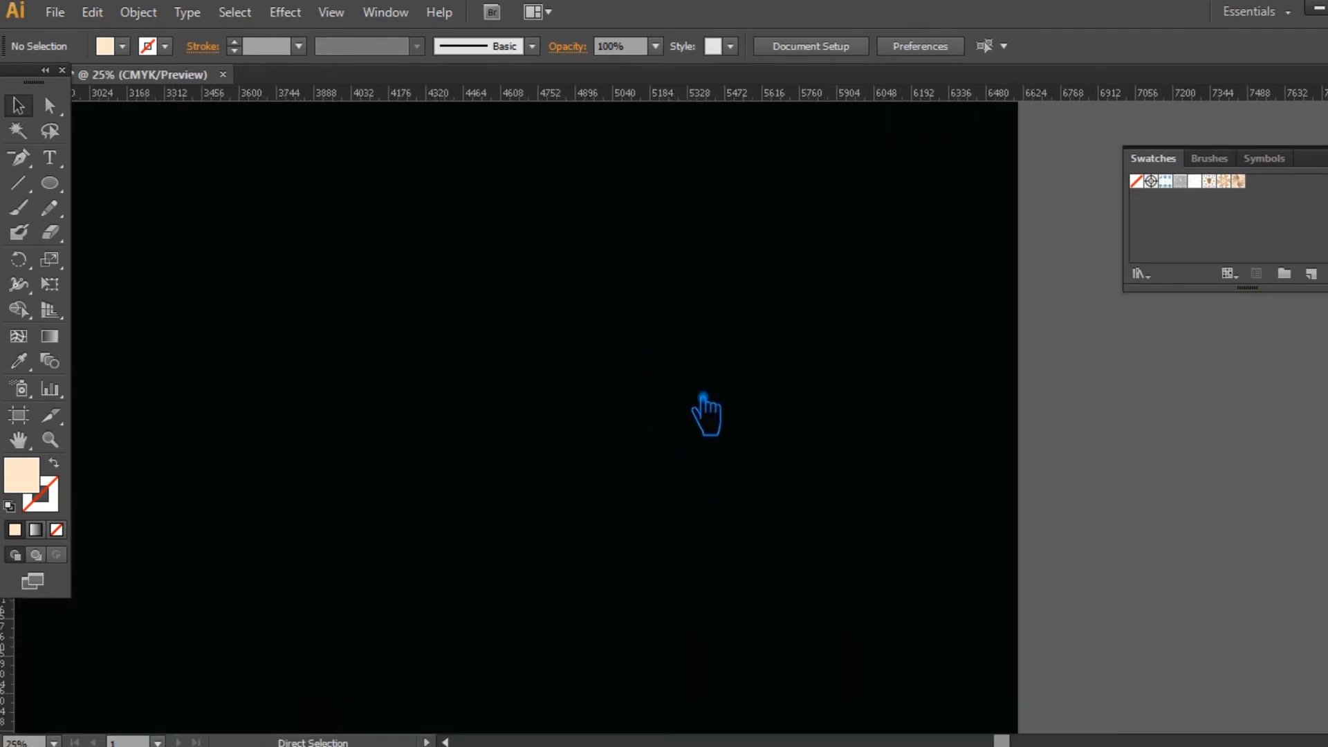
key(ctrl+minus)
drag(703, 398, 863, 419)
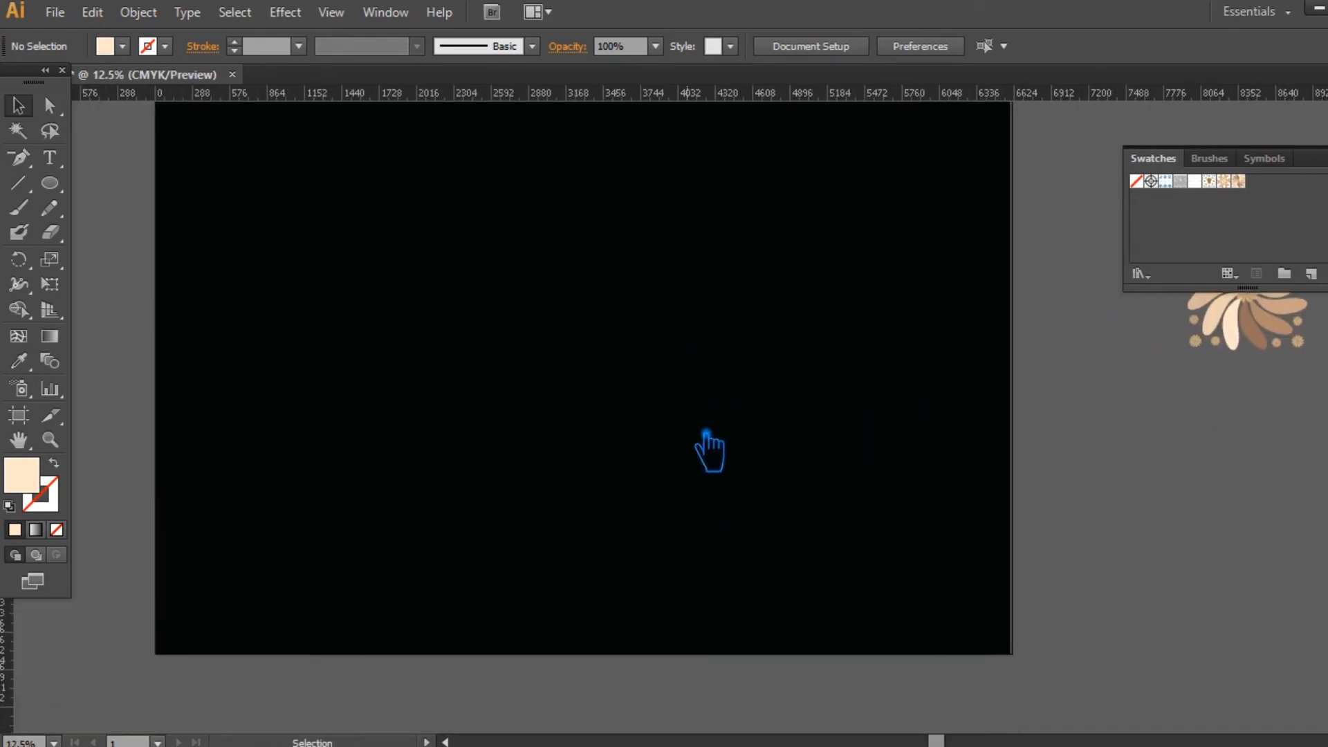
- Duplicate the black background rectangle in place and fill the copy with the new flower pattern swatch
click(705, 432)
click(1180, 434)
click(856, 389)
key(ctrl+c)
key(ctrl+f)
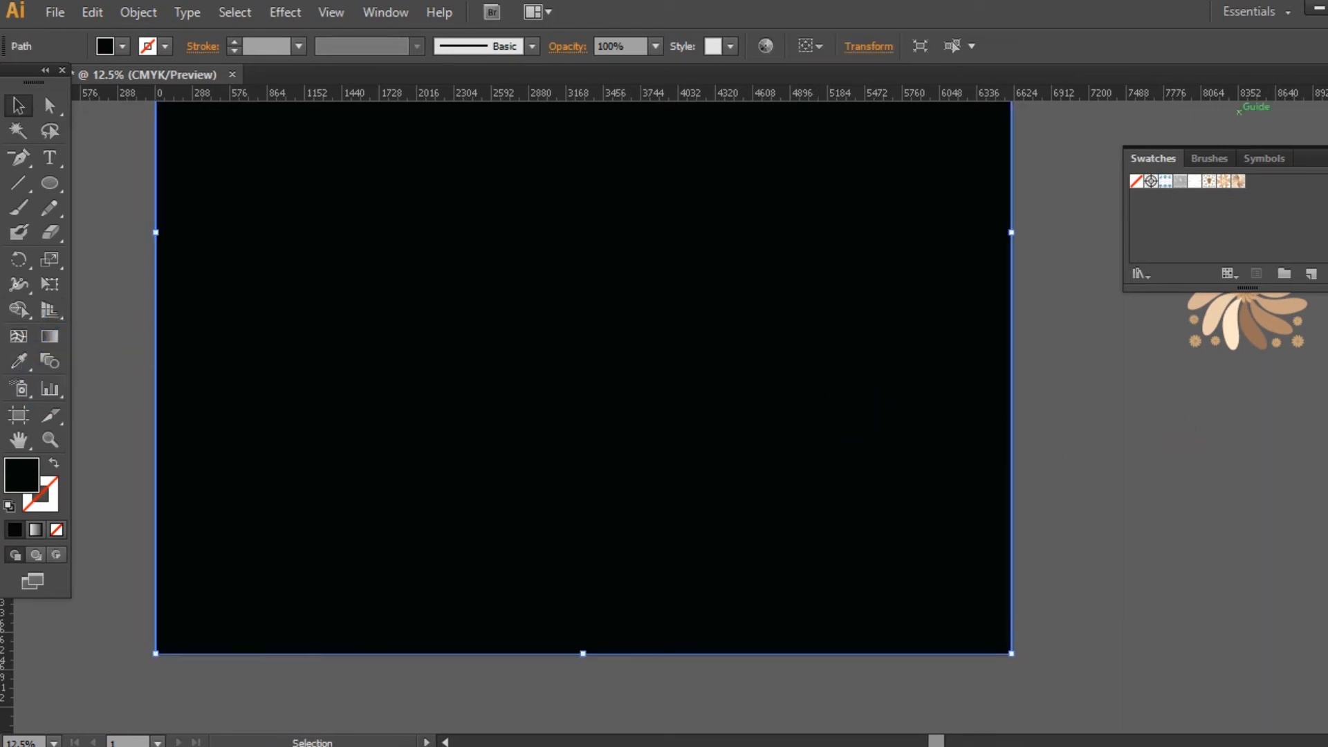
drag(1261, 188, 1258, 195)
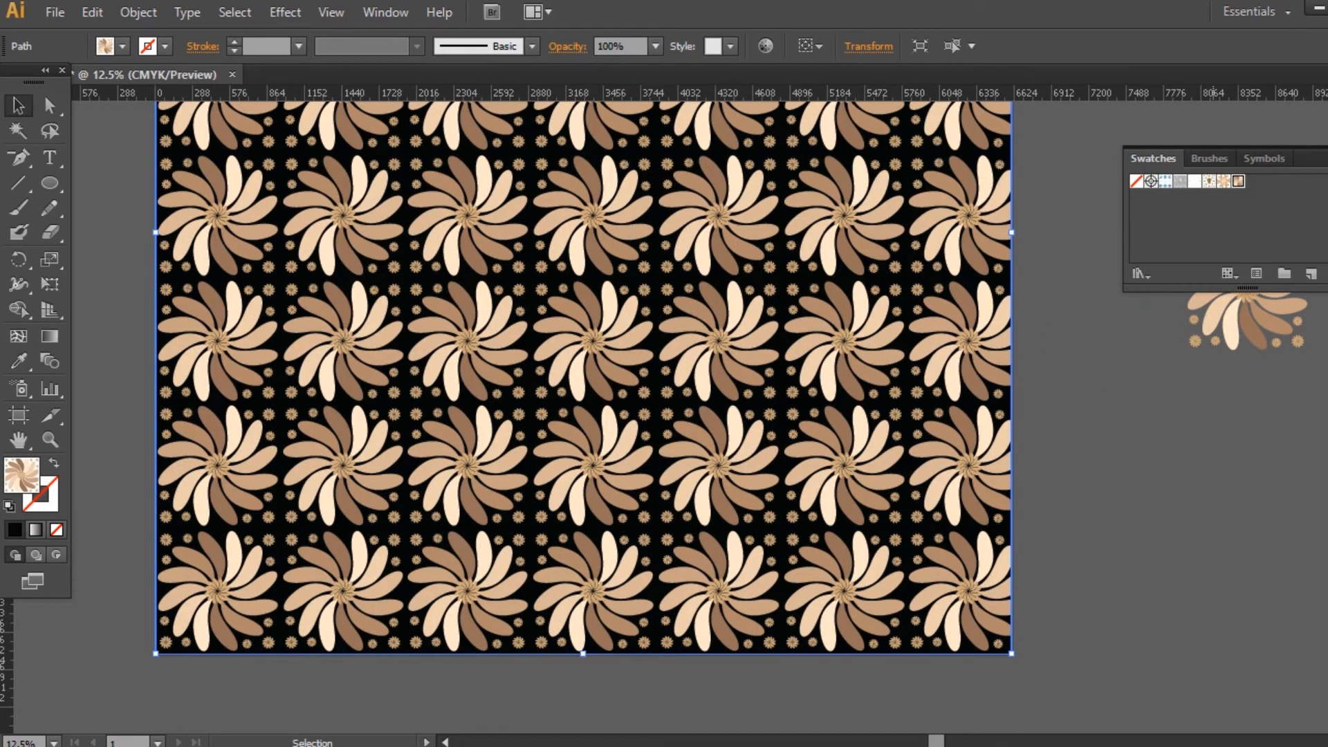
- Clear the selection on the patterned rectangle and save the document
click(1163, 229)
drag(1134, 373, 1069, 342)
key(ctrl+minus)
key(ctrl+s)
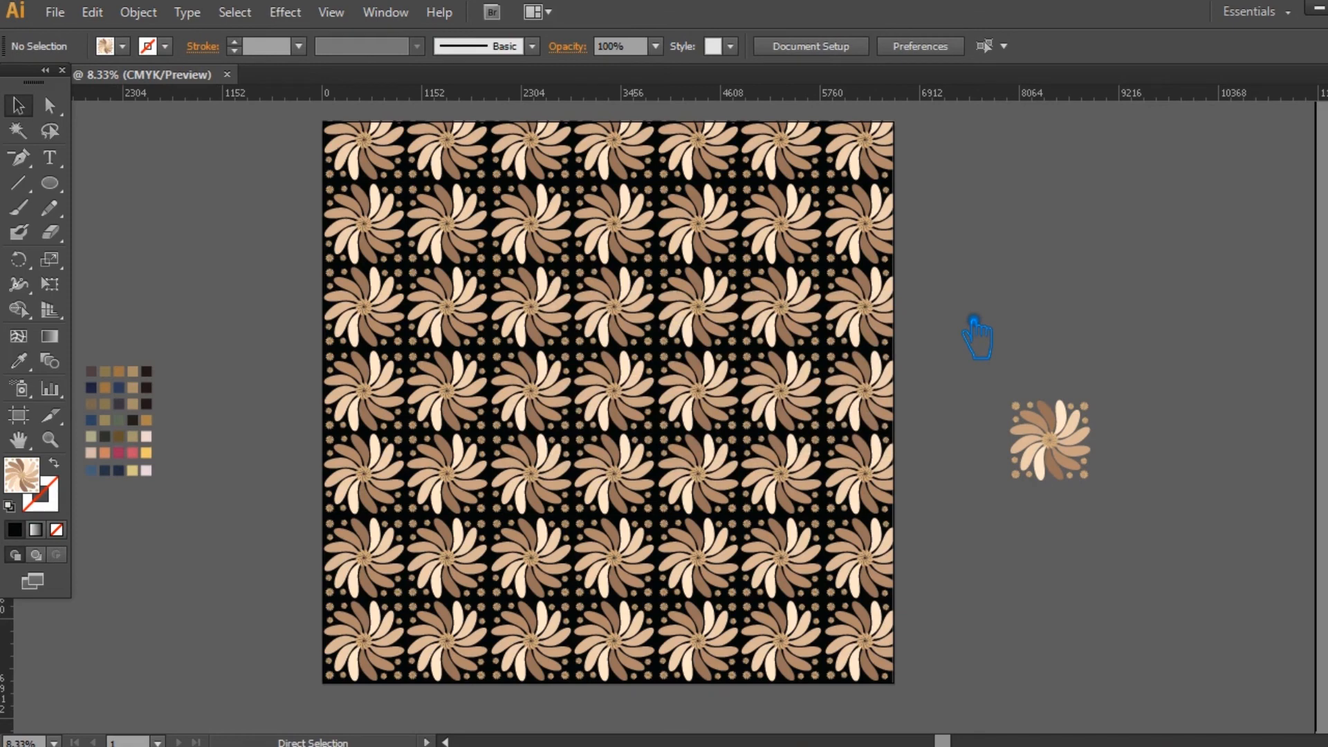
- Export the artboard for web as a maximum-quality 6600 x 6500 px JPEG named Leggings-1 in folder 172
key(ctrl+alt+shift+s)
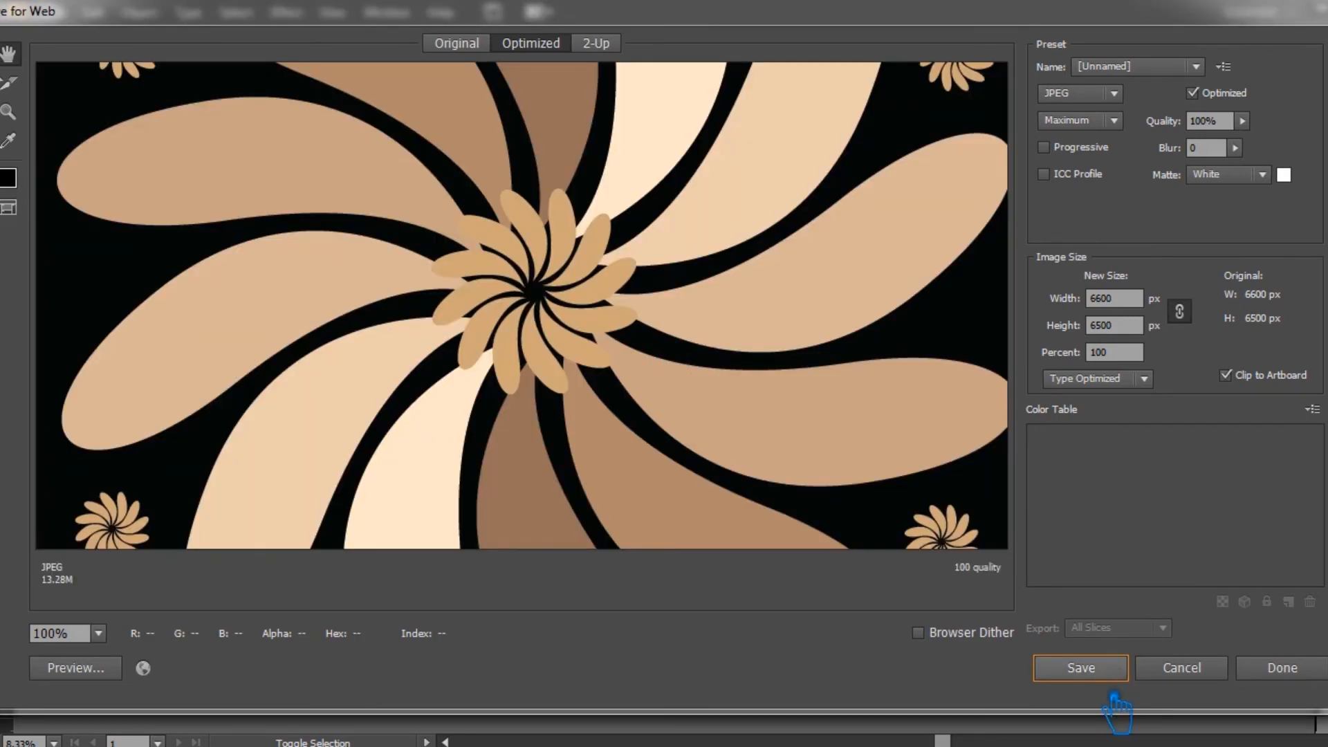
click(1081, 668)
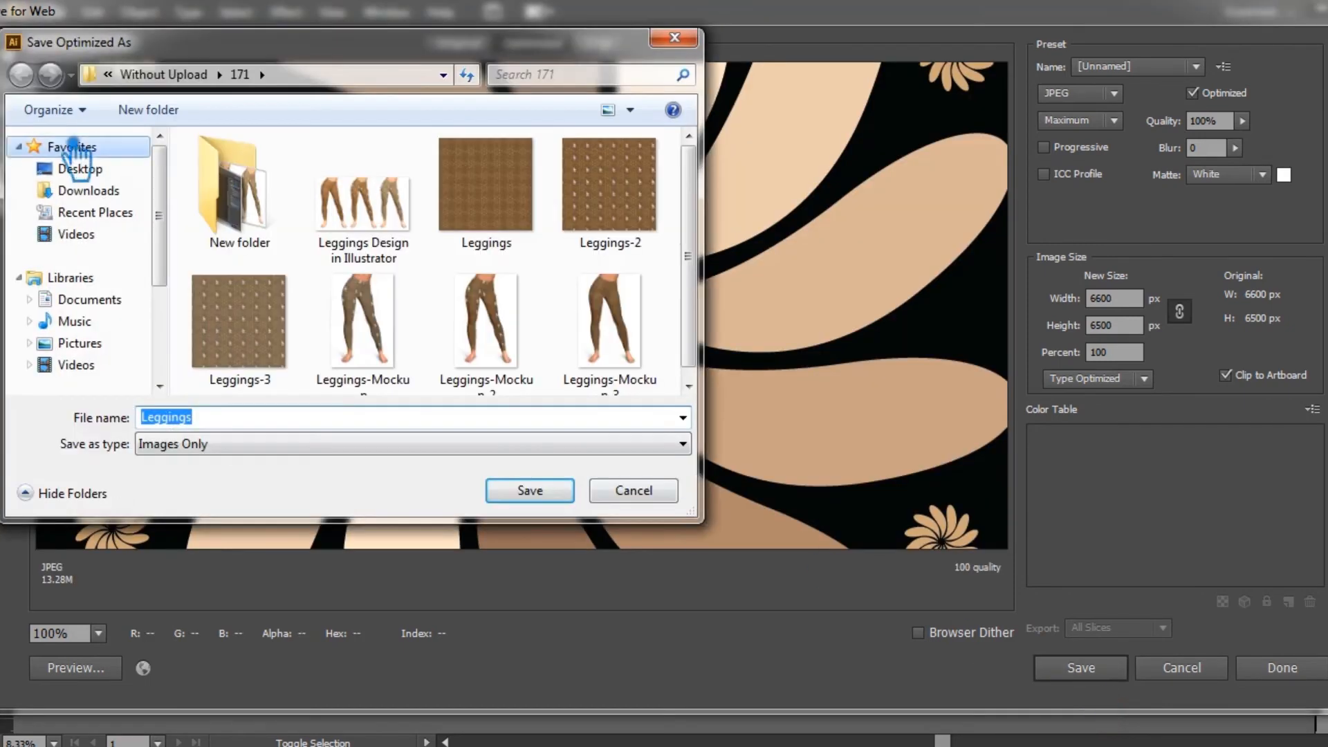
drag(691, 154, 691, 379)
double_click(510, 233)
click(273, 418)
text(0)
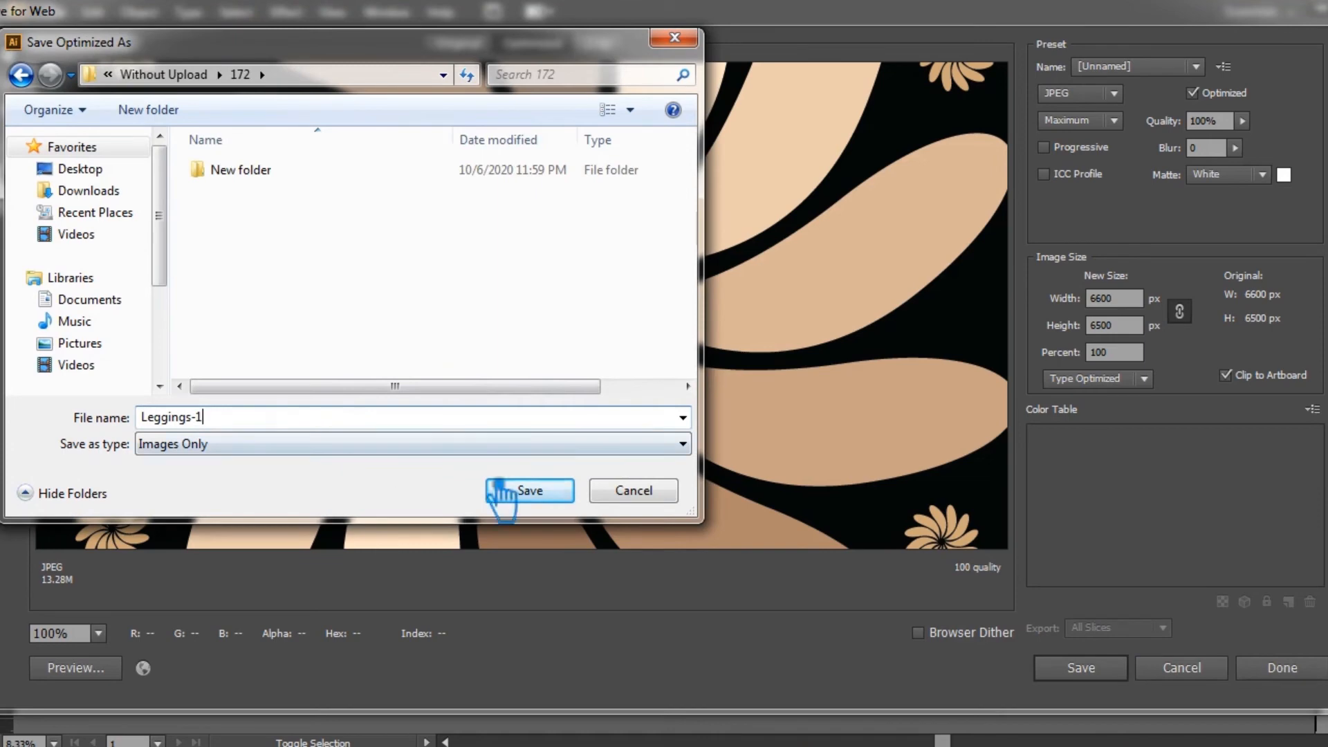
click(555, 499)
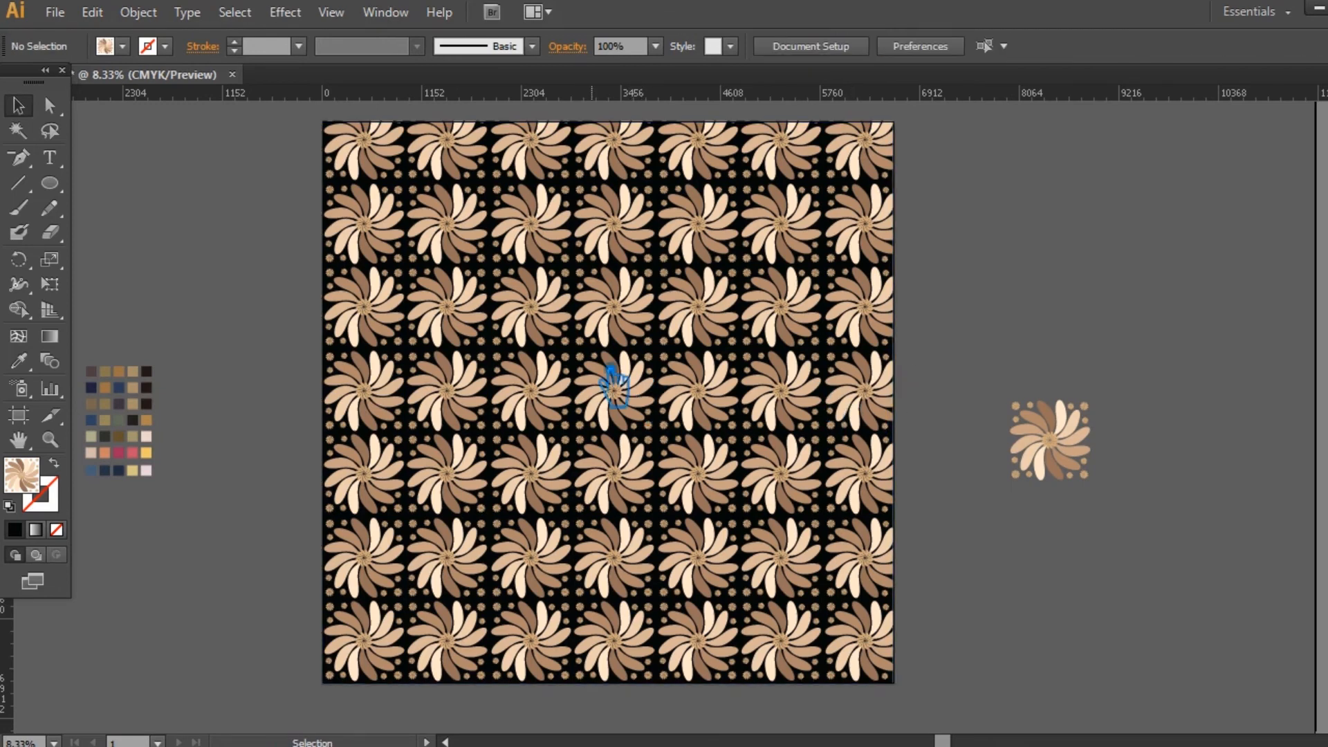
- Select the black rectangle behind the pattern and try several palette colours as its fill, settling on the very dark brown swatch
click(614, 384)
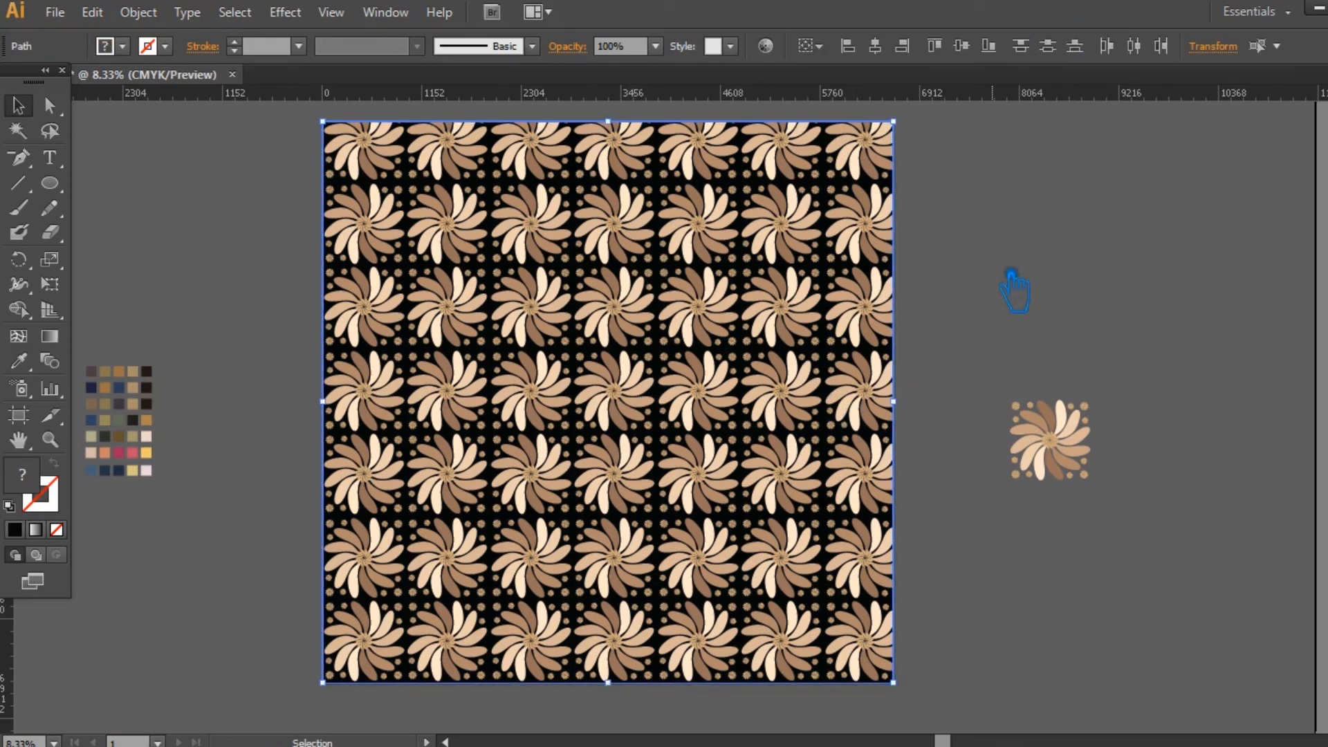
click(194, 388)
click(387, 409)
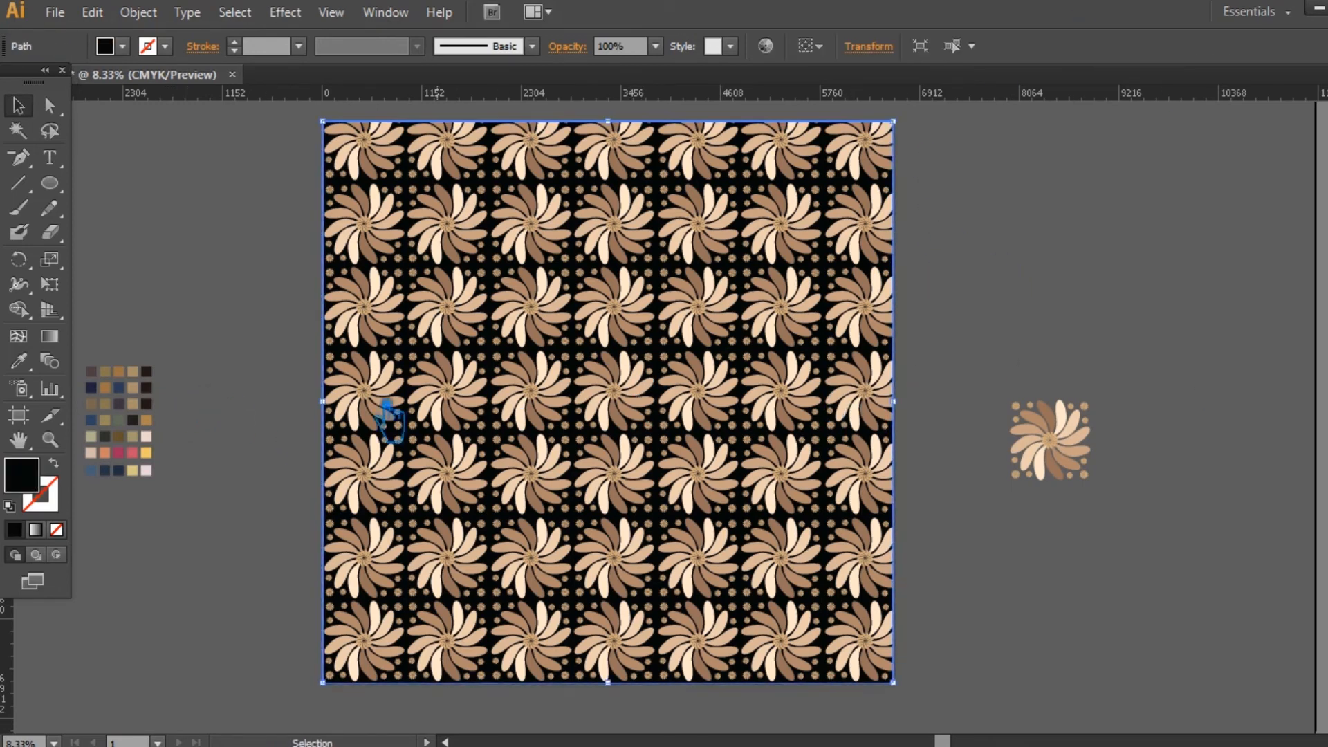
click(18, 361)
click(104, 403)
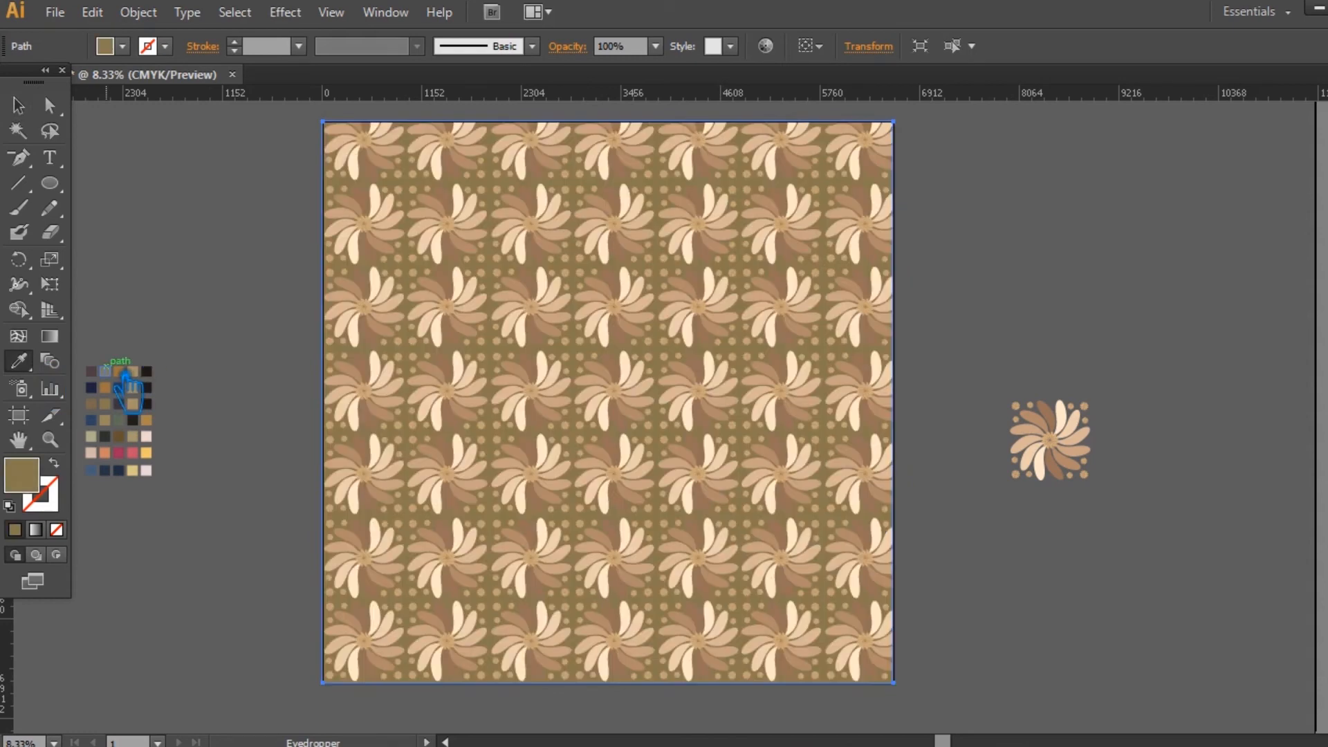
click(92, 452)
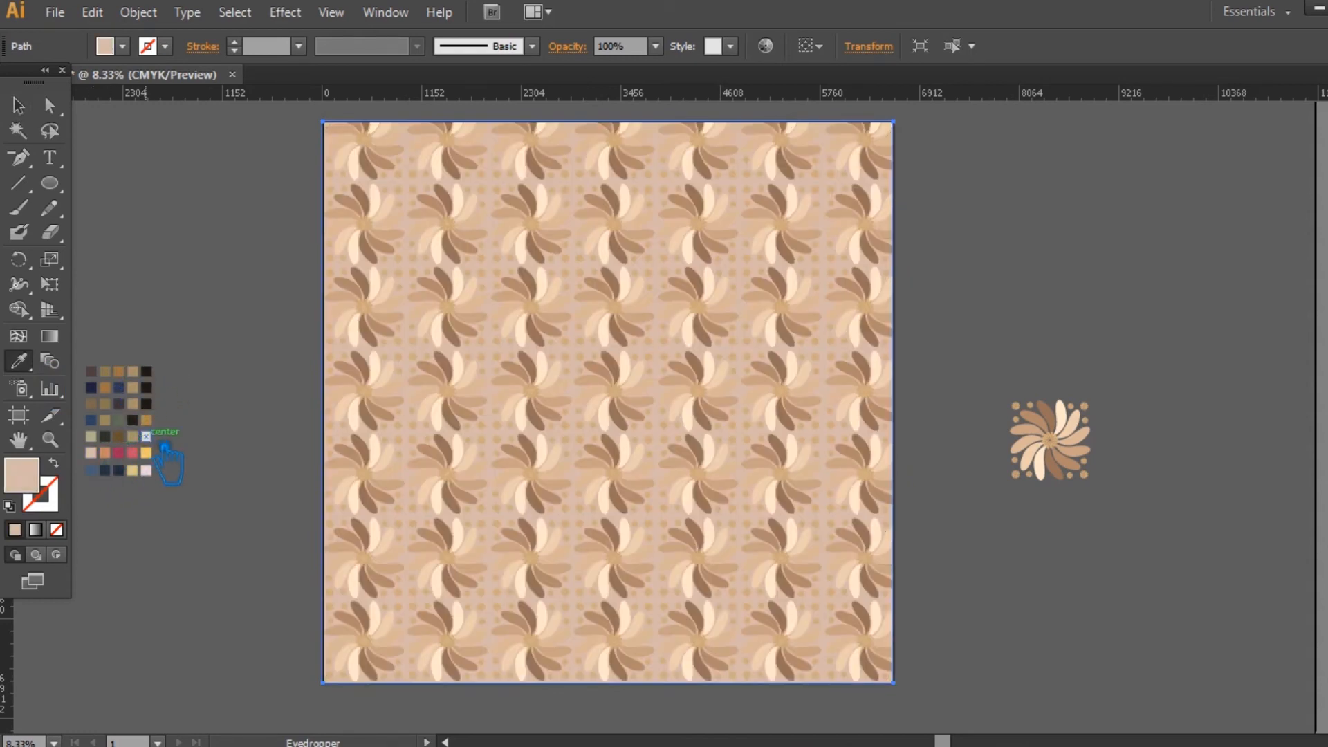
click(146, 420)
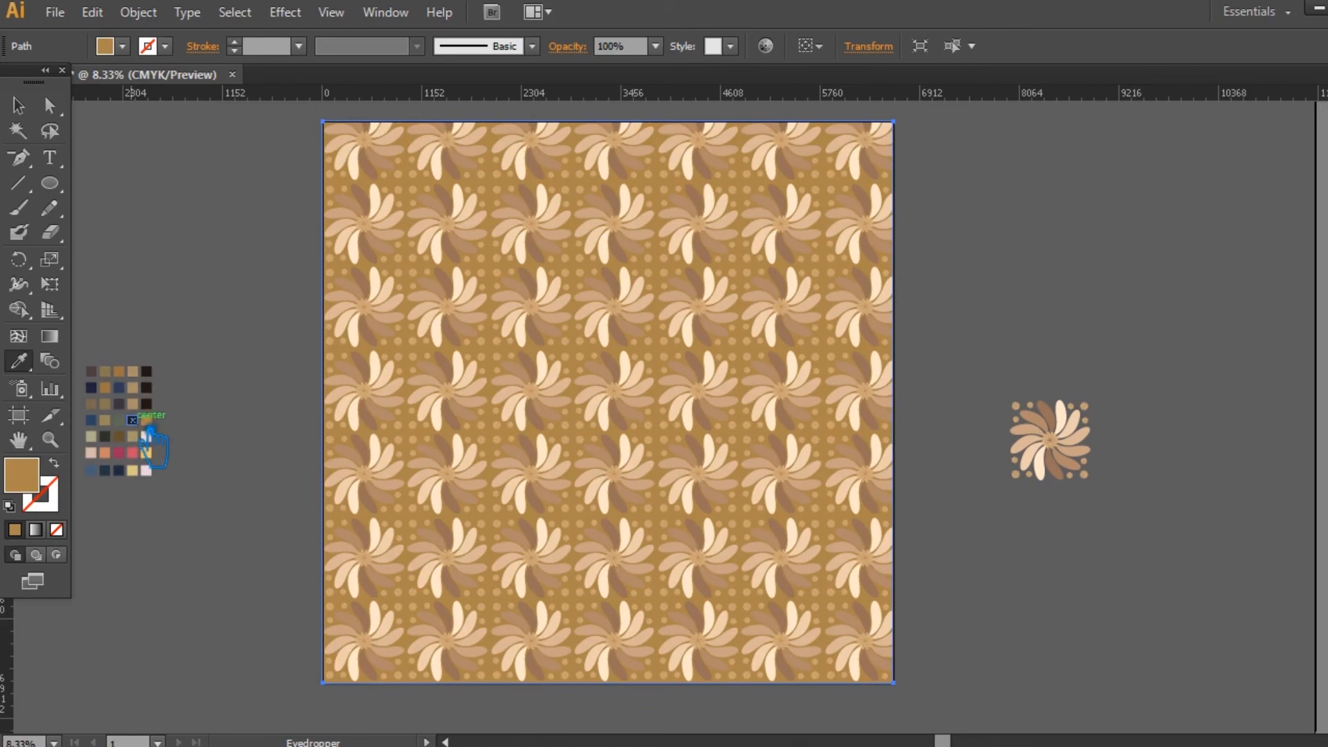
click(104, 402)
click(87, 405)
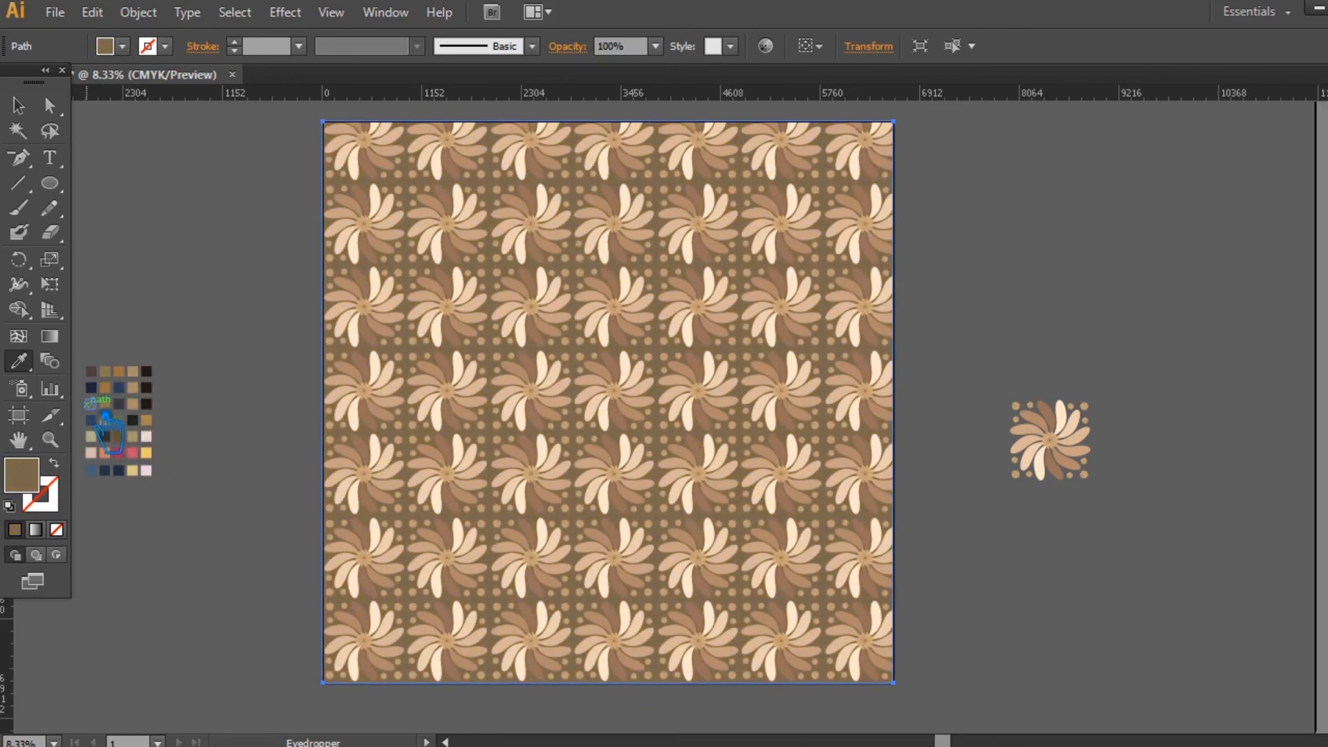
click(146, 386)
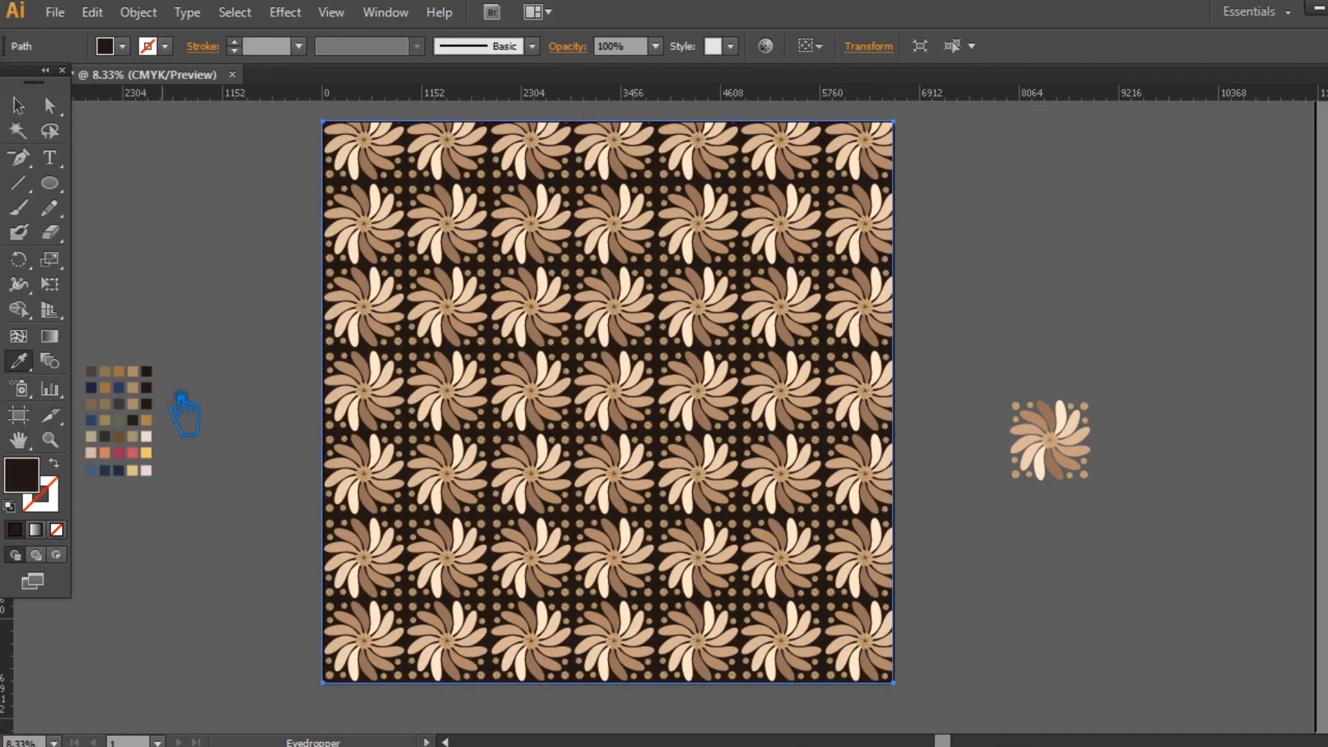
- Set the background rectangle's fill to brown 38281F and clear the selection
click(21, 107)
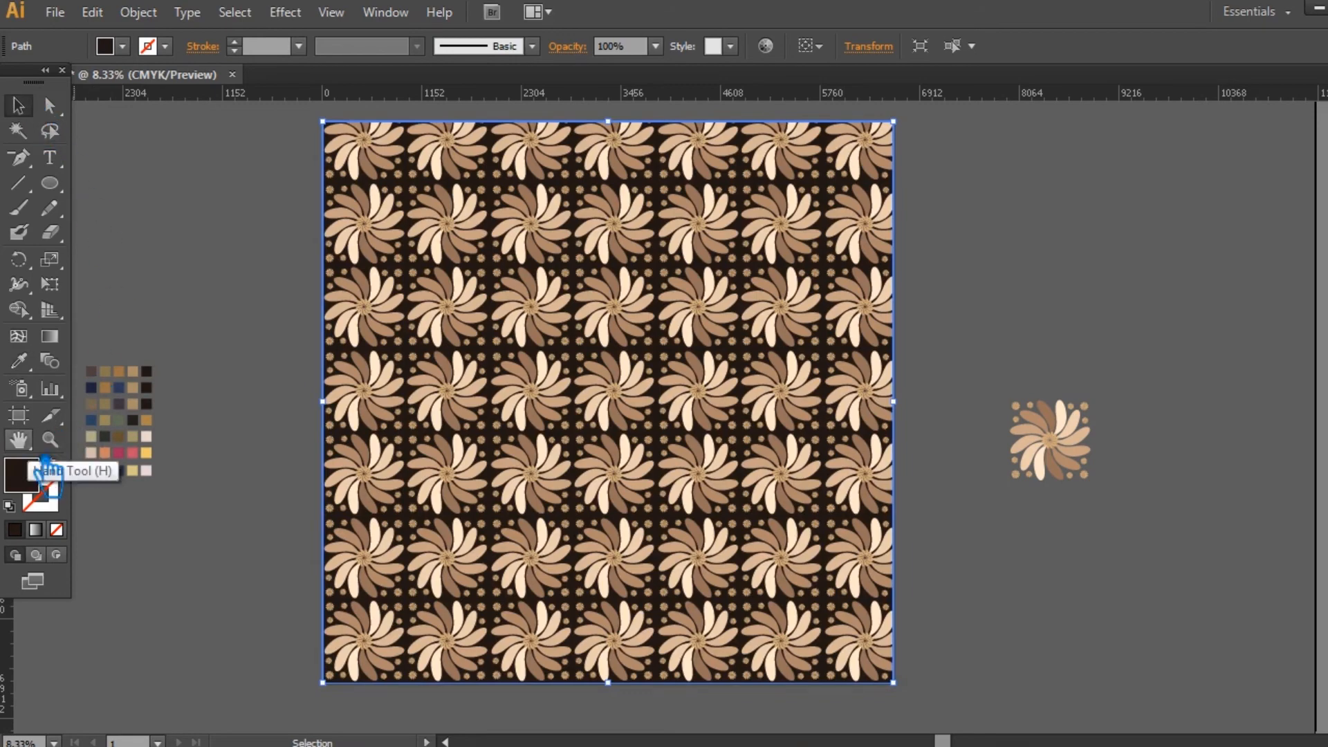
double_click(30, 474)
click(777, 300)
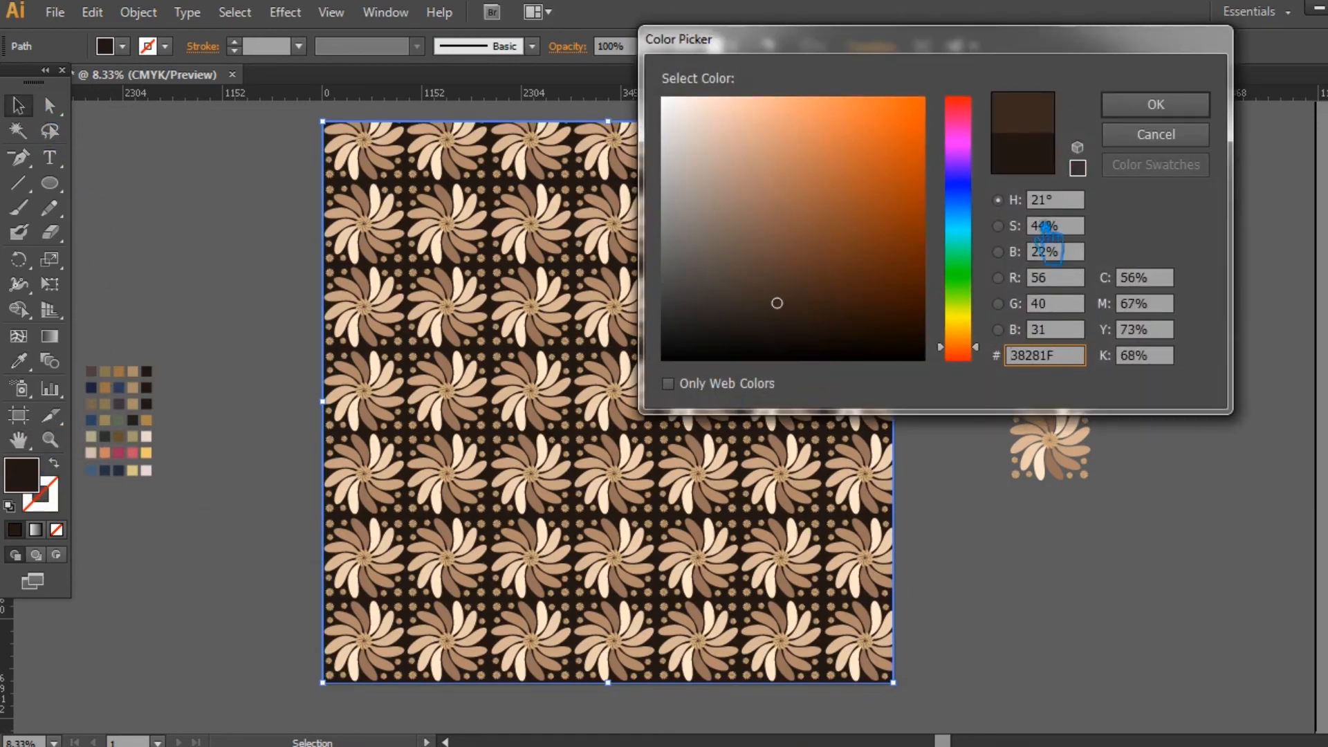
click(1156, 107)
click(1040, 221)
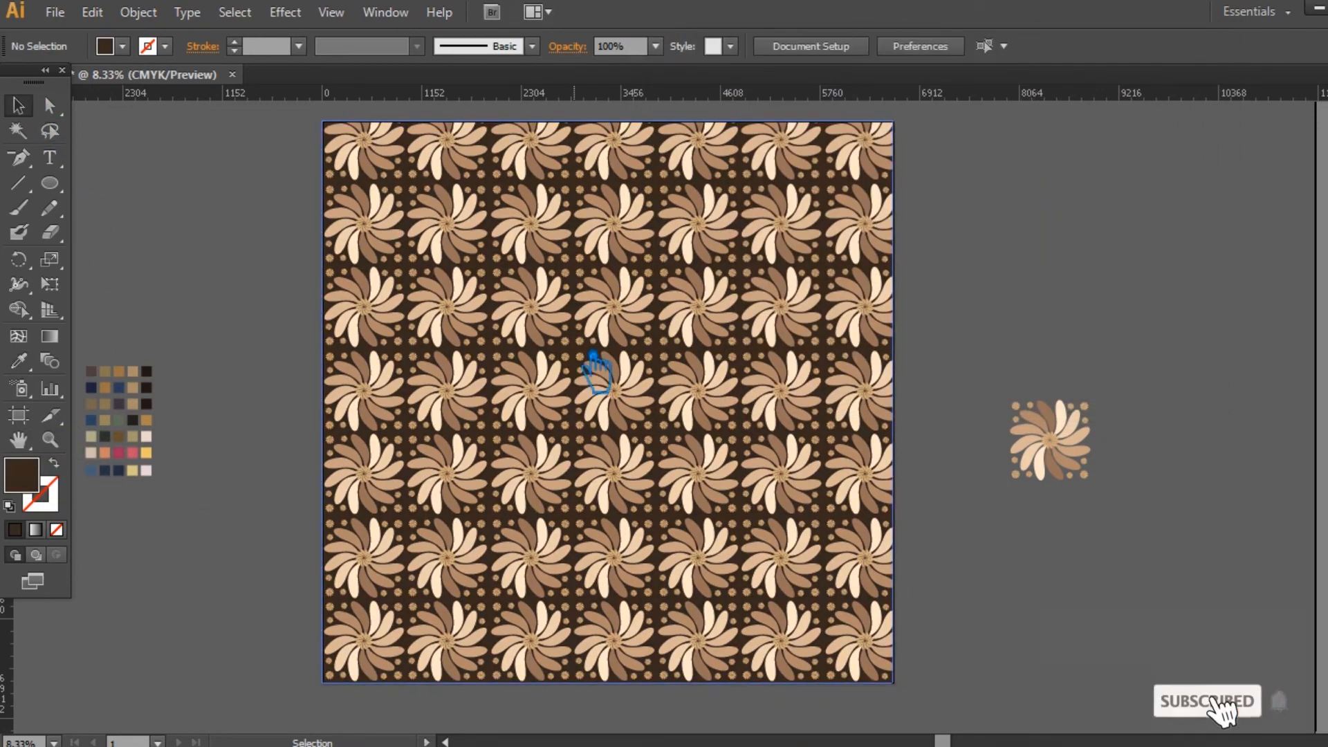
- Reselect the background rectangle, change its fill to a deeper dark brown in the Color Picker, and deselect it
click(515, 368)
double_click(36, 483)
click(790, 320)
click(1176, 105)
click(1122, 287)
- Export the dark brown version for web as a maximum-quality 6600 x 6500 px JPEG
key(ctrl+alt+shift+s)
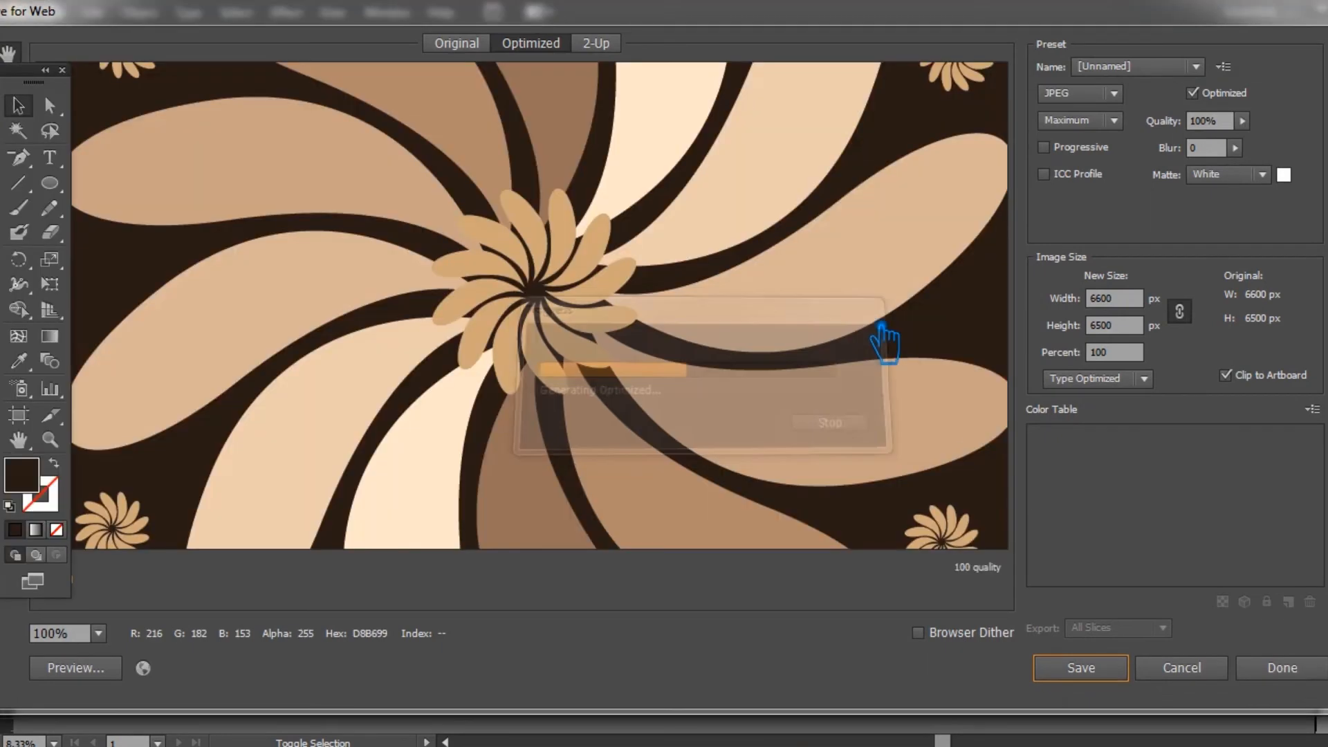
click(1087, 670)
click(557, 499)
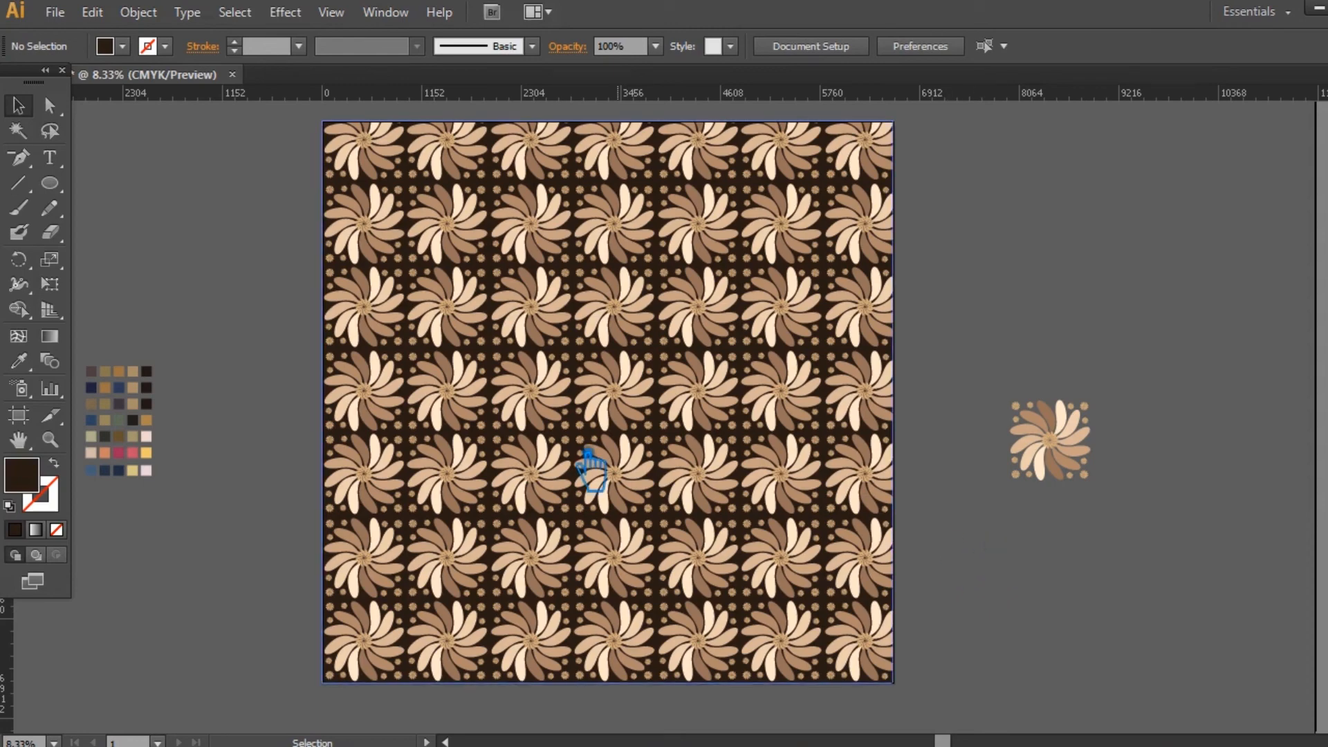
- Change the background rectangle's fill to dark teal and export the pattern for web as a maximum-quality 6600 x 6500 px JPEG named Leggings-3
click(406, 459)
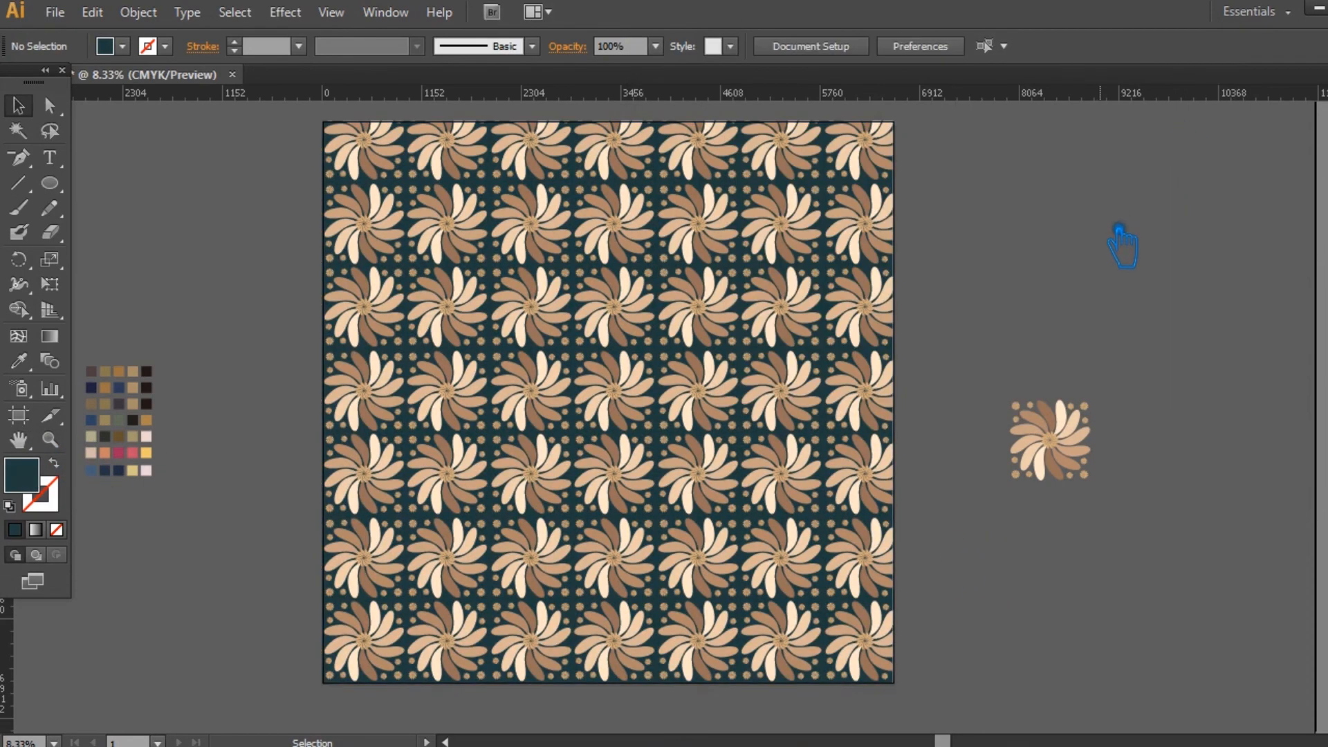
key(ctrl+alt+shift+s)
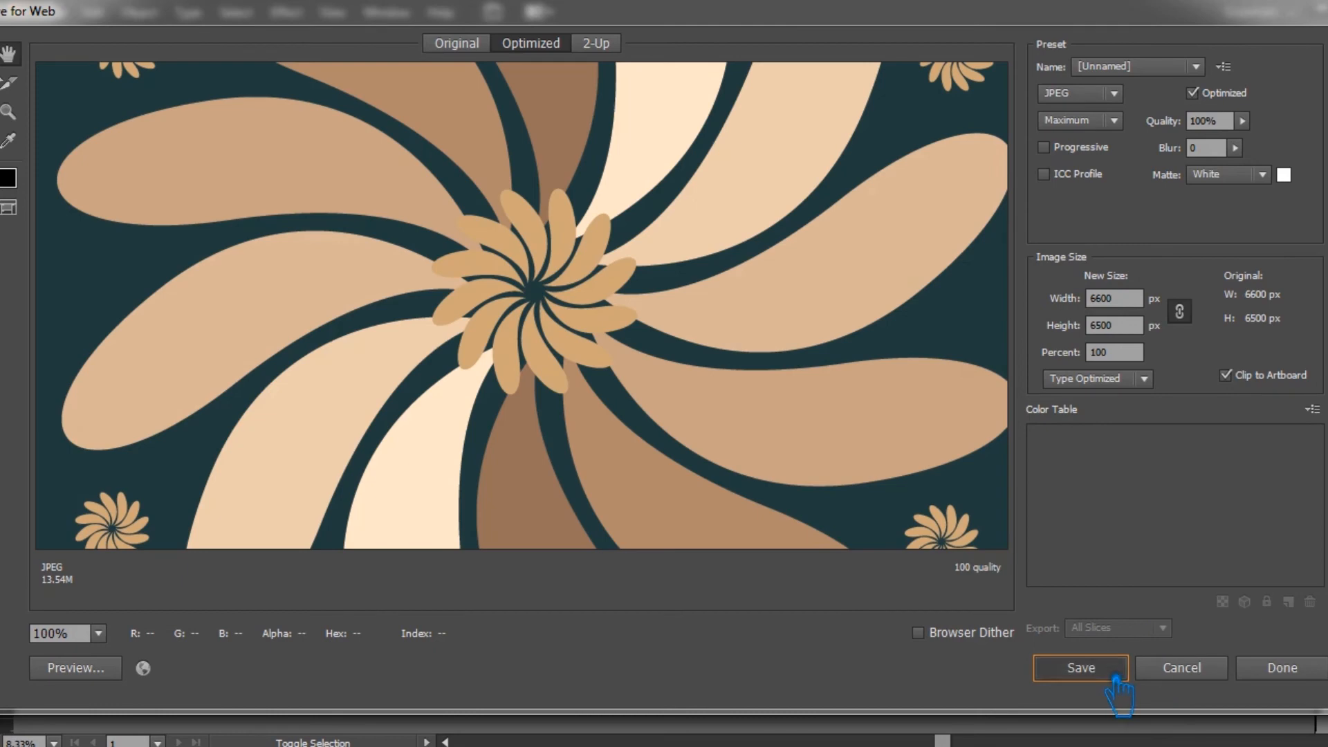
click(1113, 675)
click(535, 214)
double_click(382, 419)
text(3)
click(527, 489)
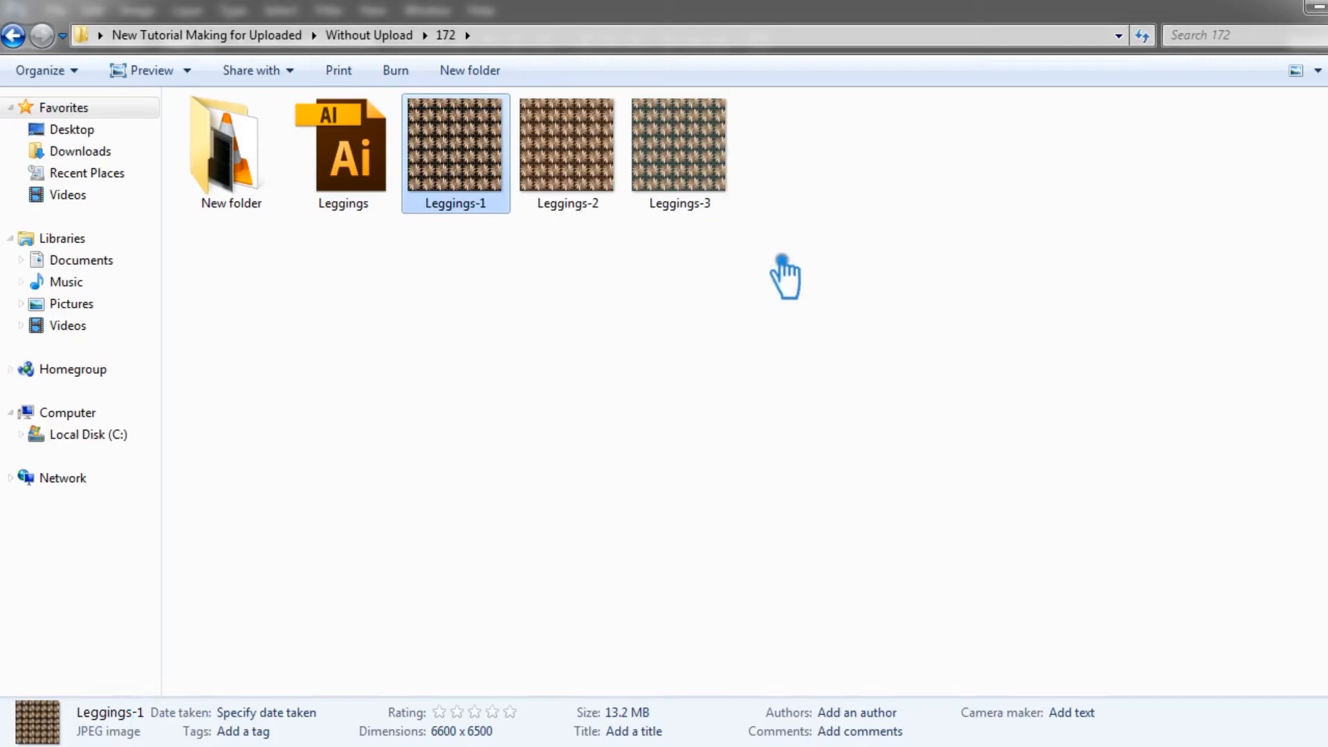
- Switch to Photoshop, place Leggings-1 over the template in Layer 111211.psb, close Layer 11121.psb, and save to update the leggings mockup
drag(481, 199, 678, 598)
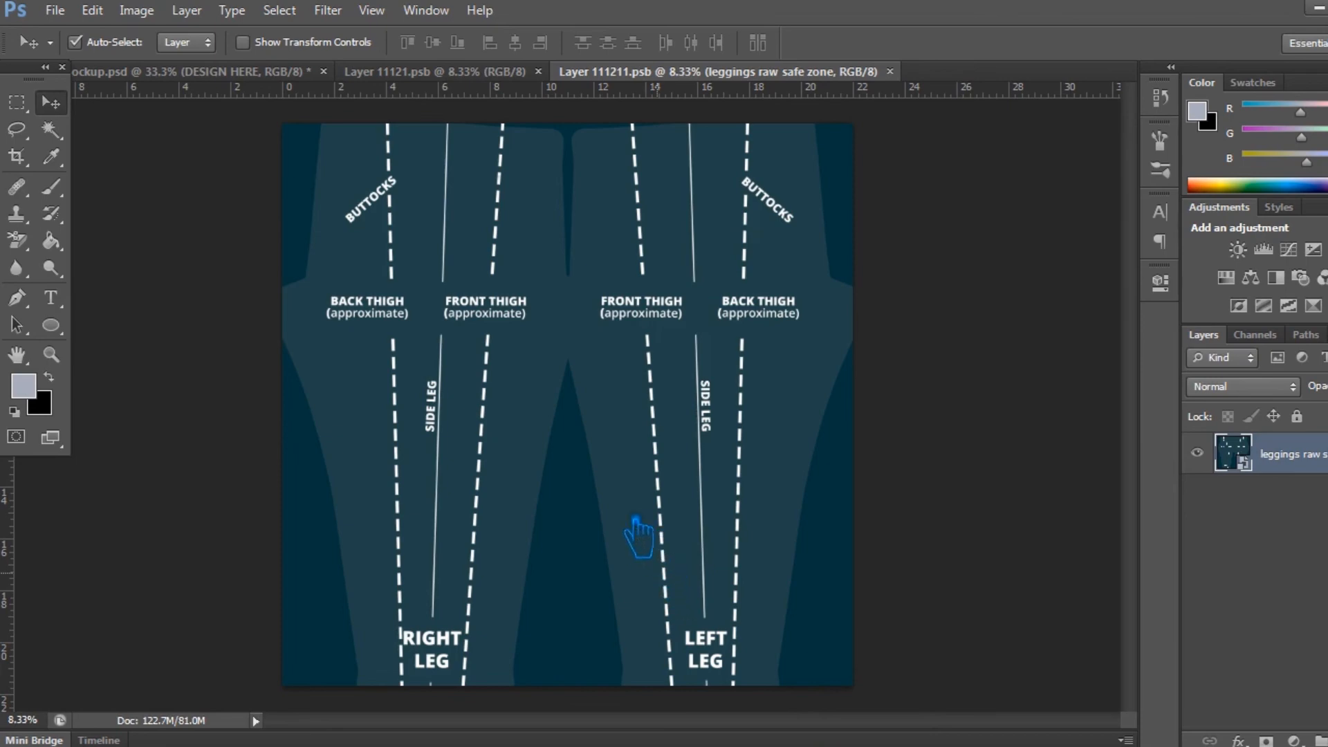
drag(637, 536, 635, 534)
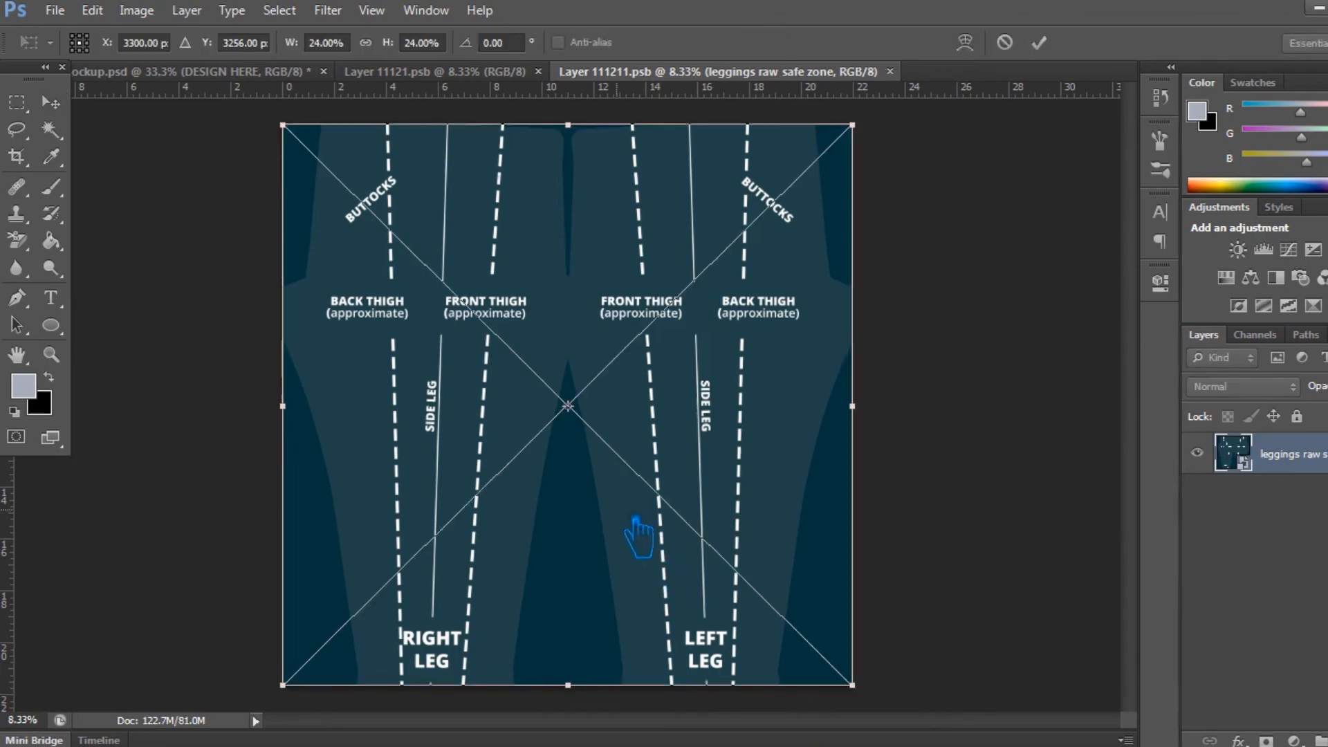
key(Return)
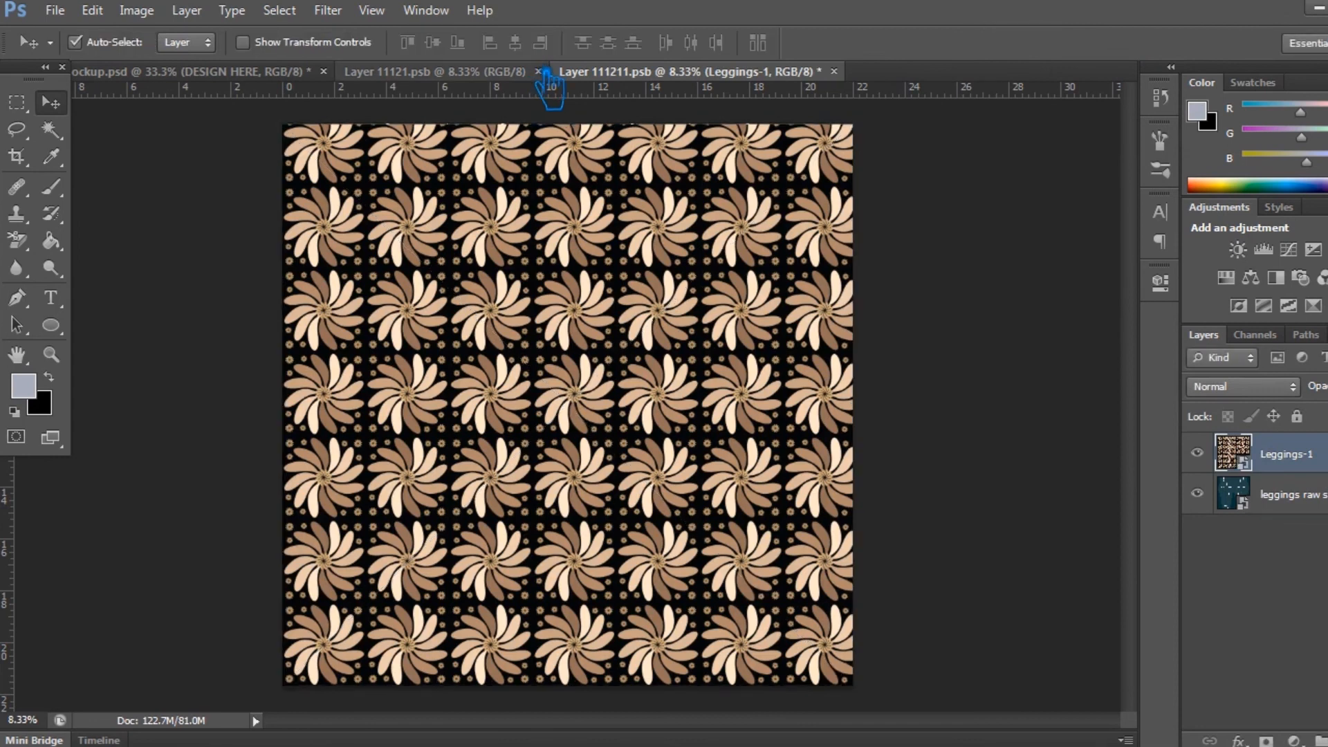
click(538, 71)
key(ctrl+s)
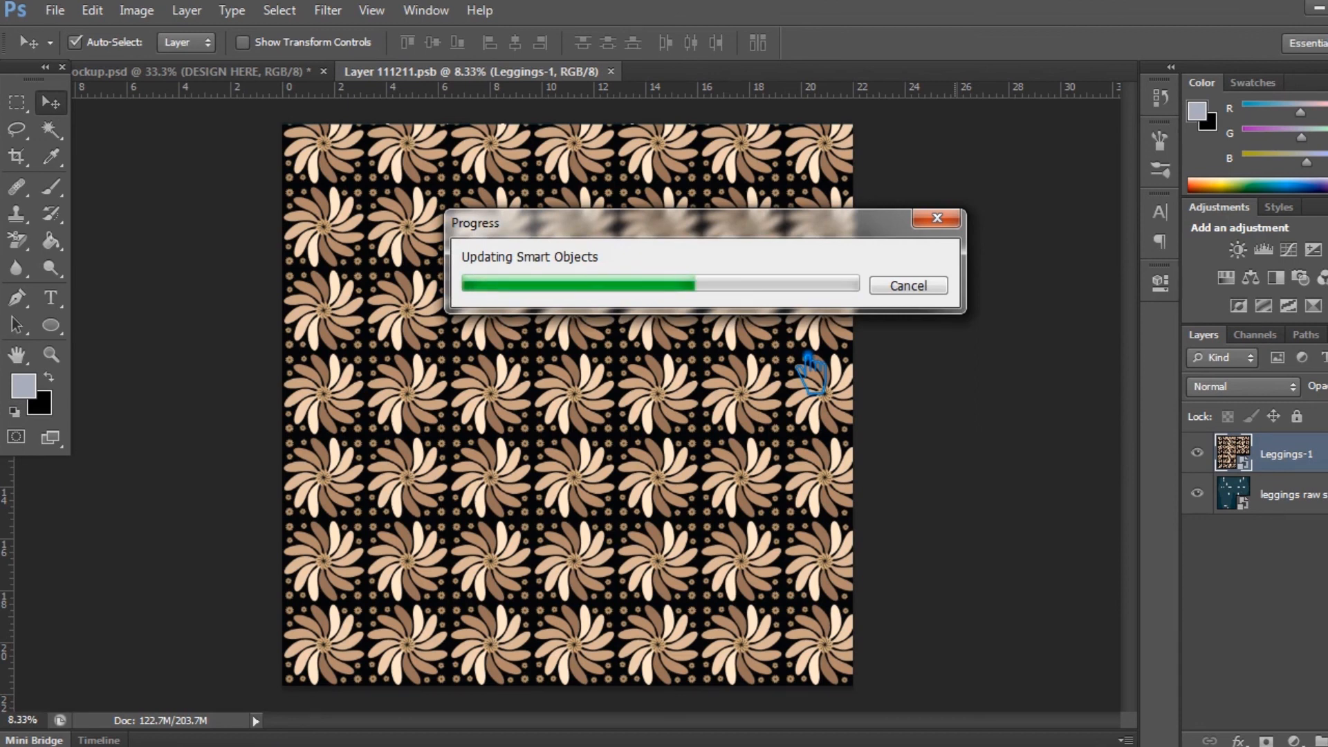
click(202, 73)
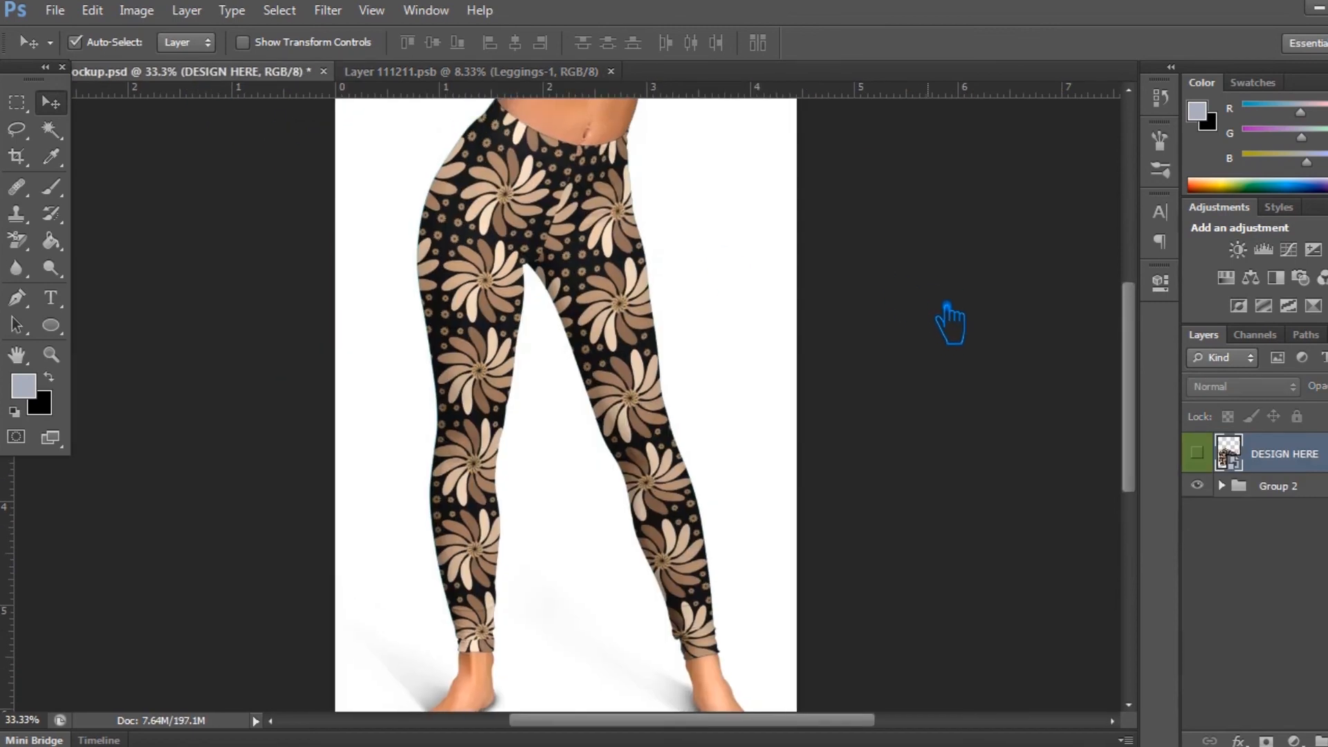
- Hide the Leggings-1 layer in Layer 111211.psb, place Leggings-2 over the template, save the smart object, and return to the mockup
click(470, 72)
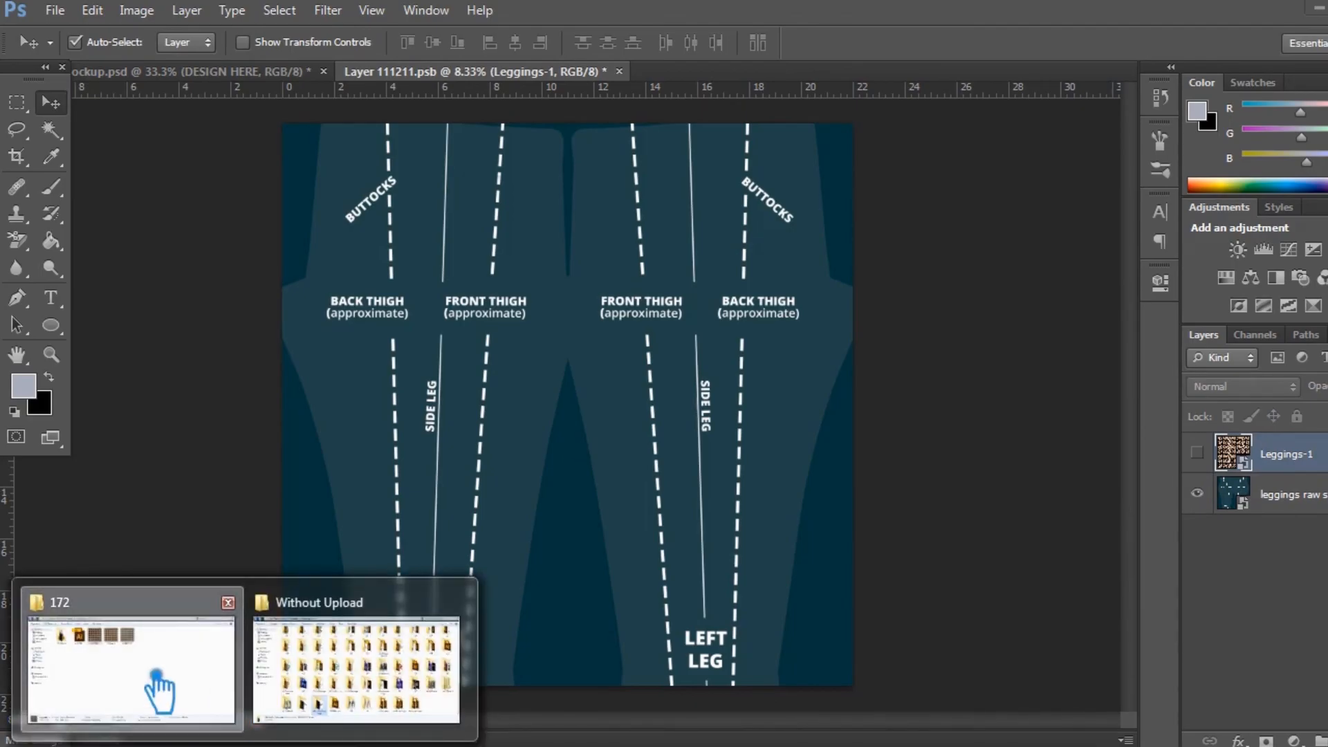
click(157, 667)
drag(605, 169, 676, 518)
click(1044, 43)
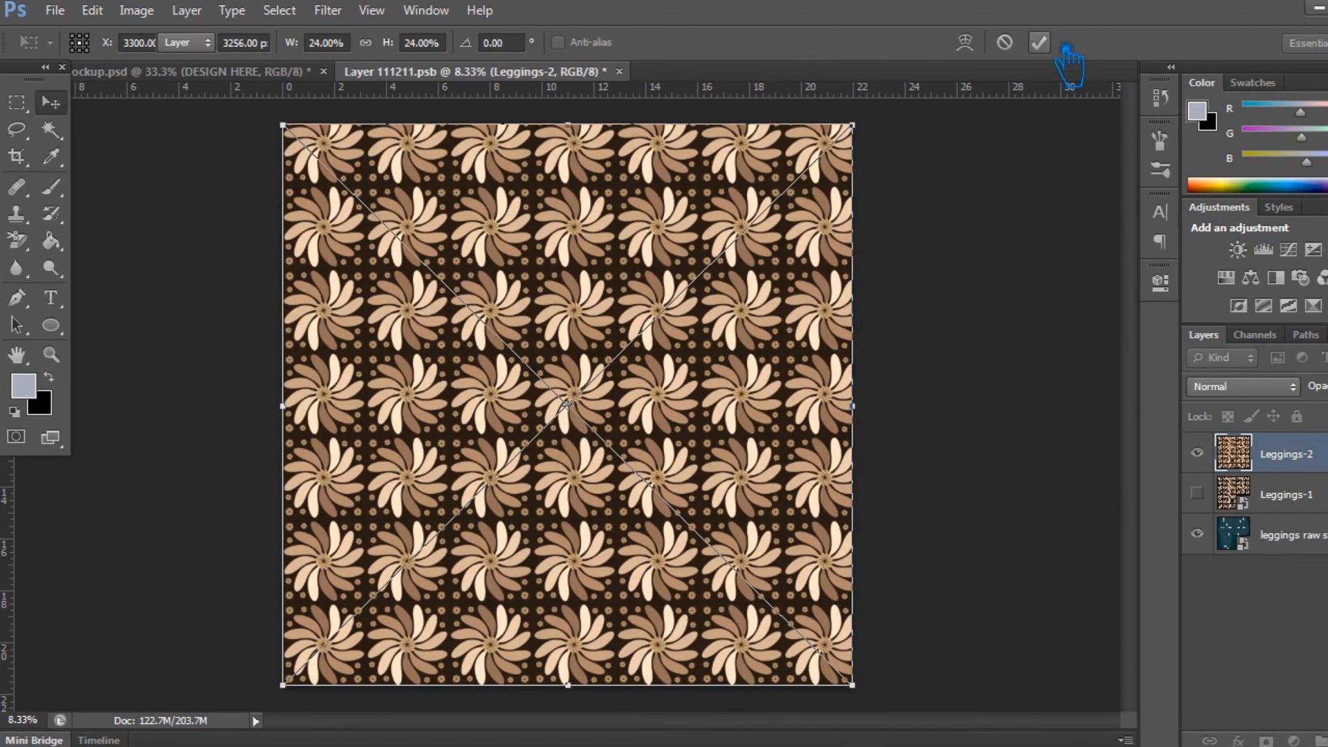
key(ctrl+s)
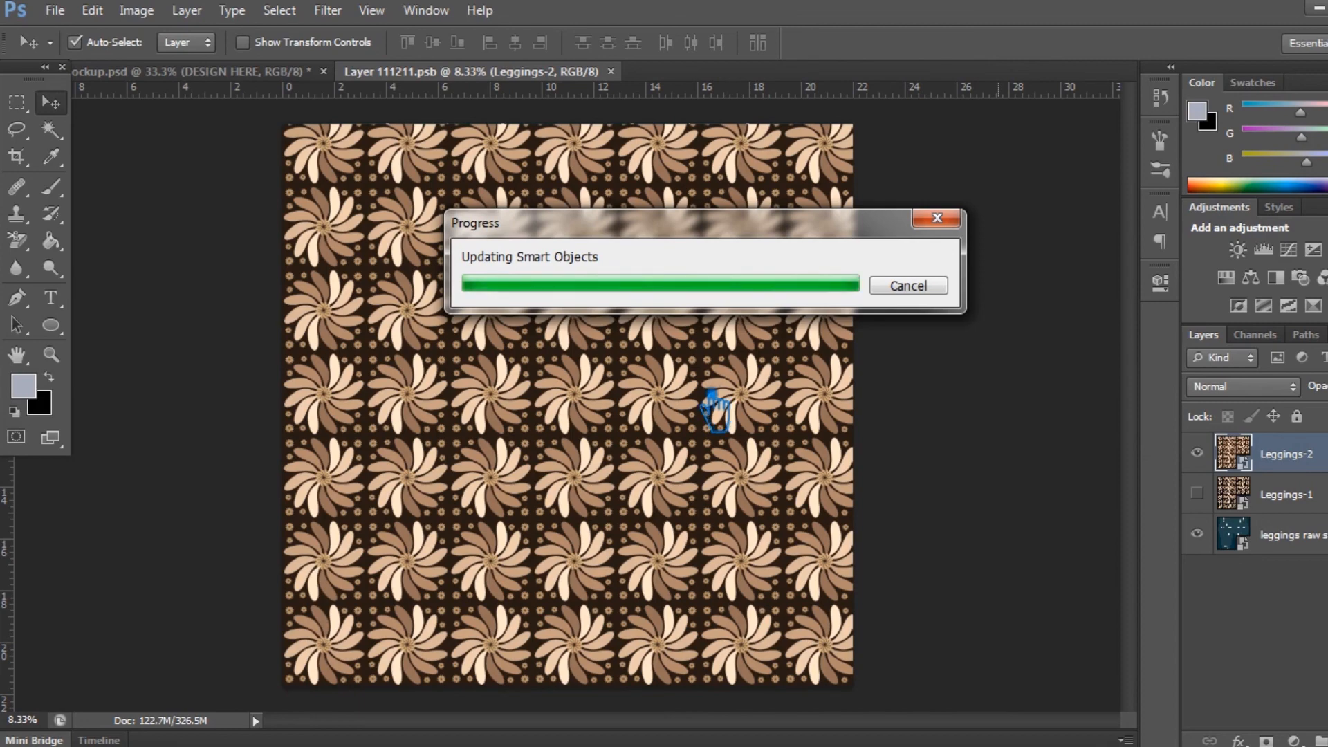
click(233, 75)
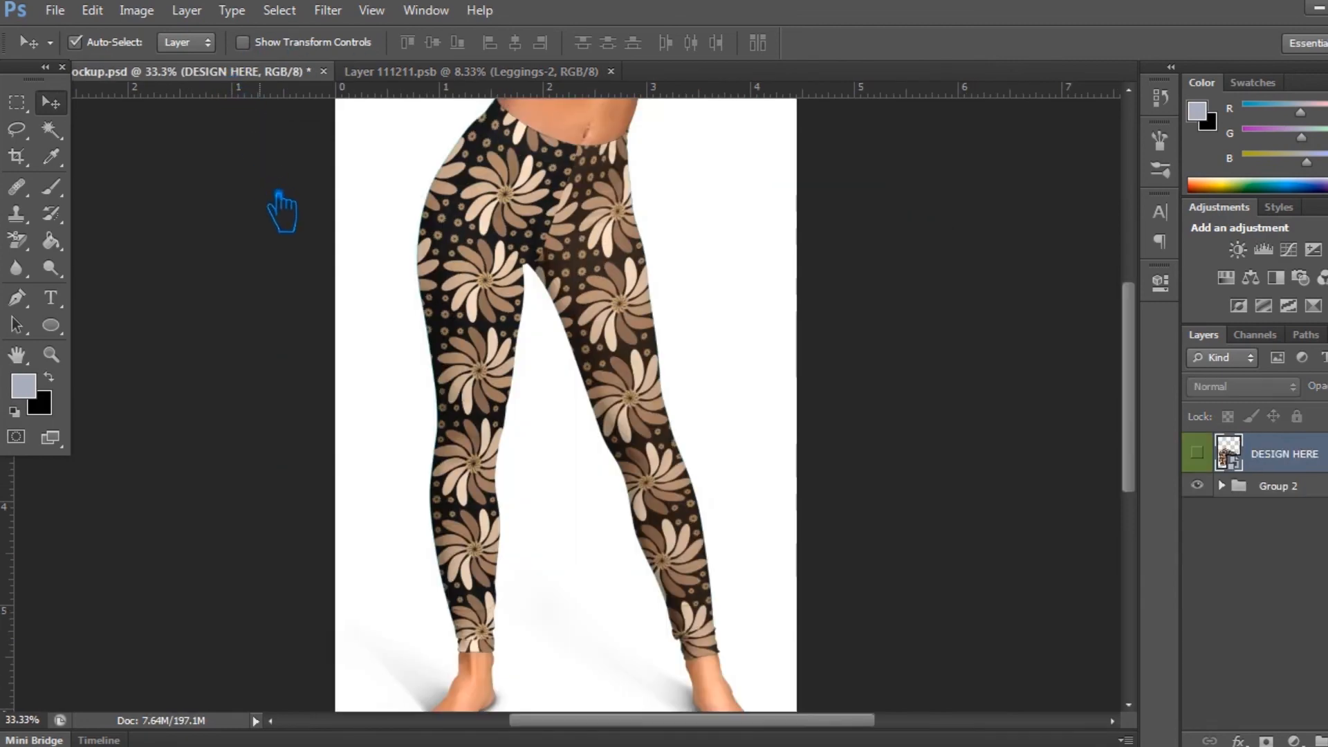